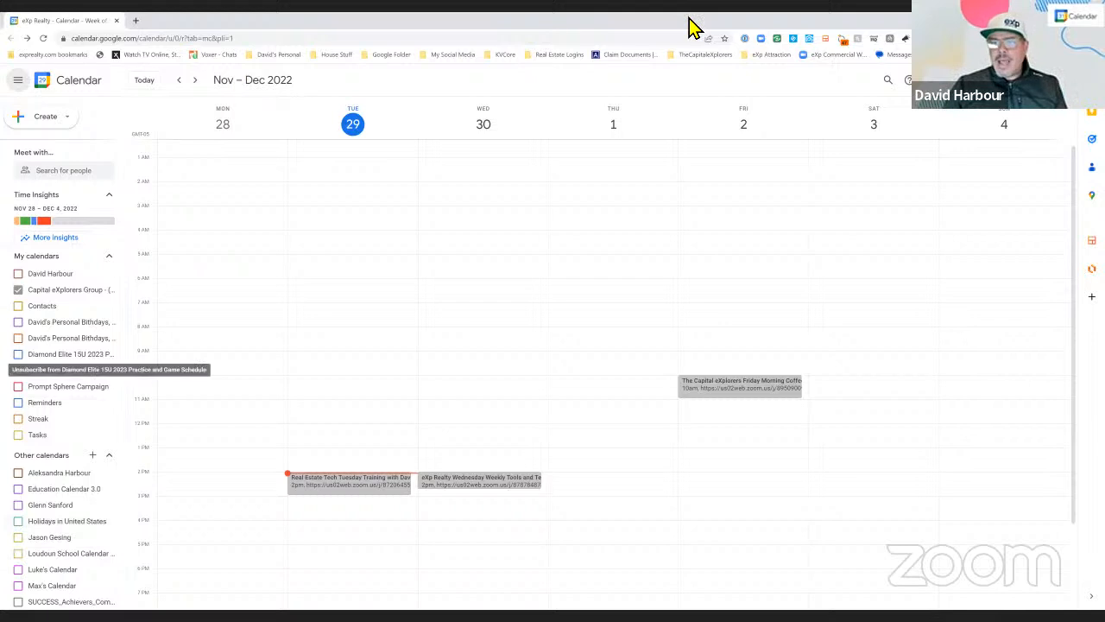
# Step: Show the account owner's personal calendar in the week view, and hide it again
pyautogui.click(1069, 17)
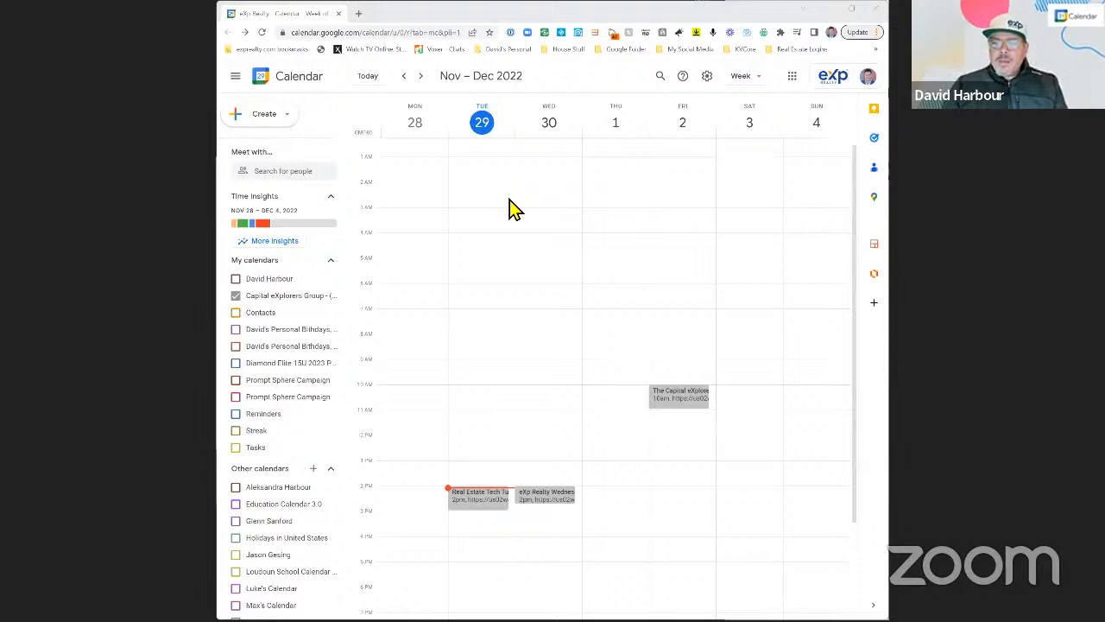
pyautogui.press('super+Up')
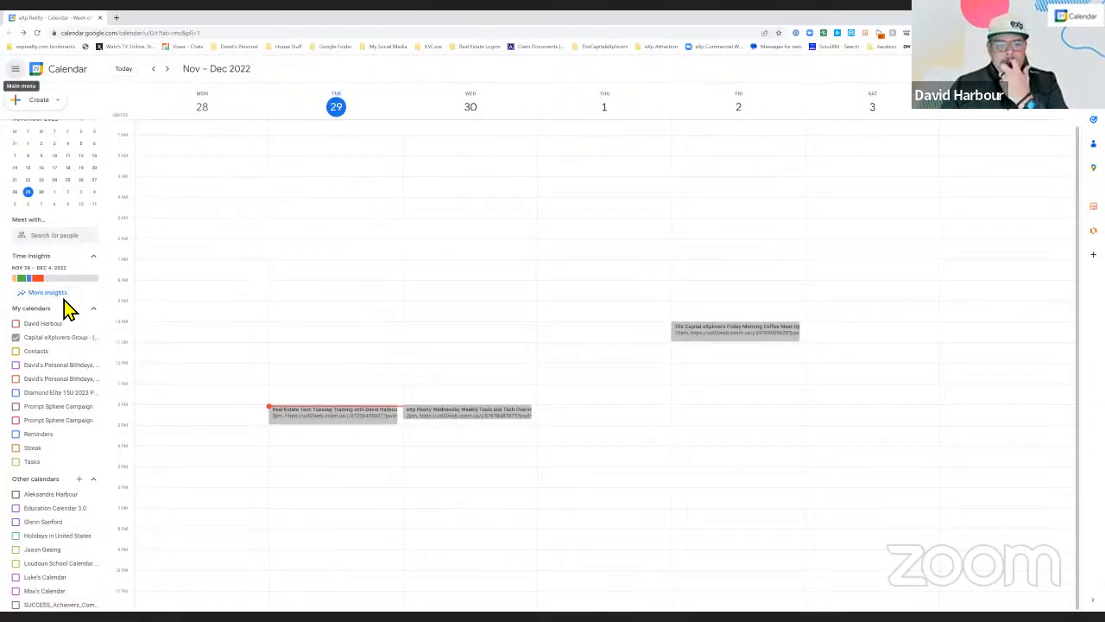
pyautogui.click(20, 326)
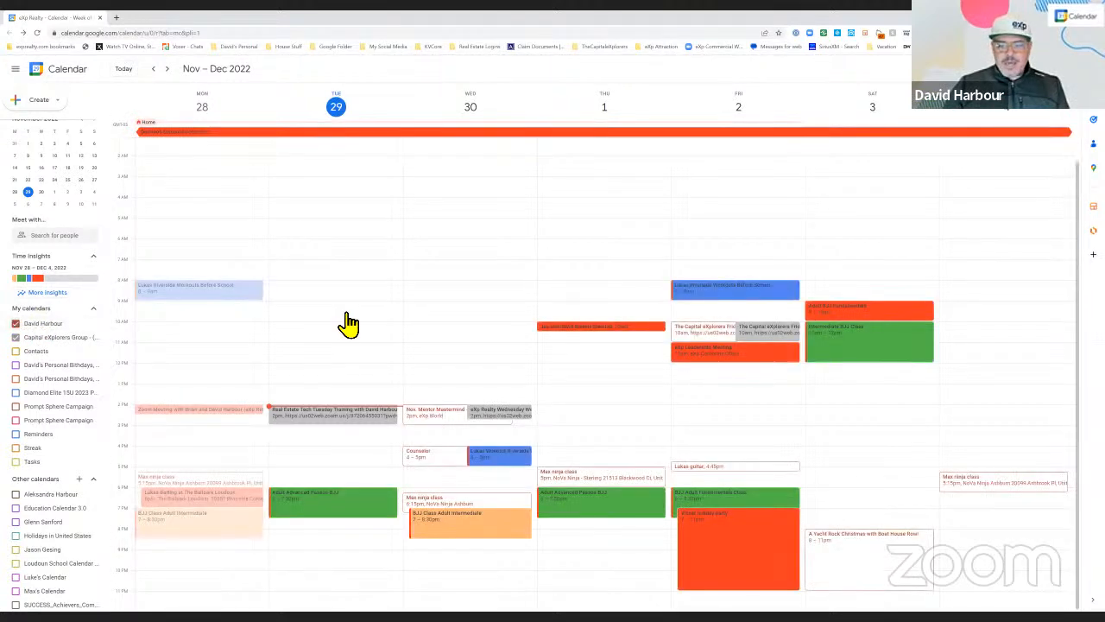
pyautogui.click(19, 327)
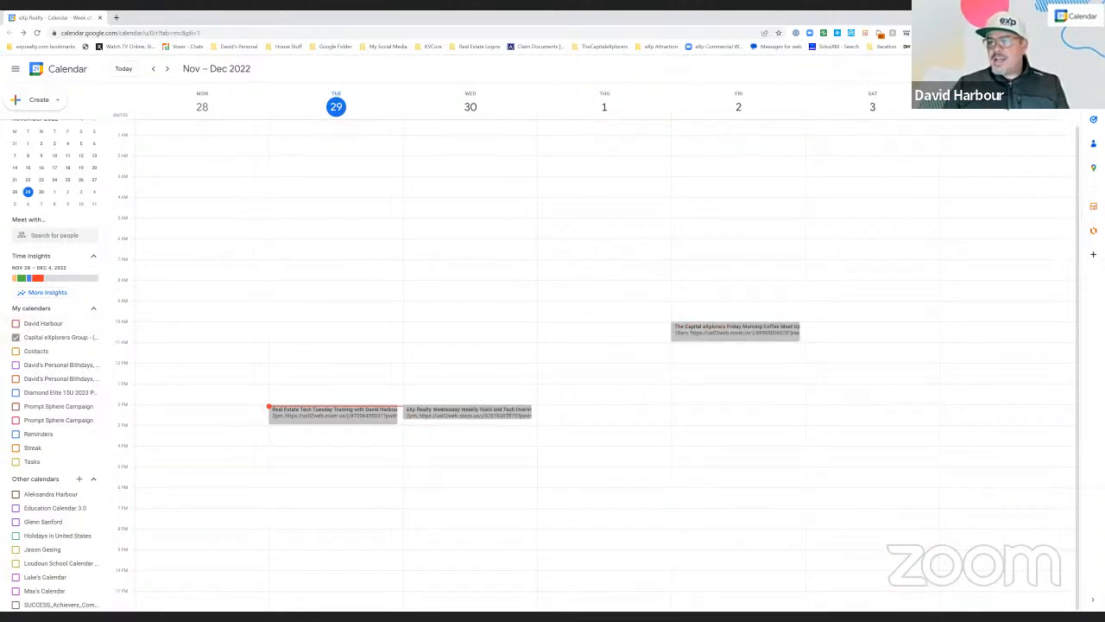
# Step: Preview the calendar in day view for November 29, 2022, and return to week view
pyautogui.click(957, 69)
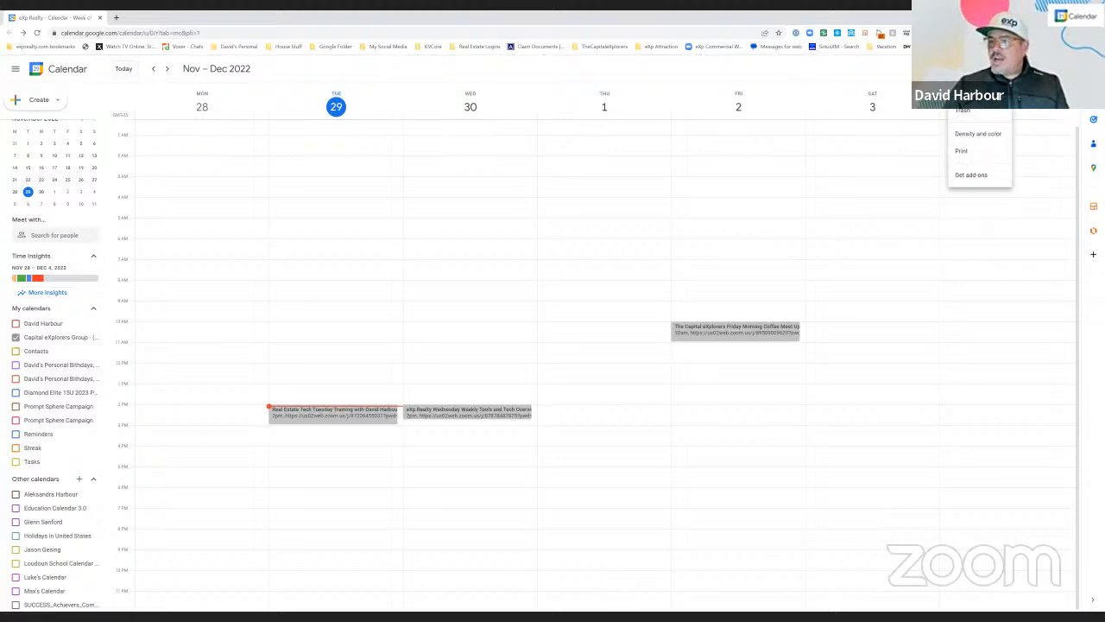
pyautogui.click(964, 92)
pyautogui.click(993, 69)
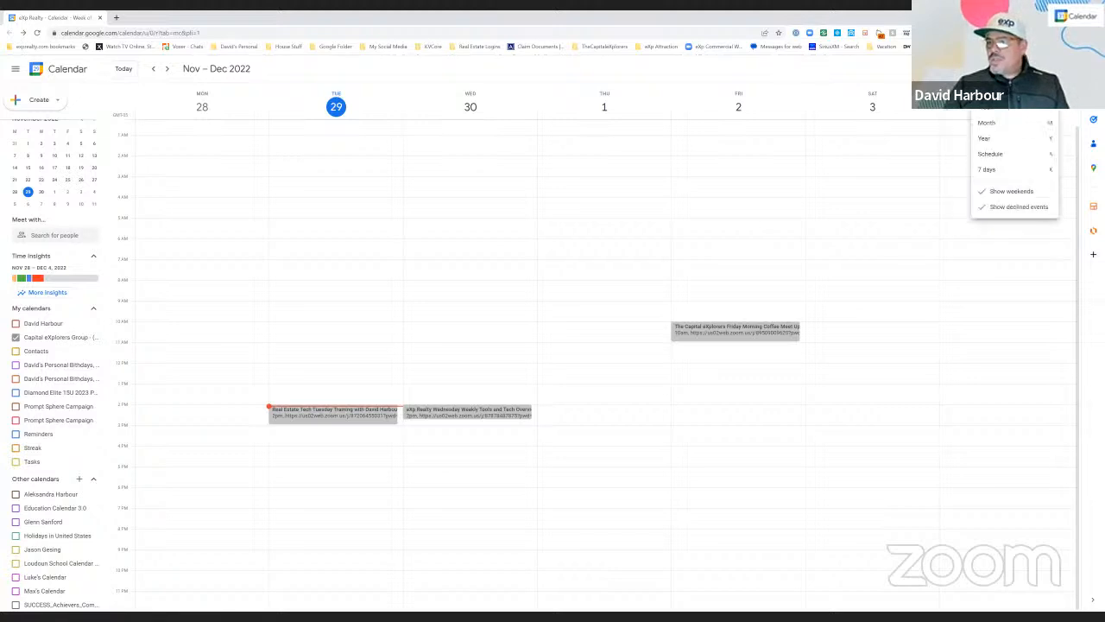
pyautogui.click(995, 109)
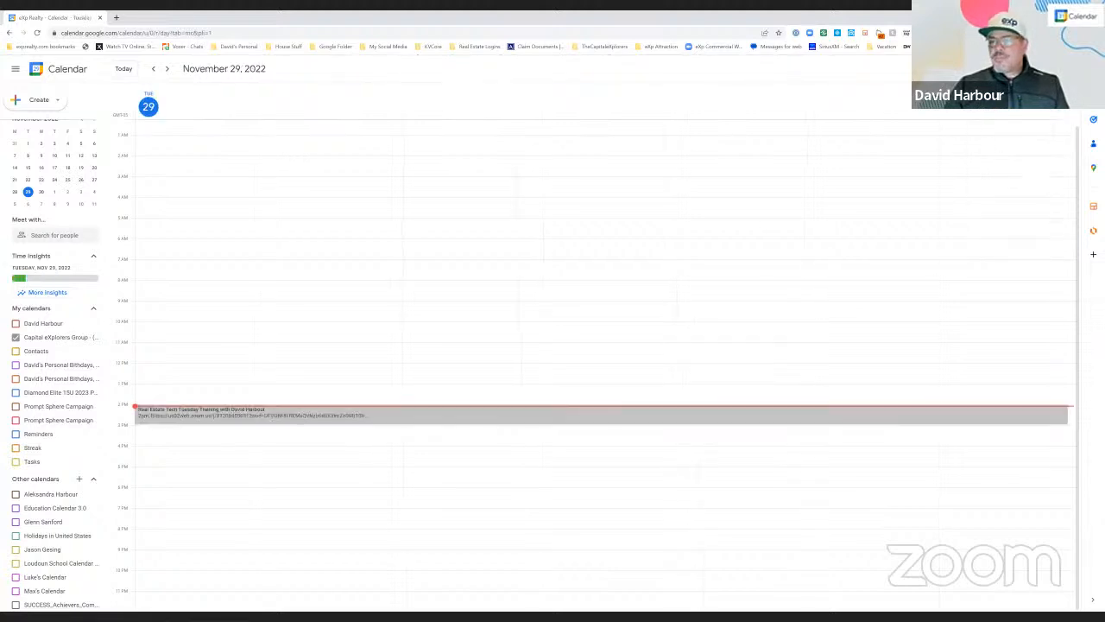
pyautogui.click(994, 69)
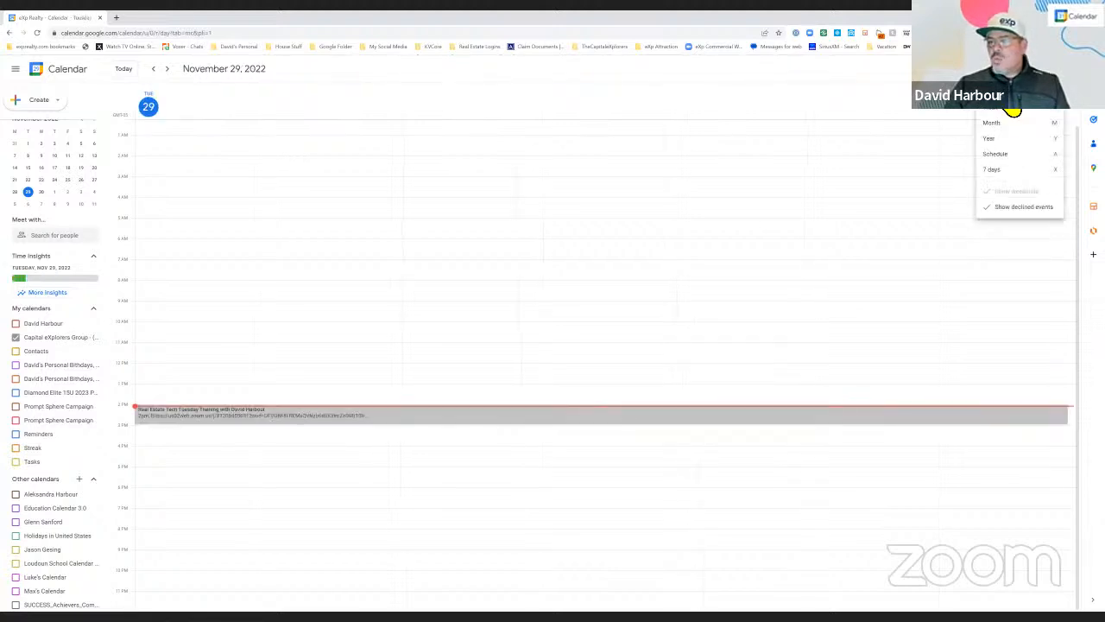
pyautogui.click(993, 107)
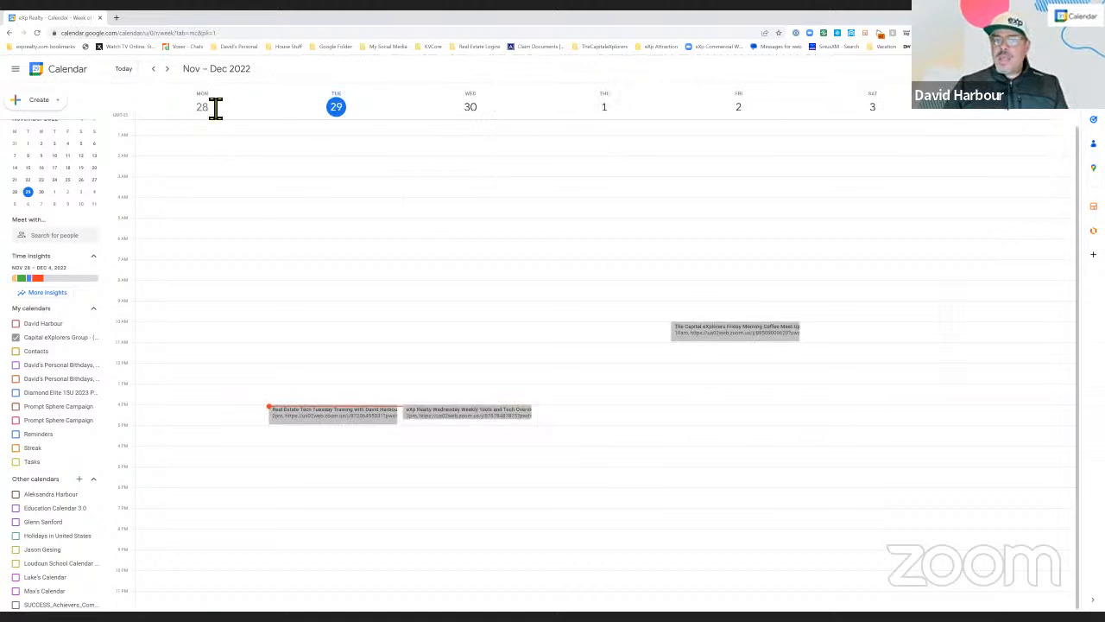
# Step: Look through the calendar in month, year and schedule views
pyautogui.click(1002, 69)
pyautogui.click(1002, 122)
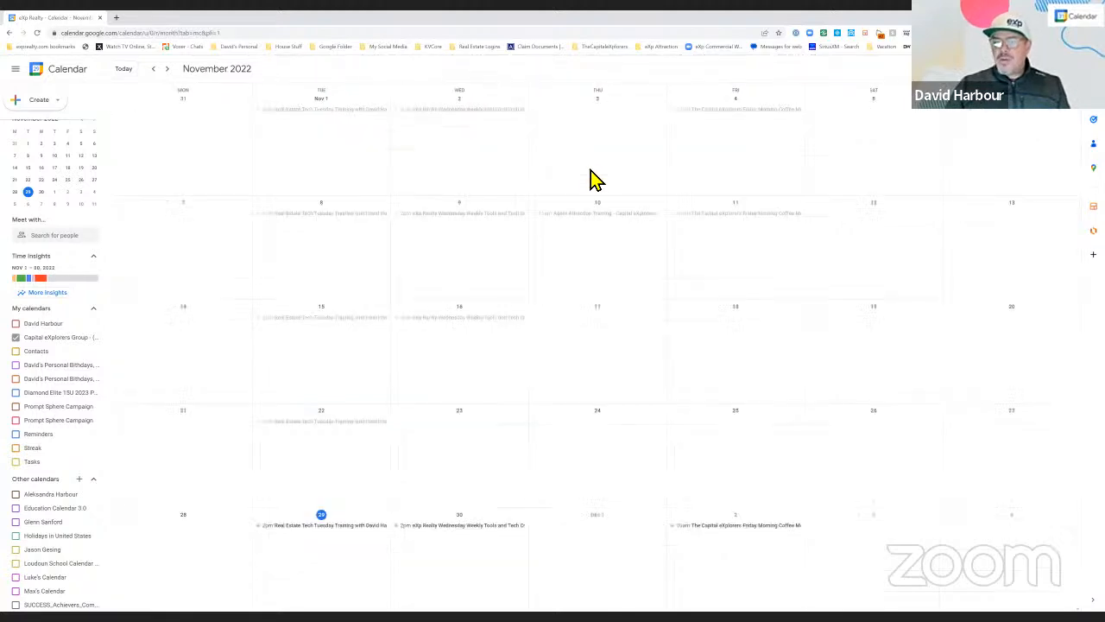
pyautogui.click(990, 67)
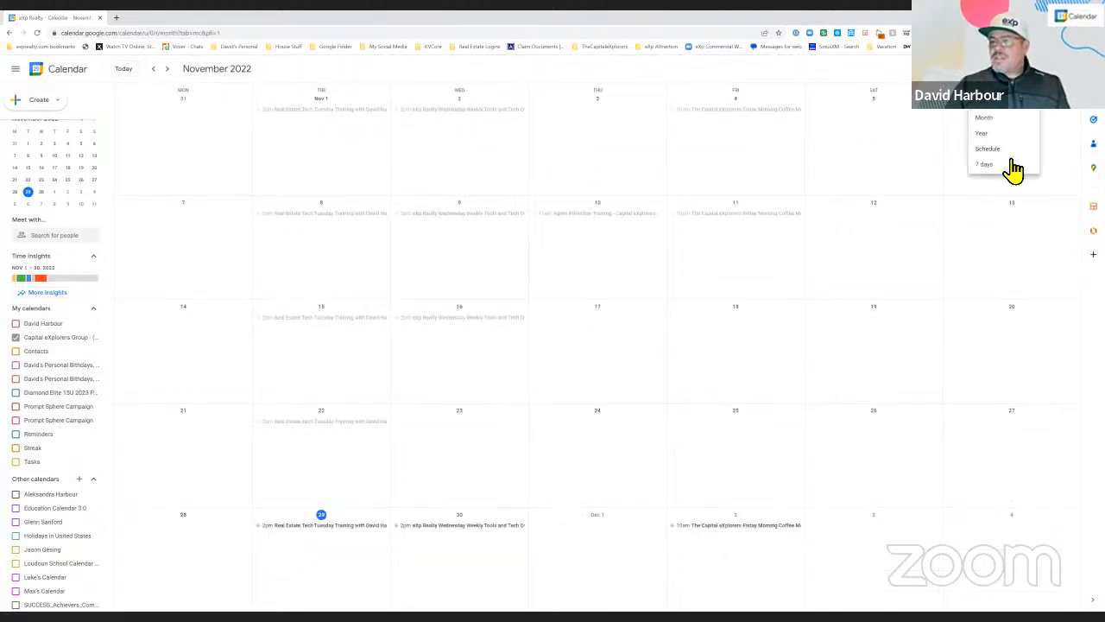
pyautogui.click(996, 140)
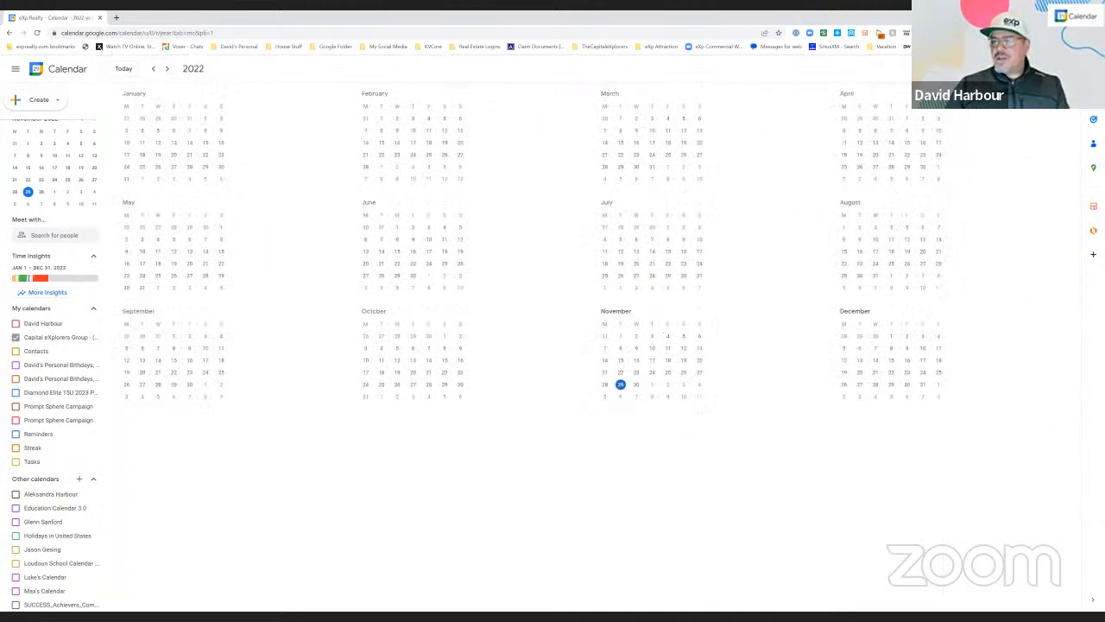
pyautogui.click(990, 67)
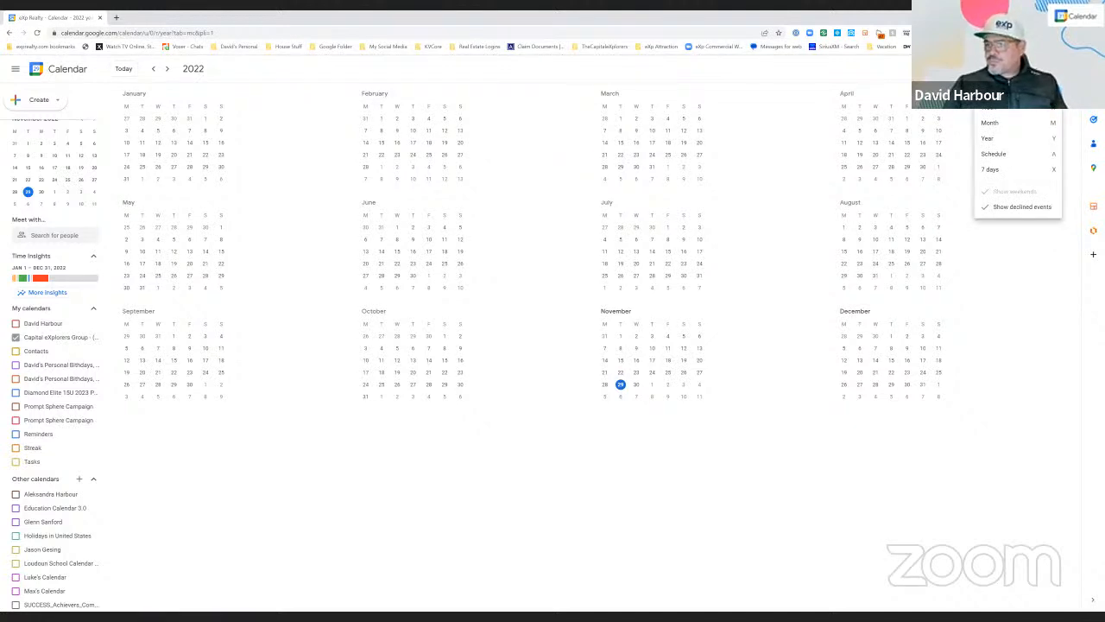
pyautogui.click(1017, 160)
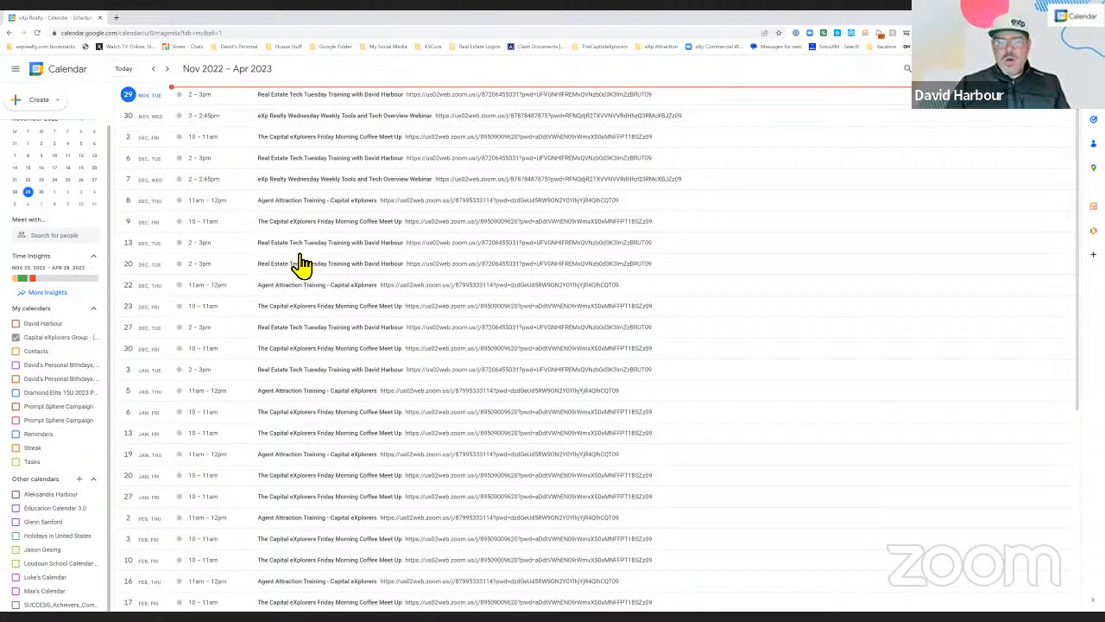
# Step: Switch the calendar back to week view and hide Education Calendar 3.0
pyautogui.click(1001, 69)
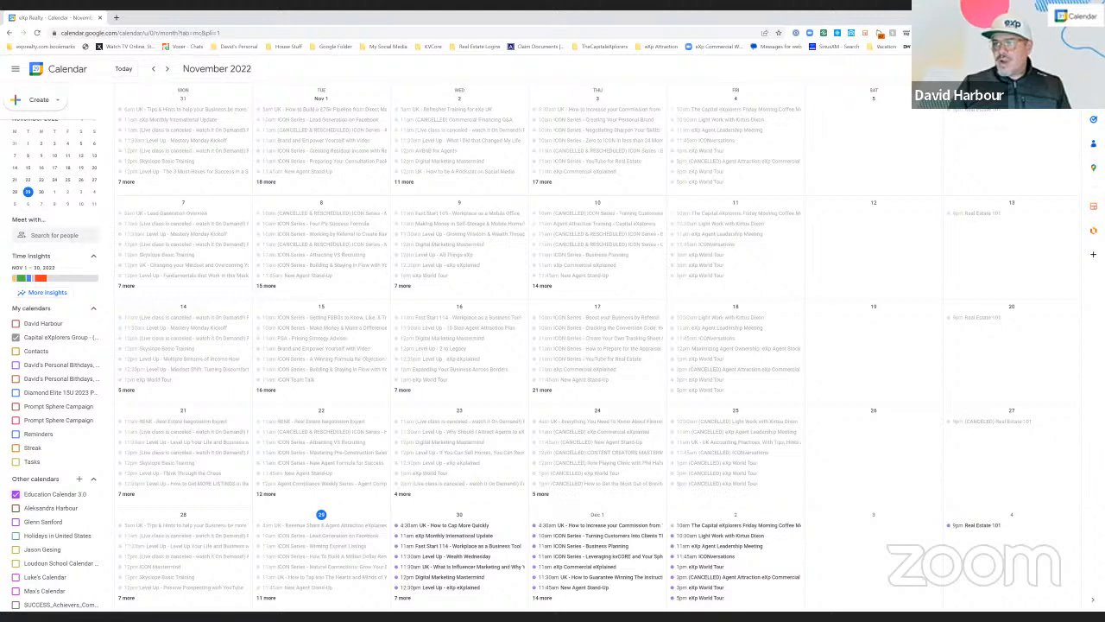
pyautogui.click(989, 69)
pyautogui.click(989, 69)
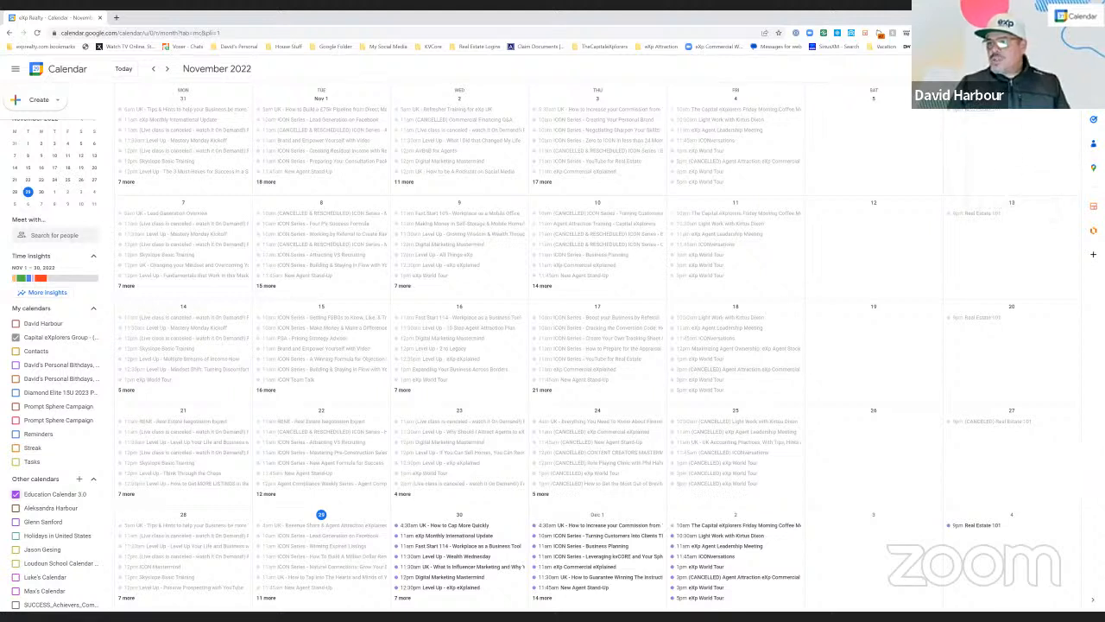
pyautogui.click(993, 71)
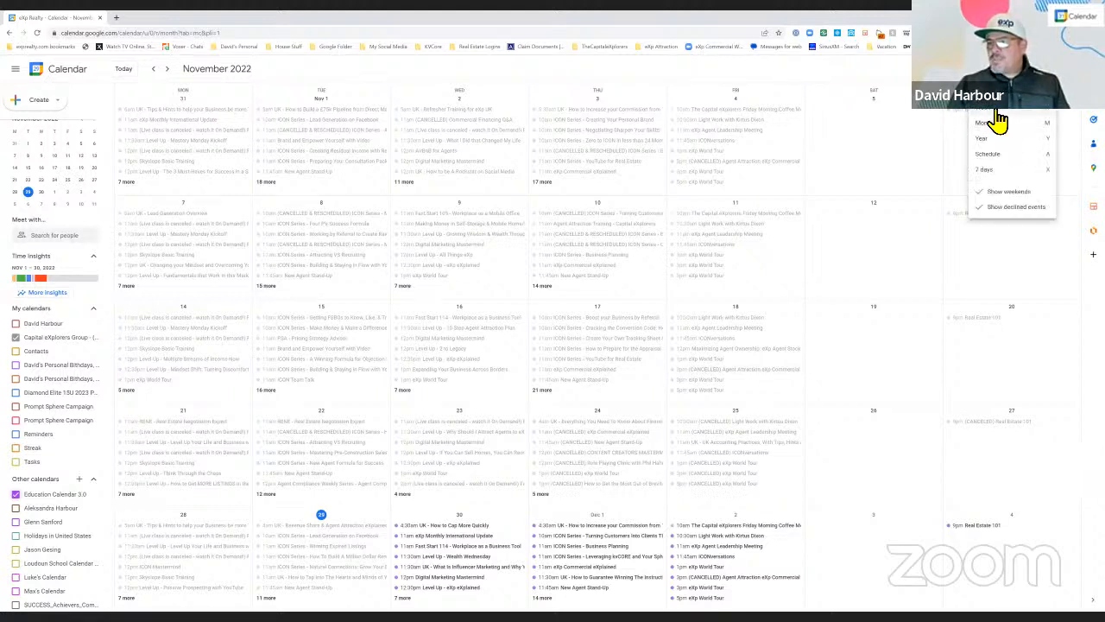
pyautogui.click(992, 108)
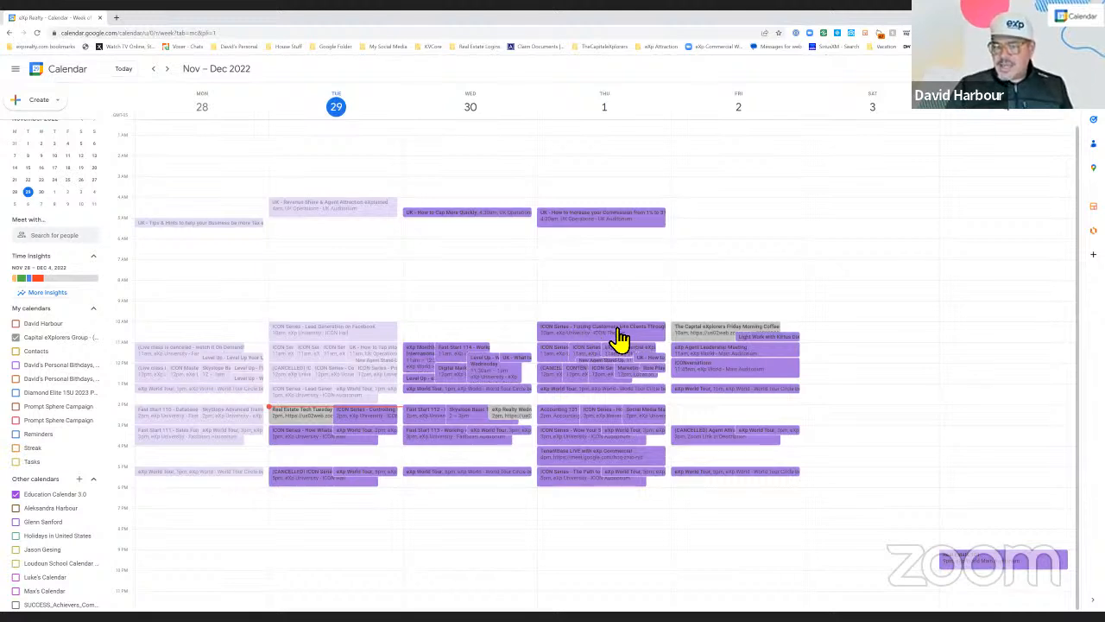
pyautogui.click(22, 497)
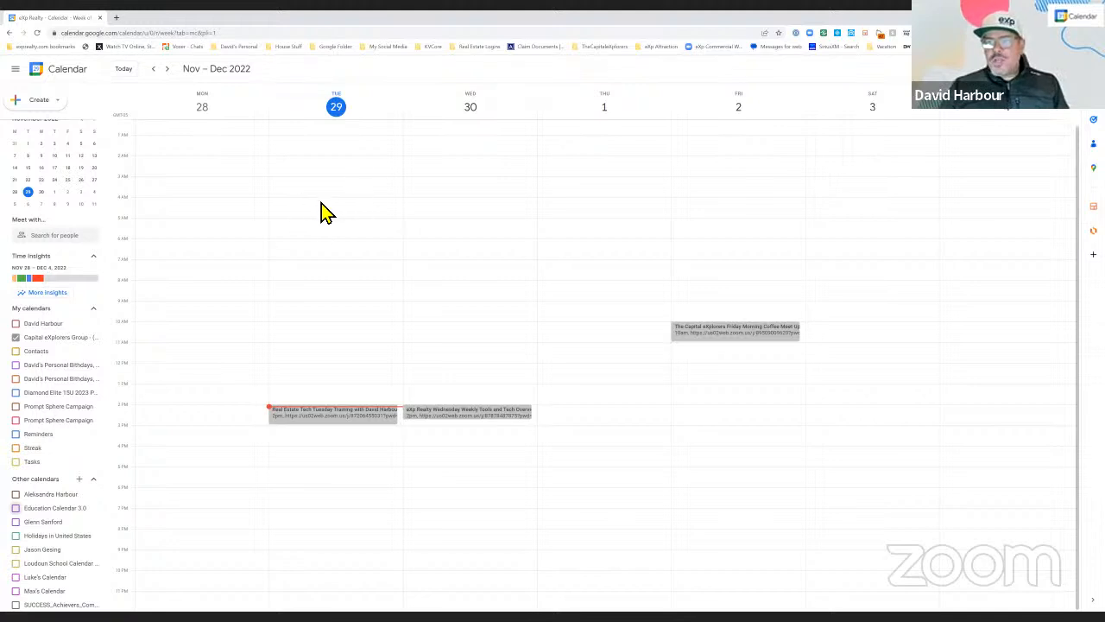
# Step: Start a new event titled "Sample Event for Calendar" and open its full editing options
pyautogui.click(57, 104)
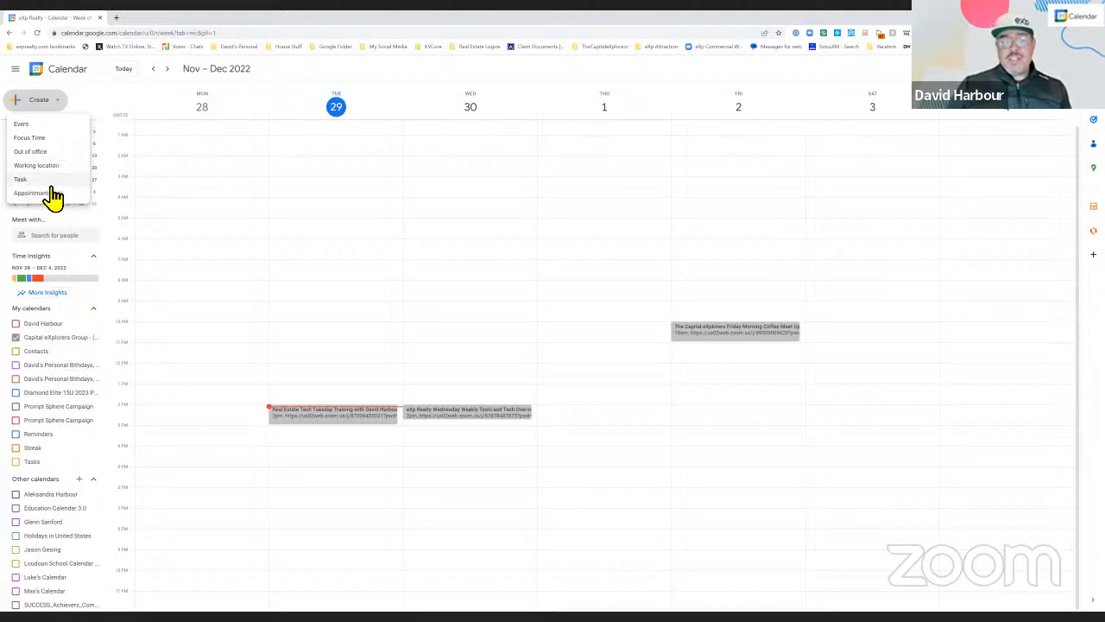
pyautogui.click(32, 126)
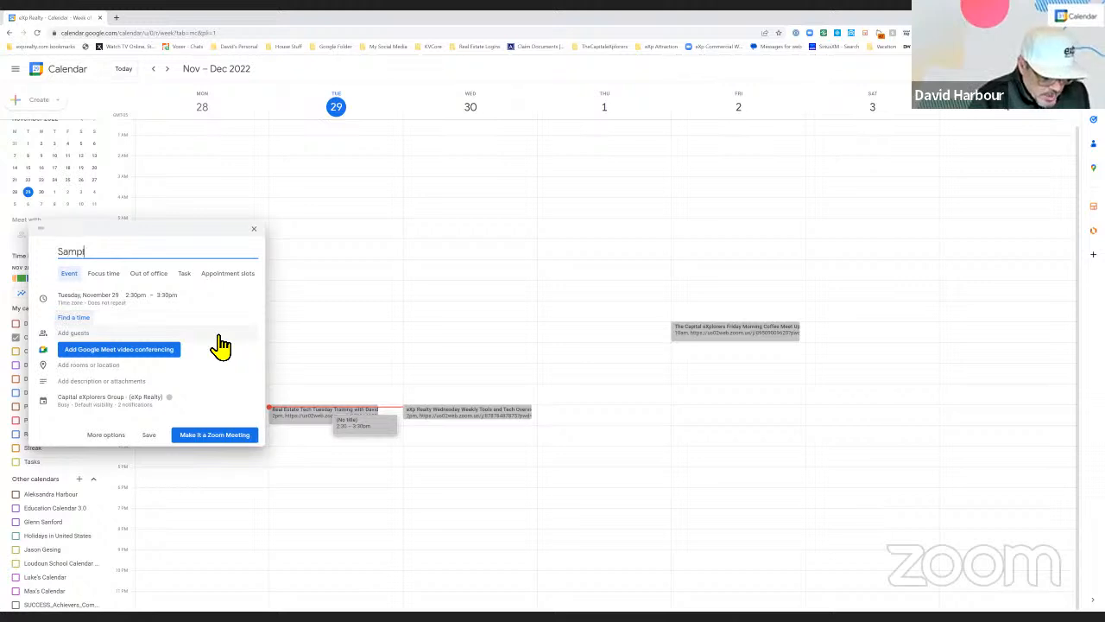
pyautogui.write('fo')
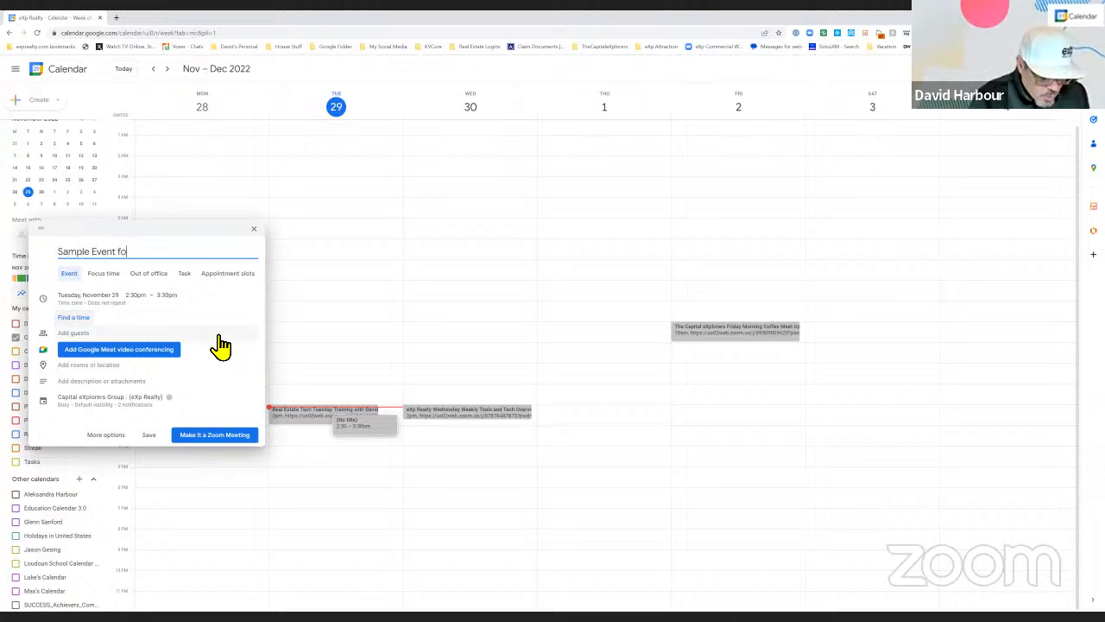
pyautogui.write('r Calendar')
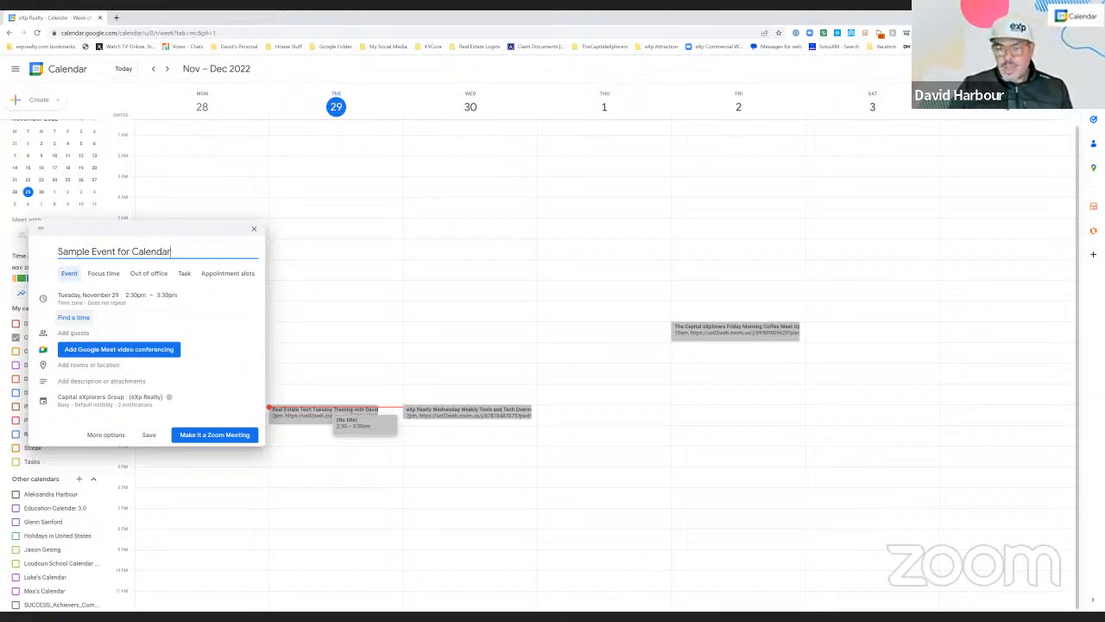
pyautogui.click(575, 58)
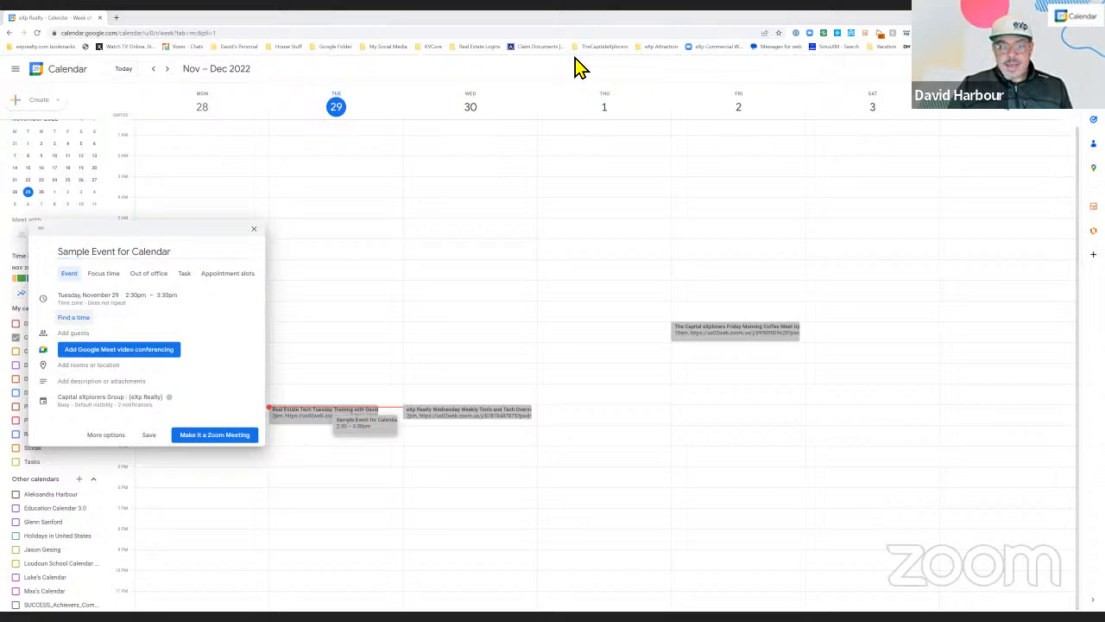
pyautogui.click(106, 435)
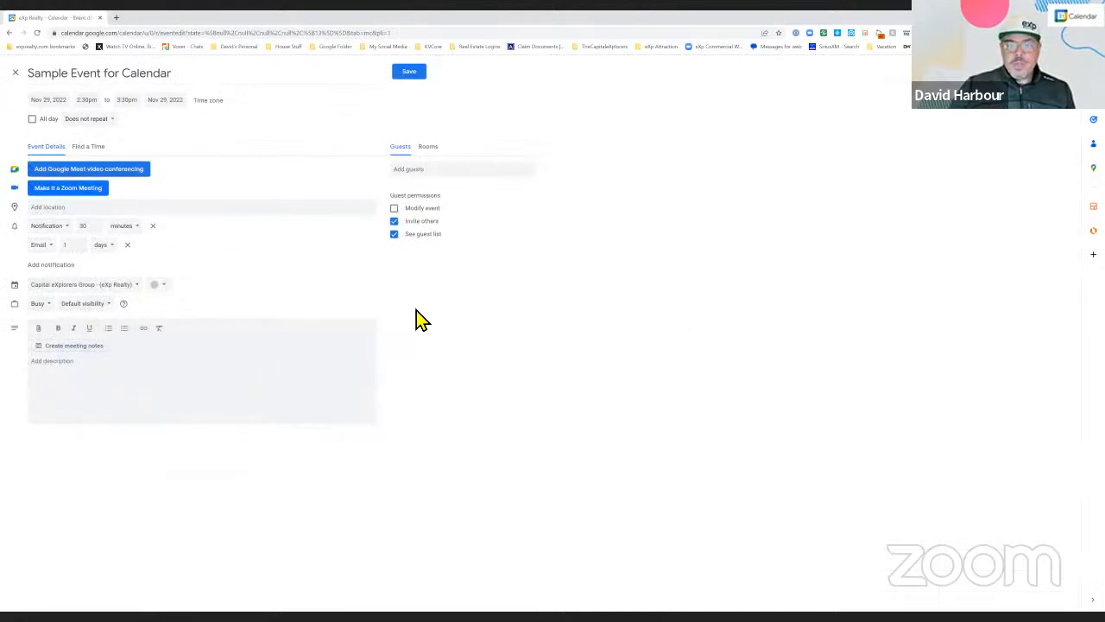
# Step: Set the event date to Nov 30, 2022 and its time zone to (GMT-05:00) Eastern Time - New York
pyautogui.click(65, 106)
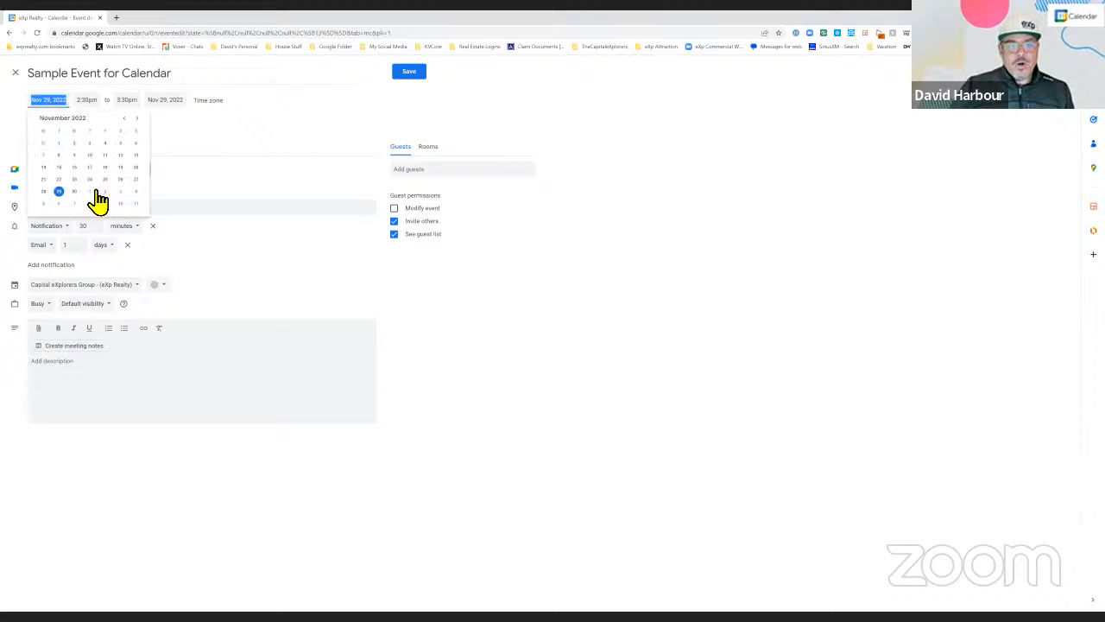
pyautogui.click(74, 191)
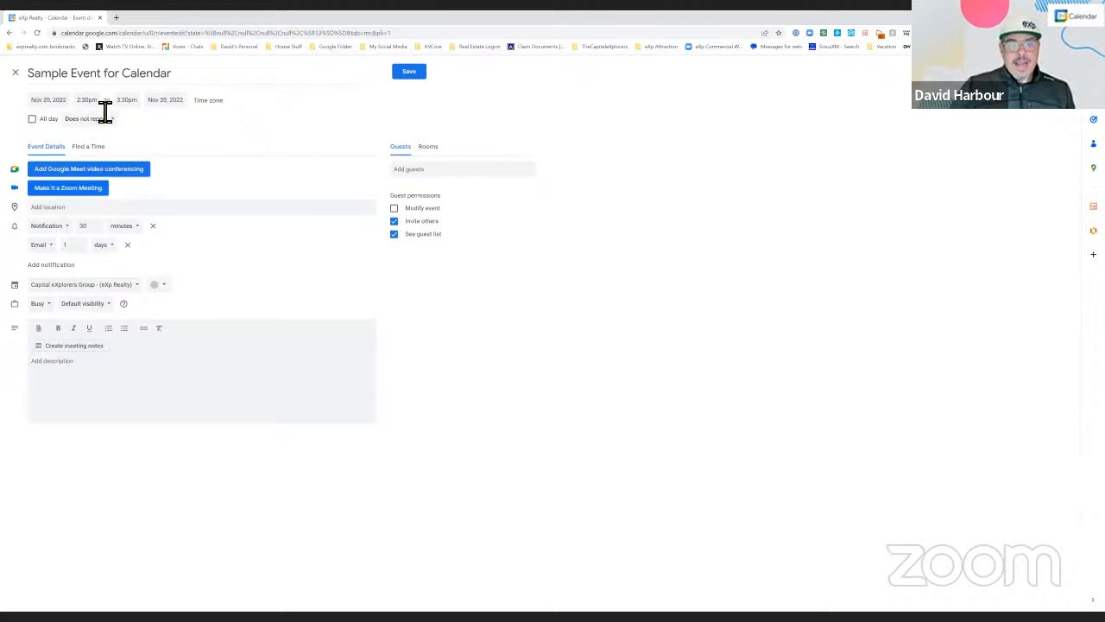
pyautogui.click(98, 104)
pyautogui.scroll(-2, 115, 168)
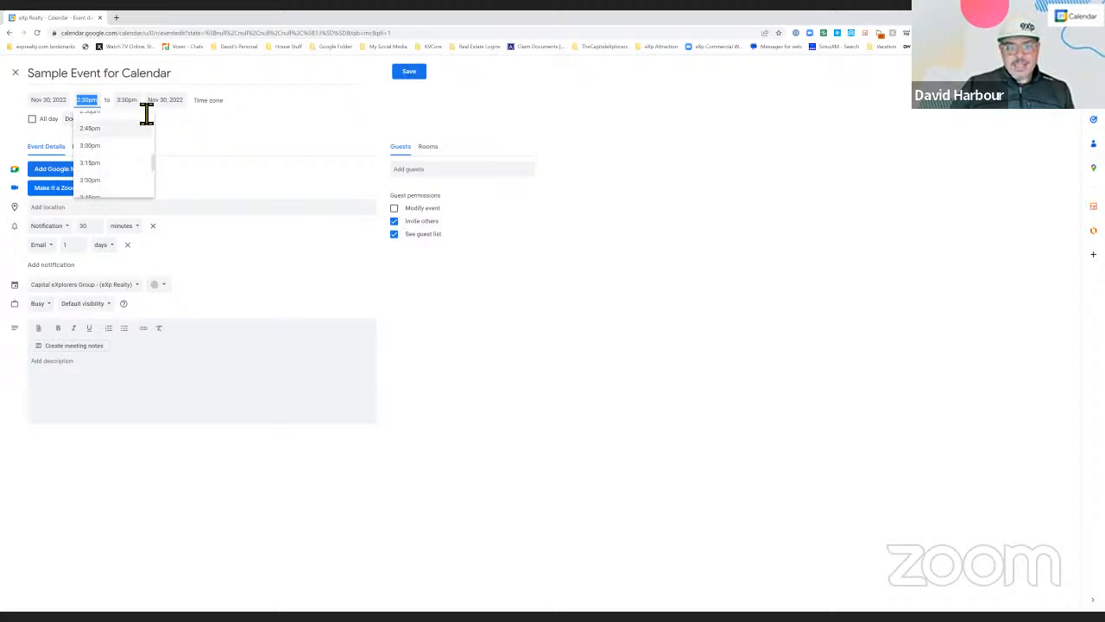
pyautogui.click(208, 101)
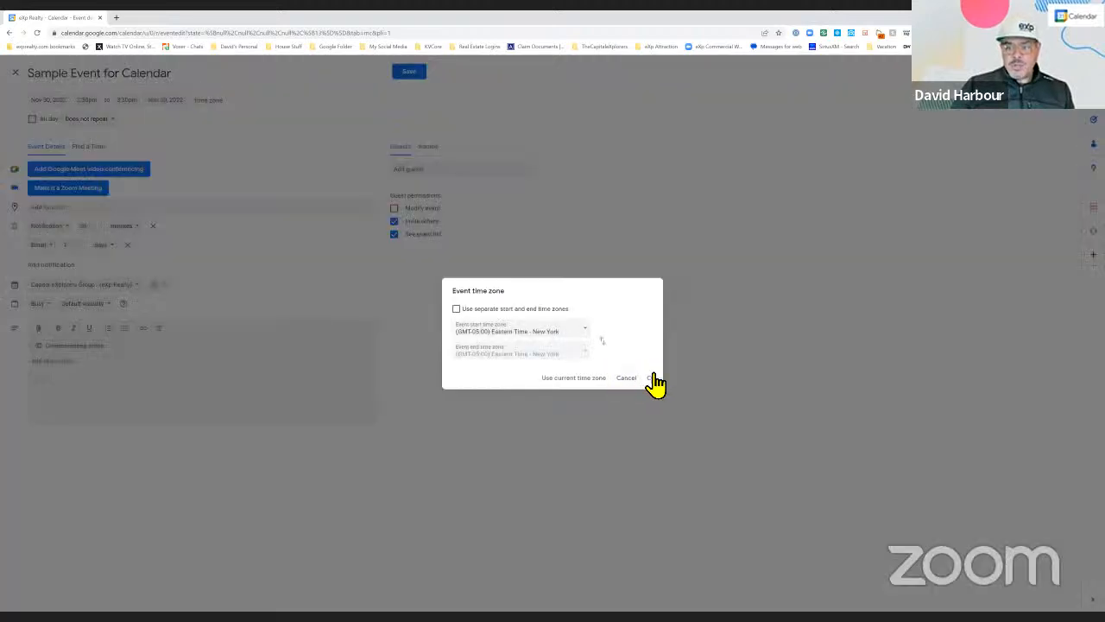
pyautogui.click(652, 377)
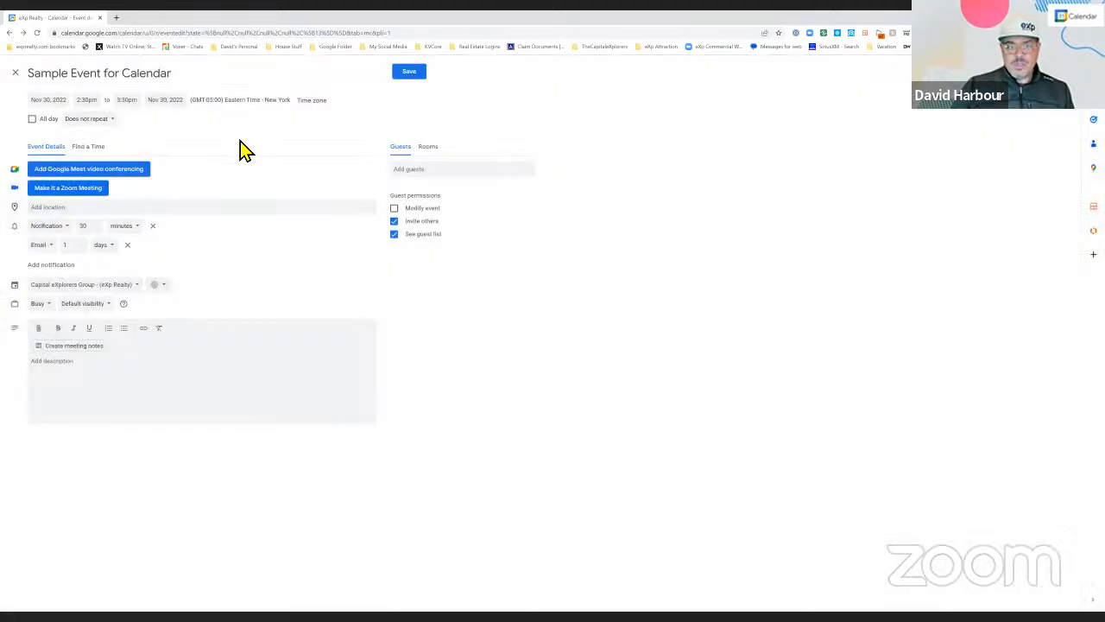
# Step: Make the event all-day and set its end date to Dec 2, 2022
pyautogui.click(33, 120)
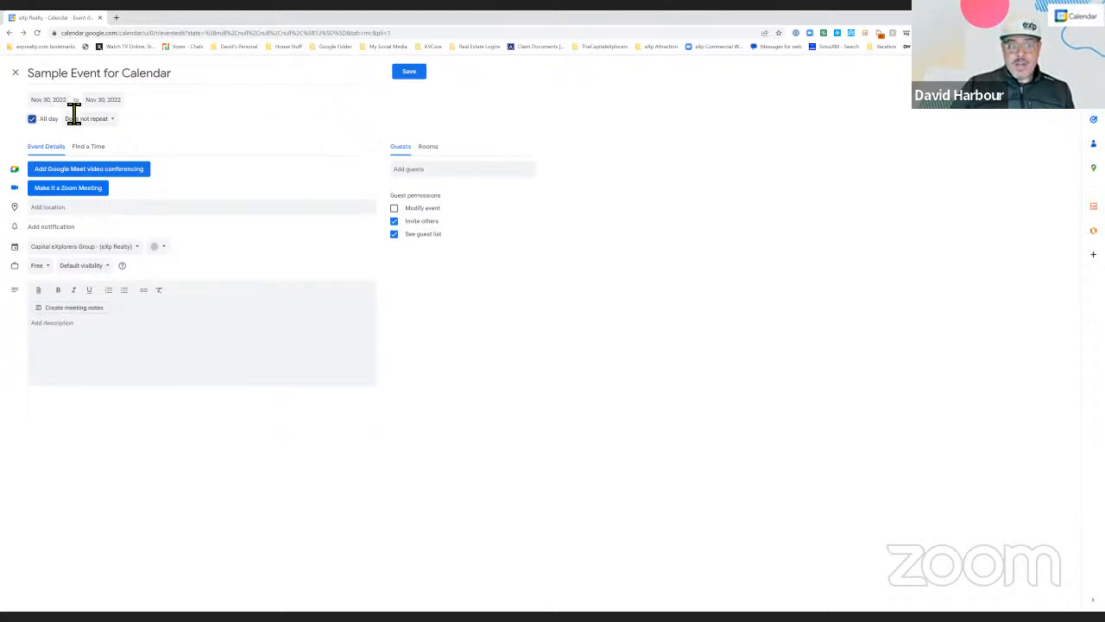
pyautogui.click(114, 101)
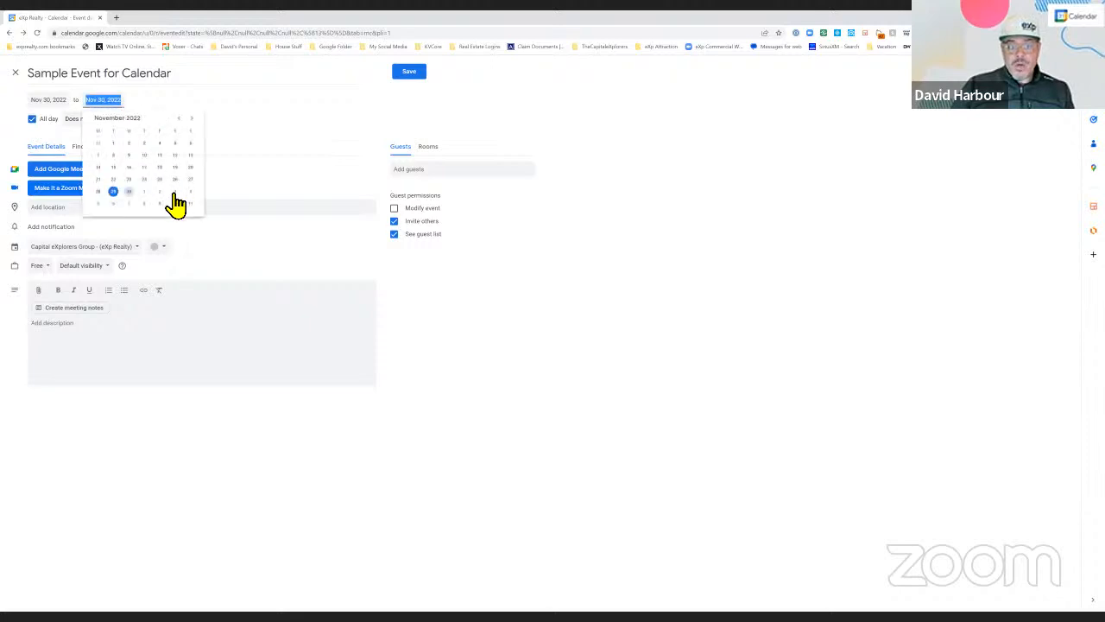
pyautogui.click(162, 192)
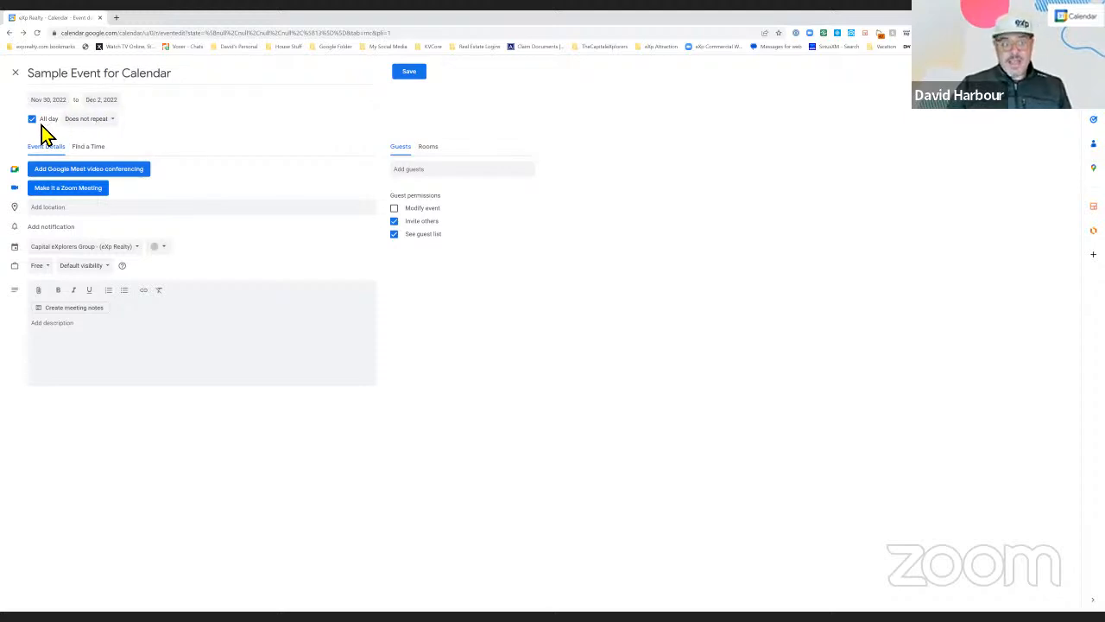
# Step: Check the event's repeat options without choosing one, and turn off the all-day setting
pyautogui.click(110, 122)
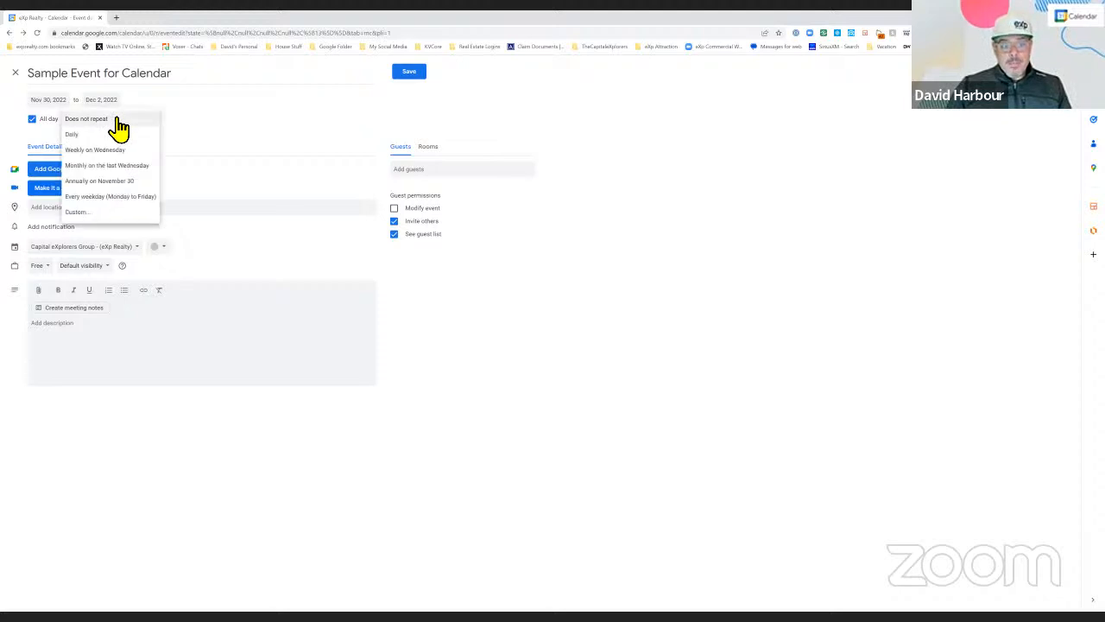
pyautogui.click(40, 121)
pyautogui.click(41, 121)
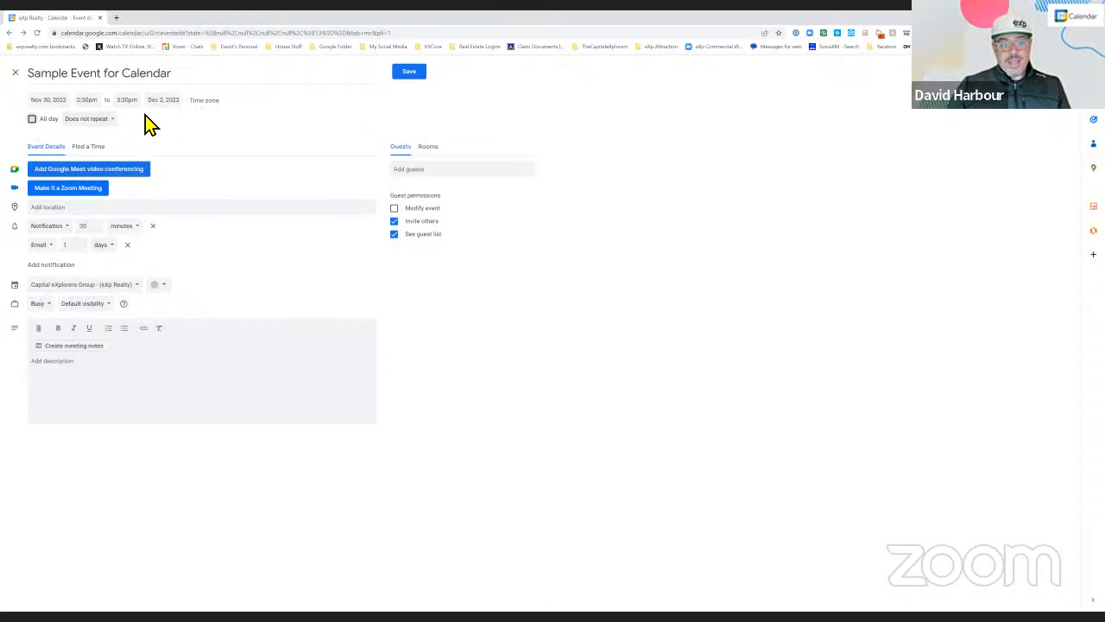
# Step: Set the end date to Nov 30, 2022 and repeat the event weekly on Wednesday until Mar 1, 2023, in Eastern Time - New York
pyautogui.click(175, 102)
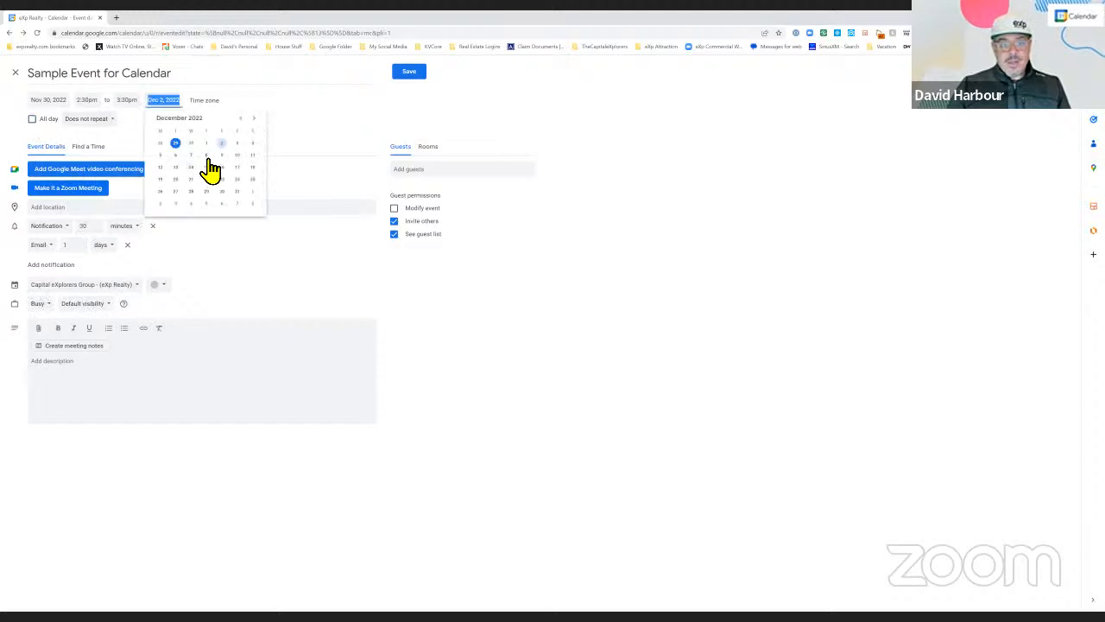
pyautogui.click(190, 144)
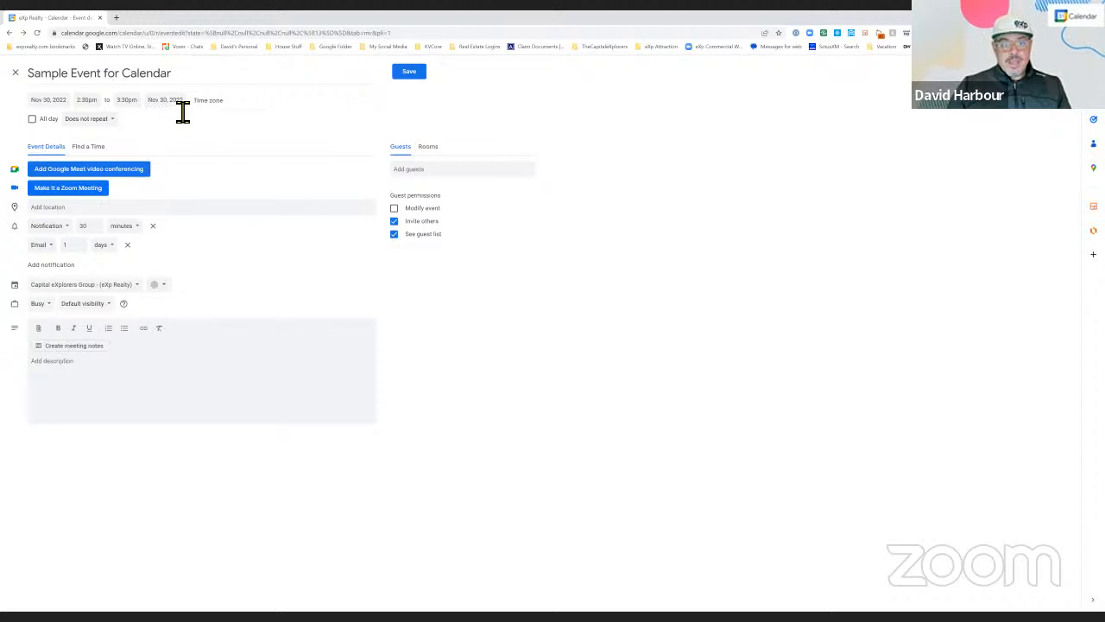
pyautogui.click(97, 121)
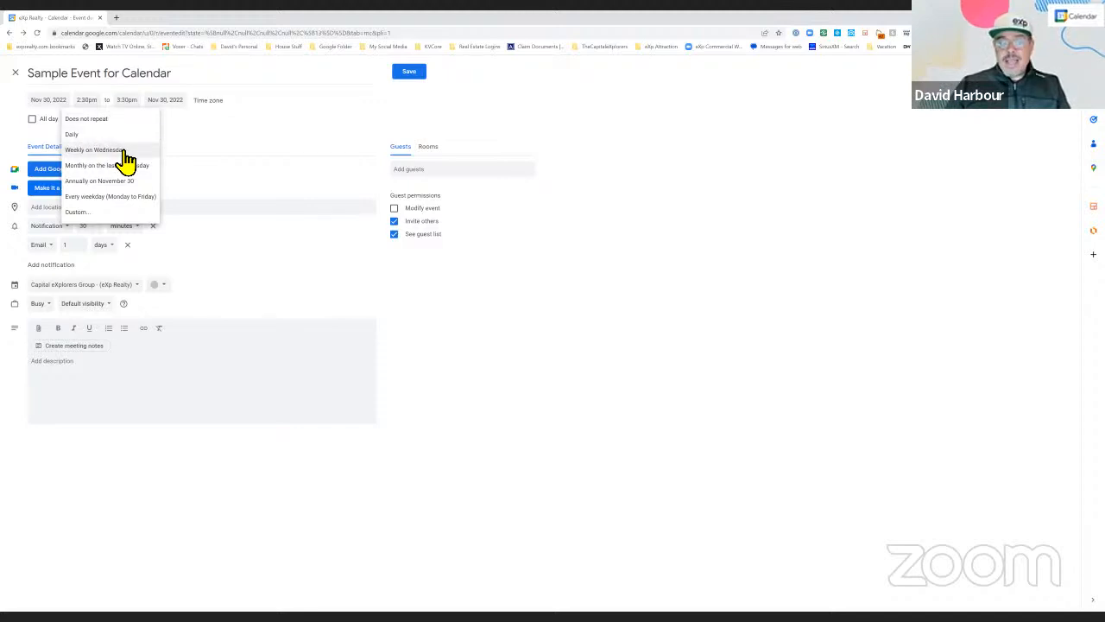
pyautogui.click(83, 212)
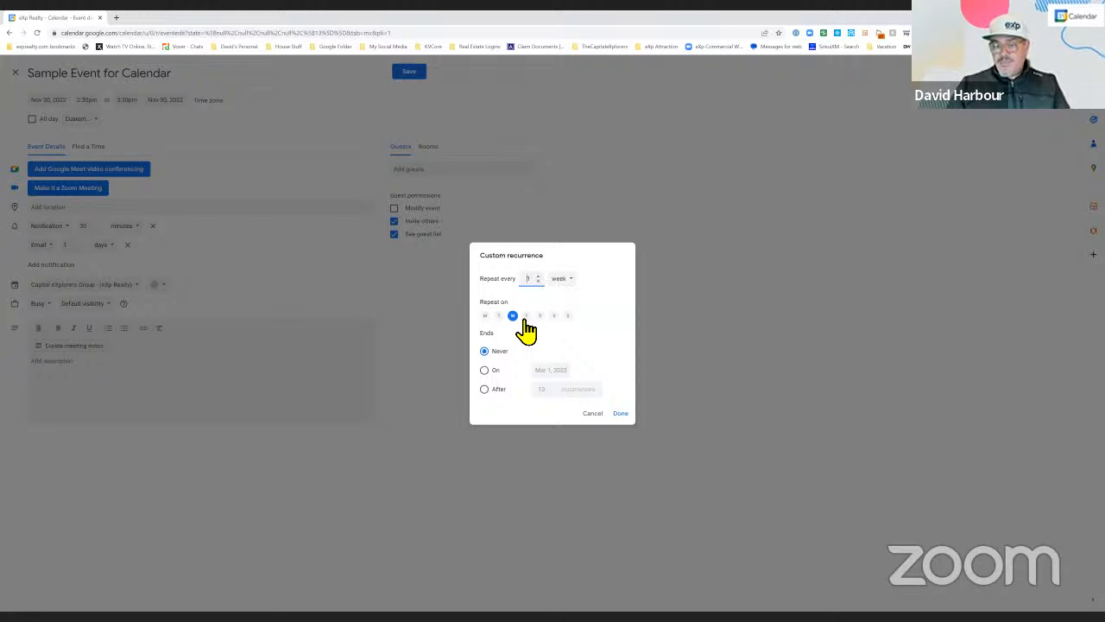
pyautogui.click(490, 373)
pyautogui.click(489, 390)
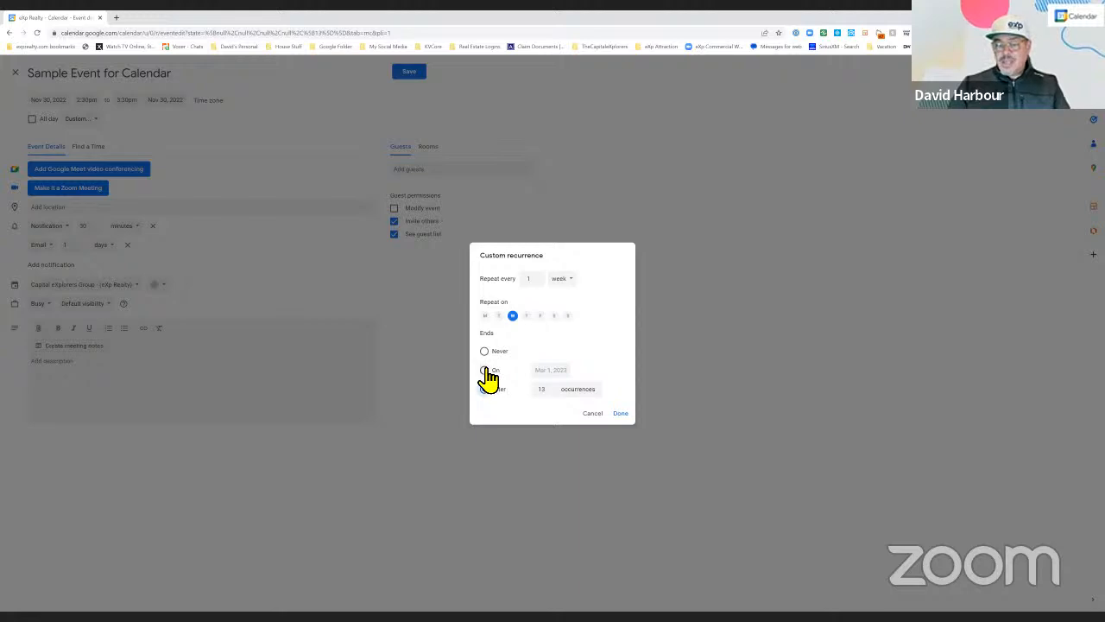
pyautogui.click(488, 371)
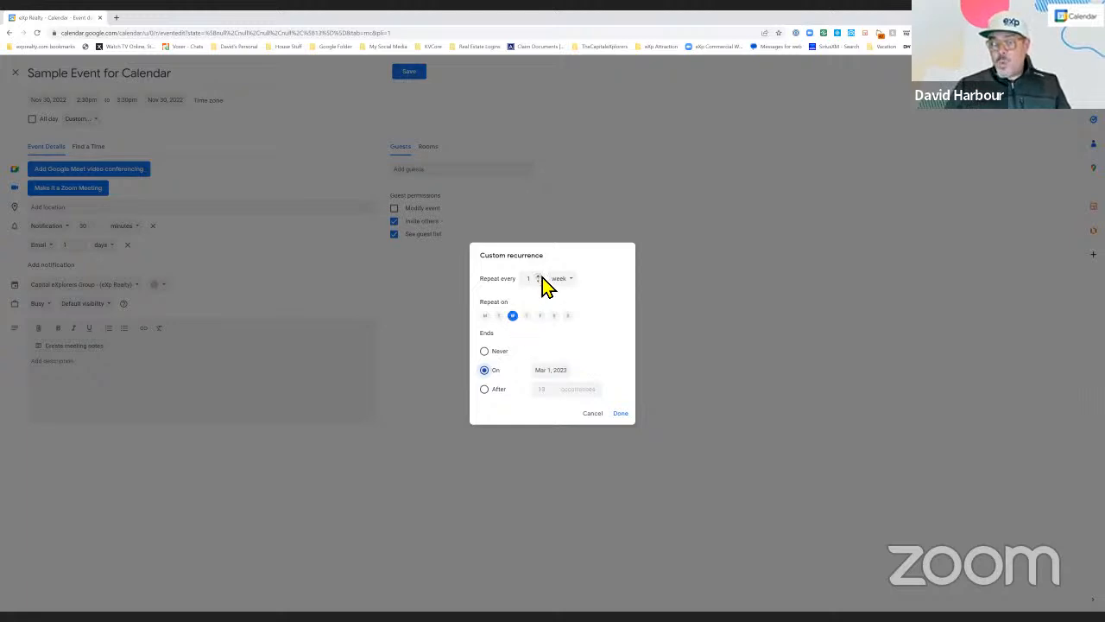
pyautogui.click(620, 413)
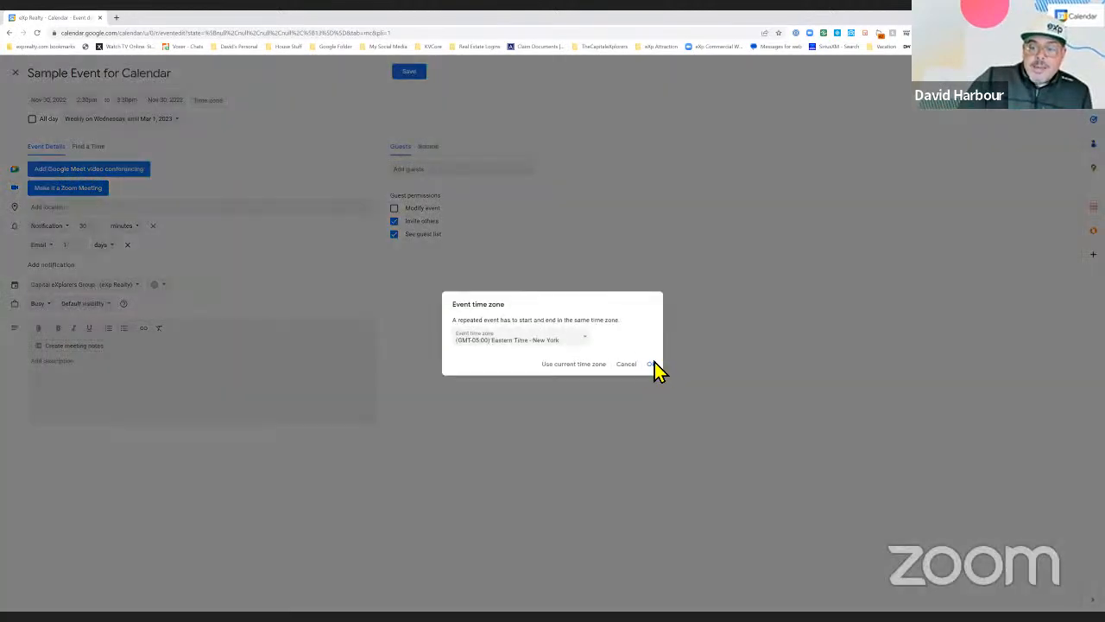
pyautogui.click(653, 363)
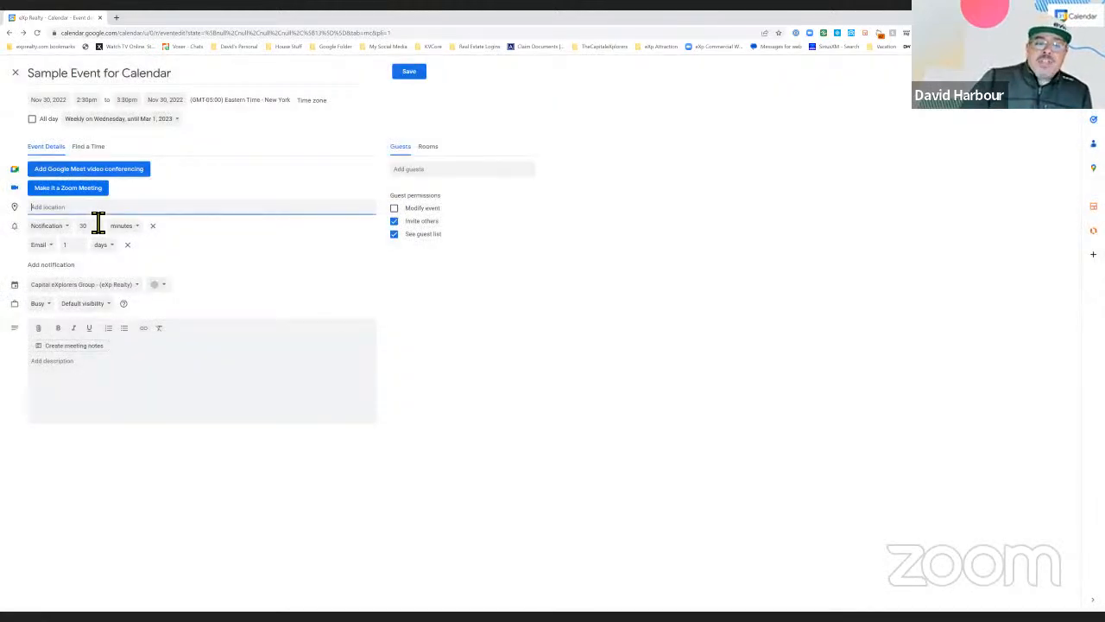
# Step: Set the event's location to the suggested street address in Leesburg and add a third reminder as a notification 10 minutes before
pyautogui.write('43723')
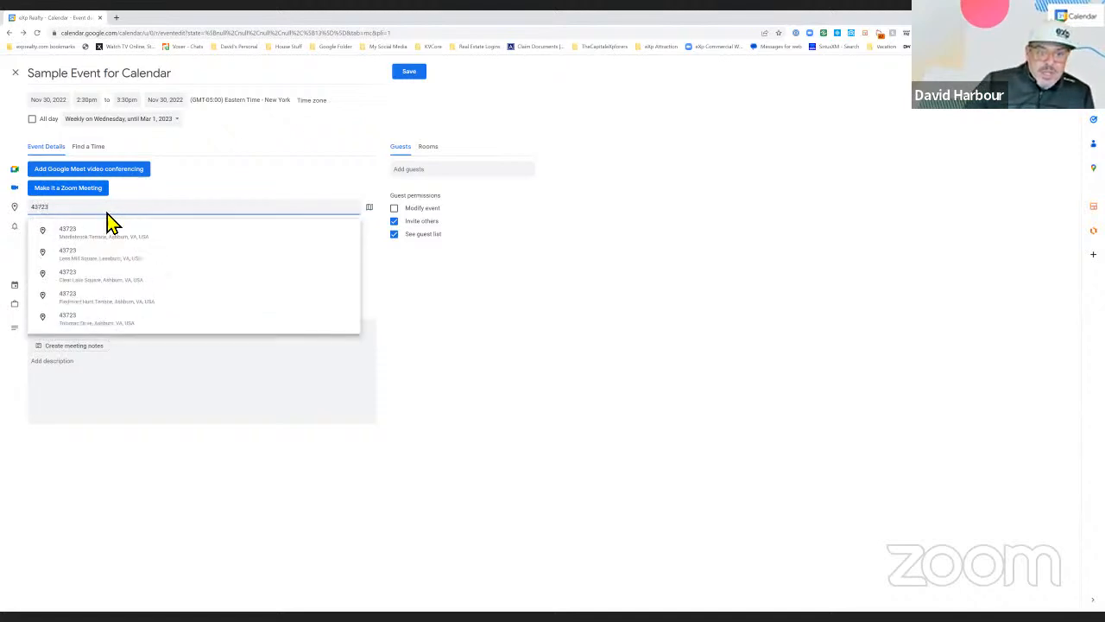
pyautogui.click(110, 253)
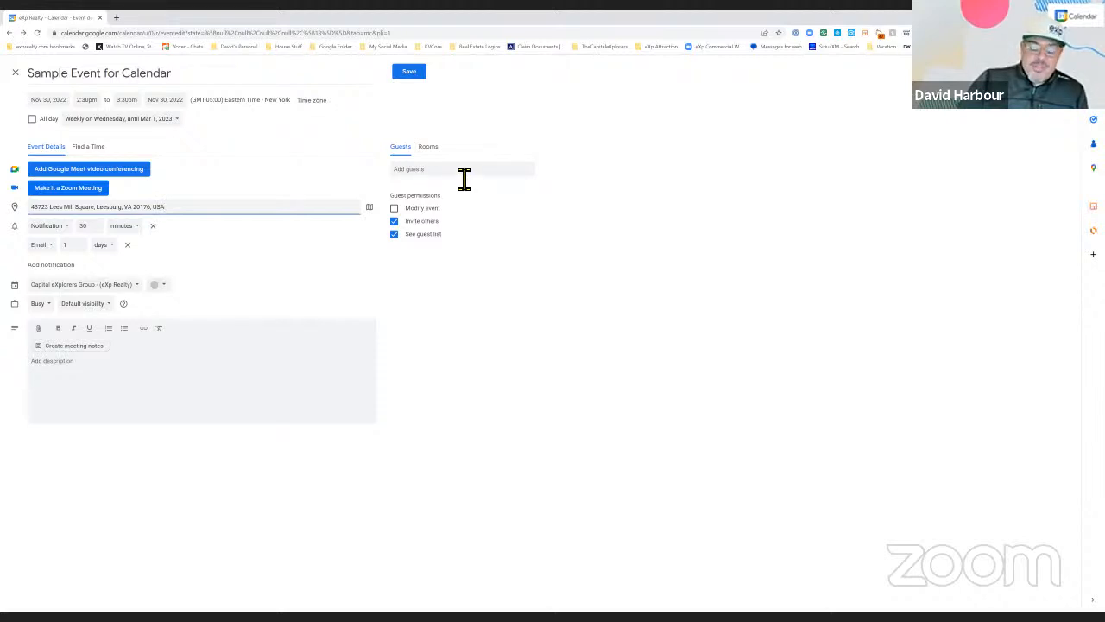
pyautogui.click(57, 264)
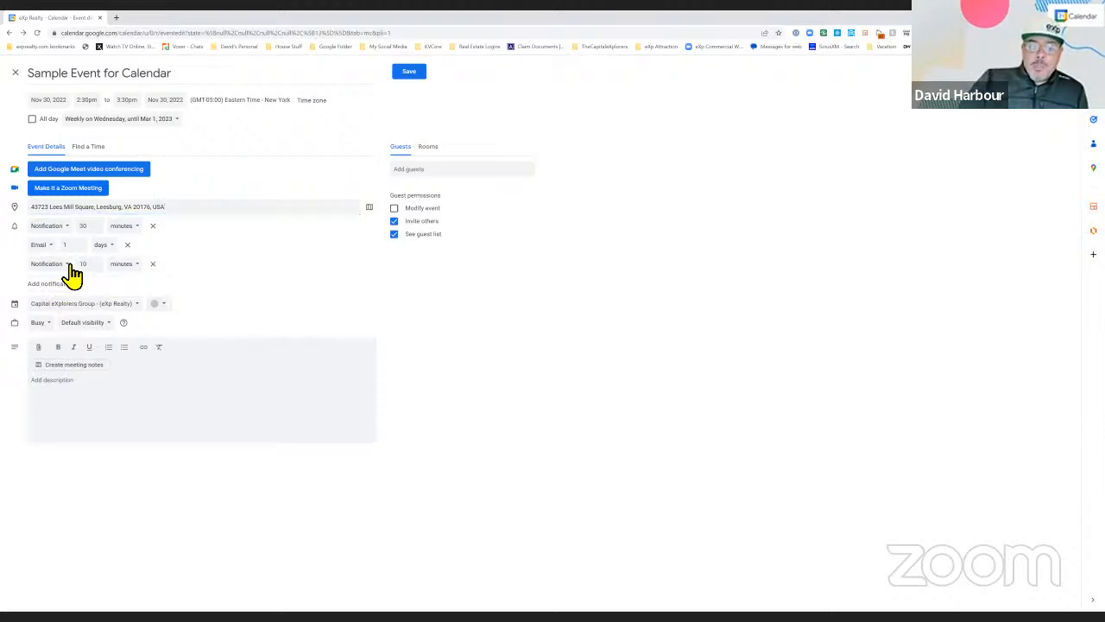
pyautogui.click(66, 264)
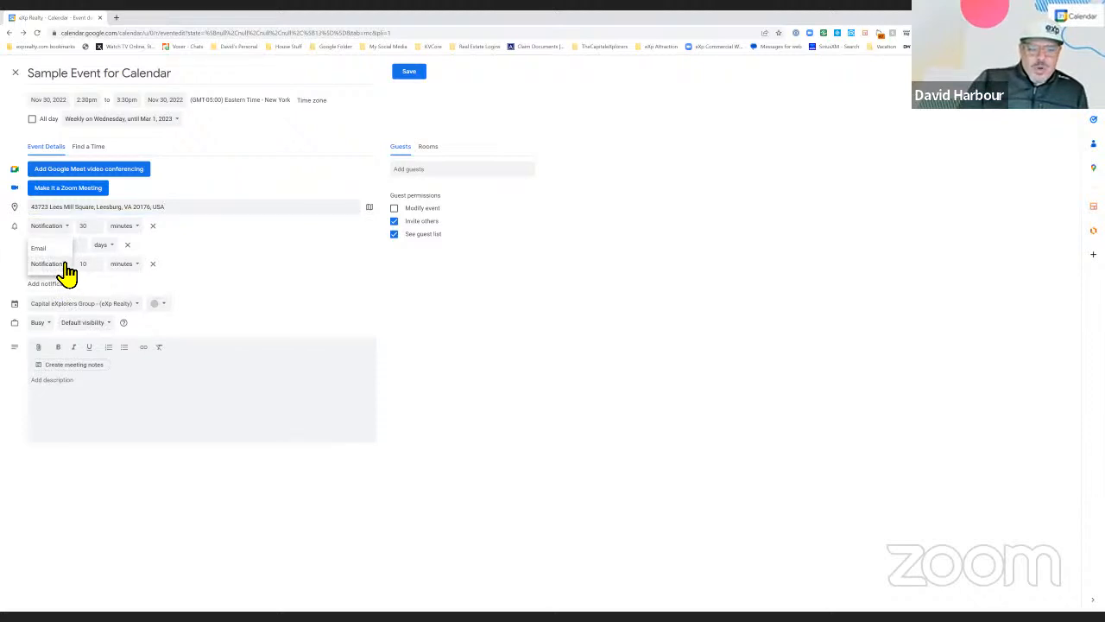
pyautogui.click(143, 267)
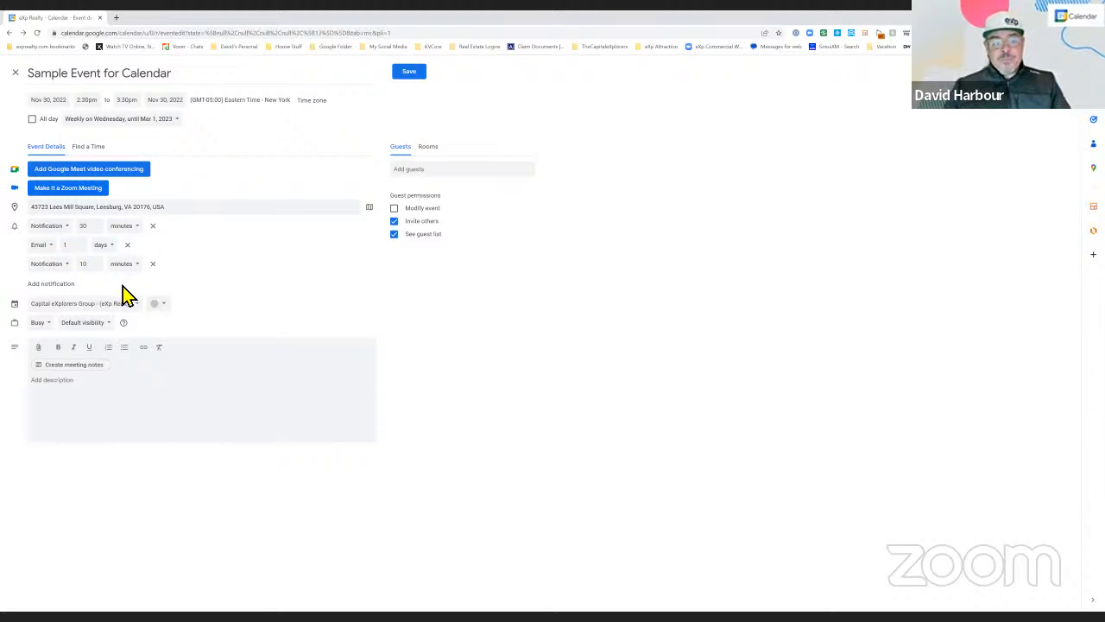
# Step: Assign the event to the owner's personal calendar and check its colour and label options without choosing one
pyautogui.click(61, 308)
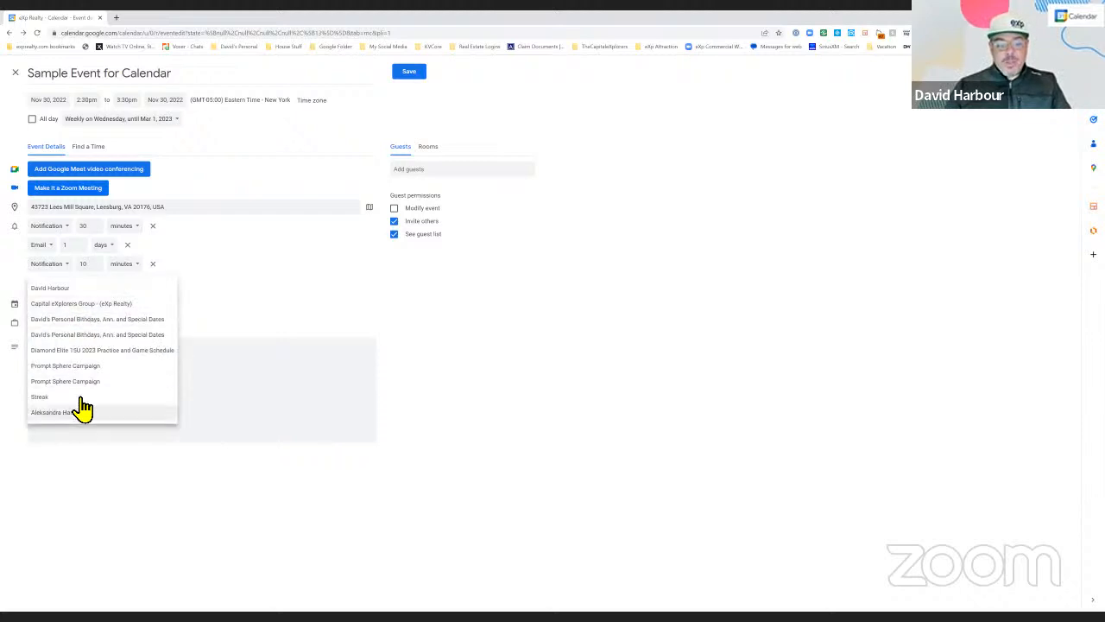
pyautogui.click(62, 290)
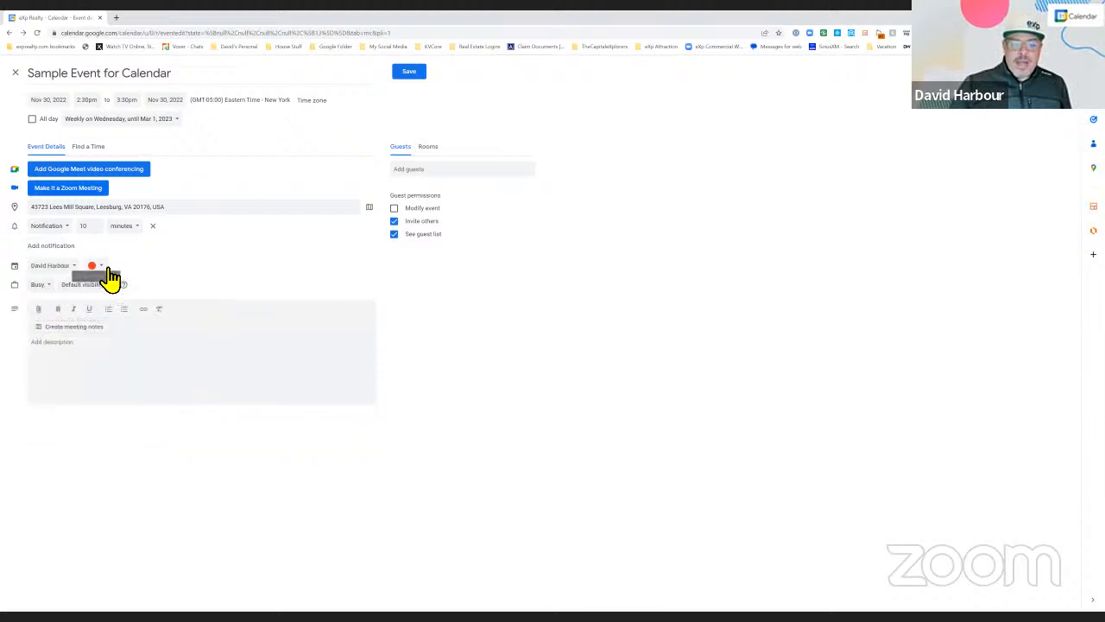
pyautogui.click(104, 267)
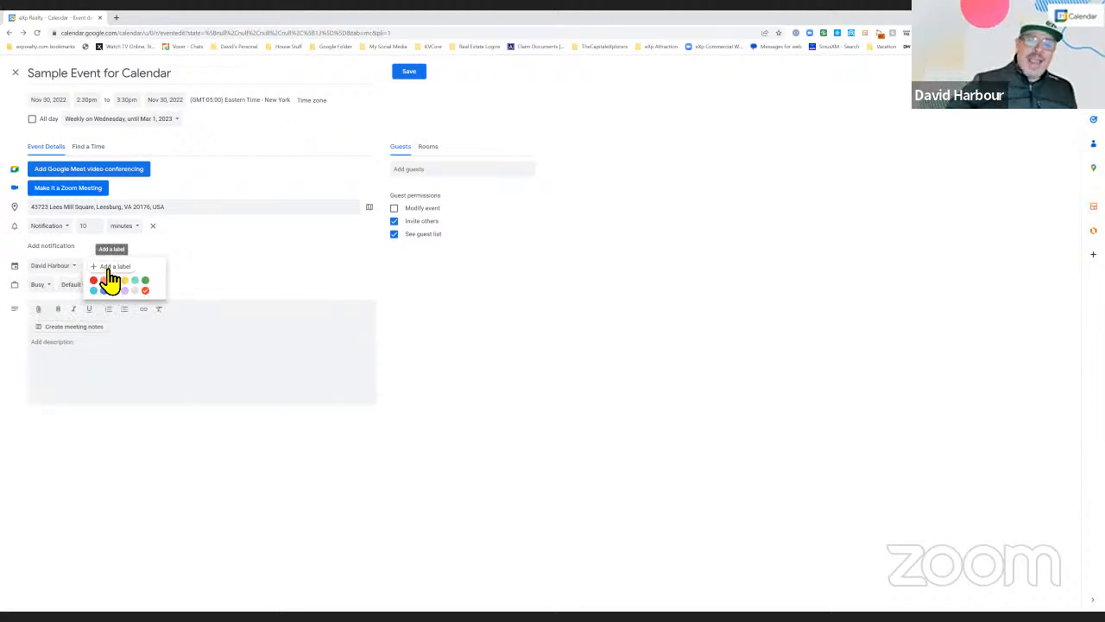
pyautogui.click(208, 259)
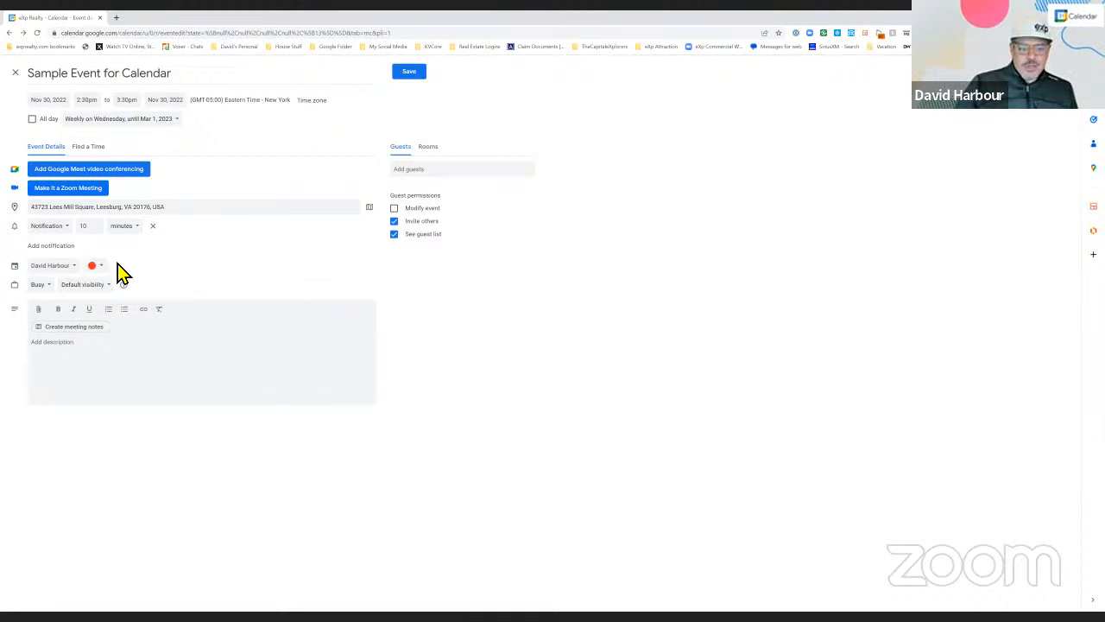
# Step: Check the event's availability and visibility options without changing them
pyautogui.click(49, 285)
pyautogui.click(187, 252)
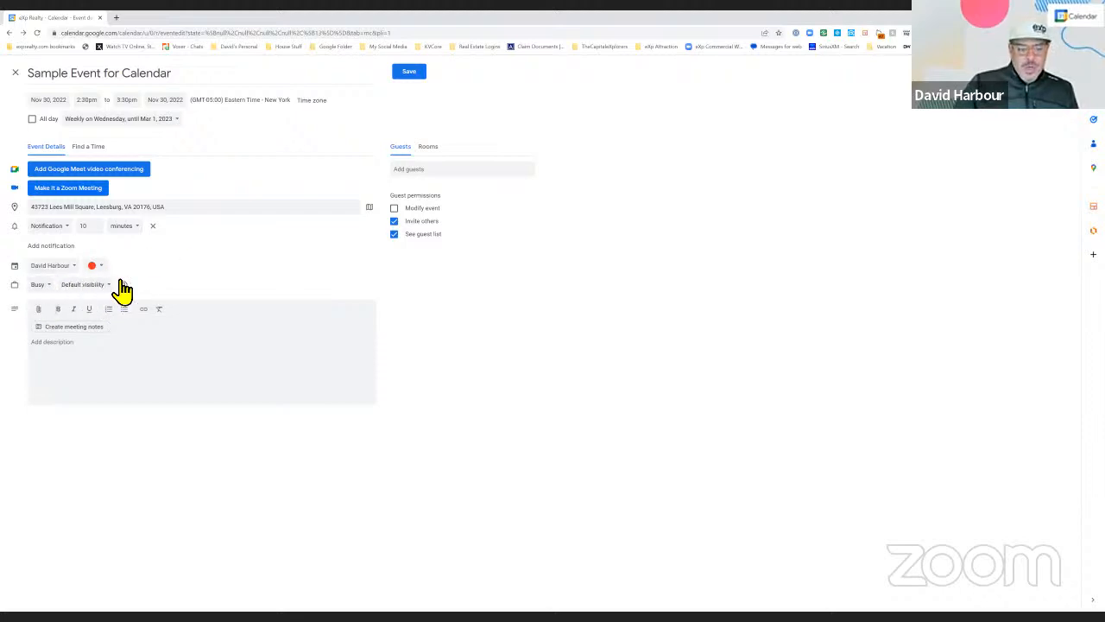
pyautogui.click(122, 288)
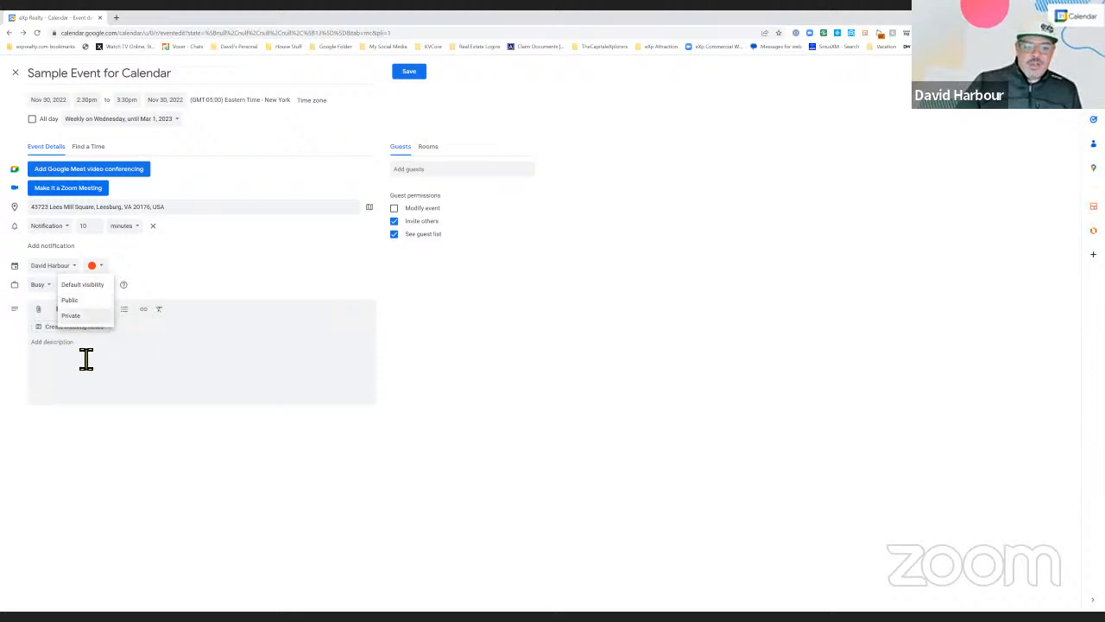
pyautogui.click(14, 320)
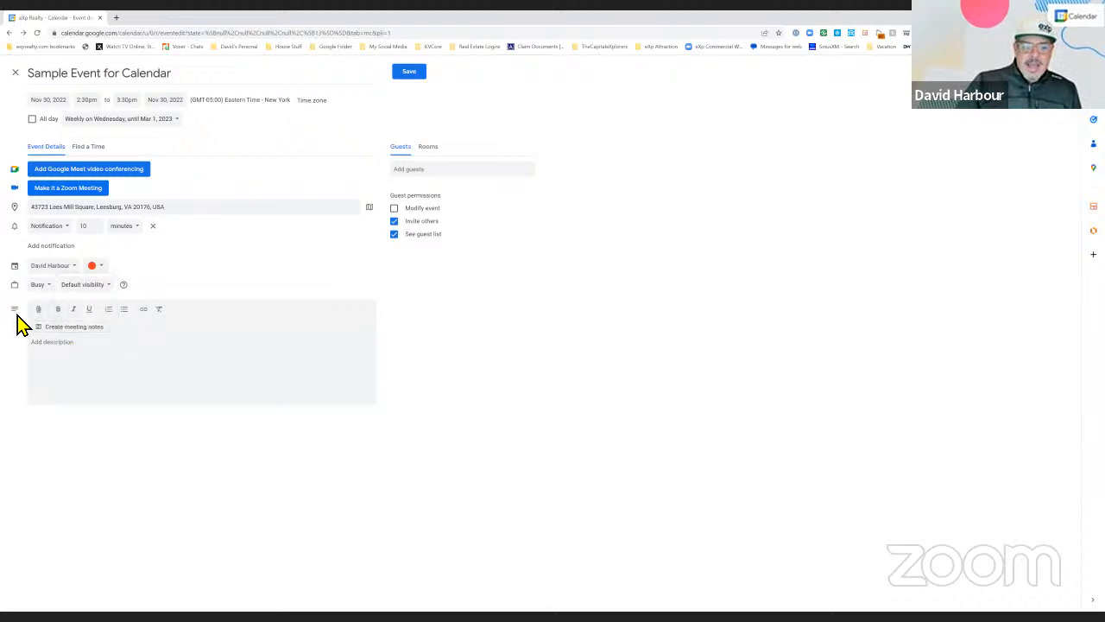
# Step: Fill the event's description with three lines of random placeholder text
pyautogui.click(61, 354)
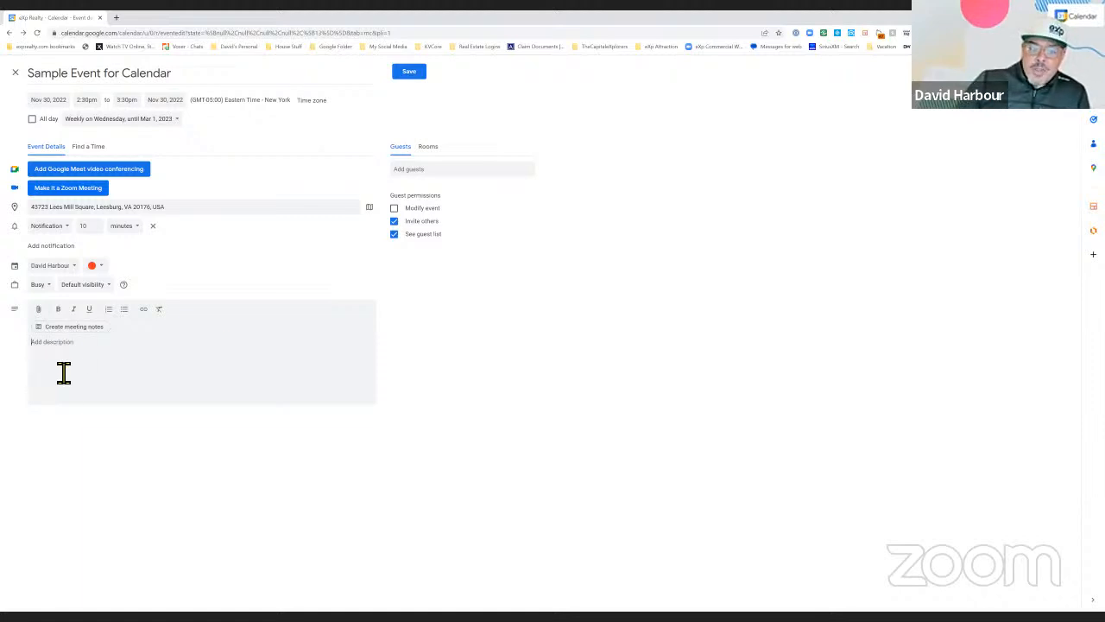
pyautogui.click(56, 354)
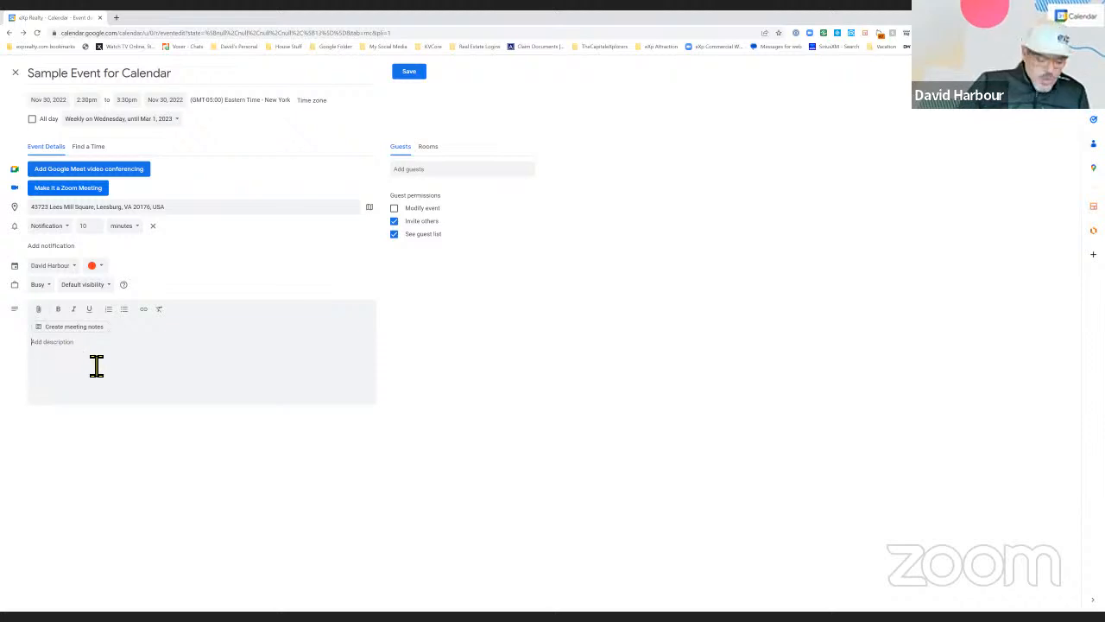
pyautogui.write('kk;lkS;lkjSL;l;lSK;L;K;SD')
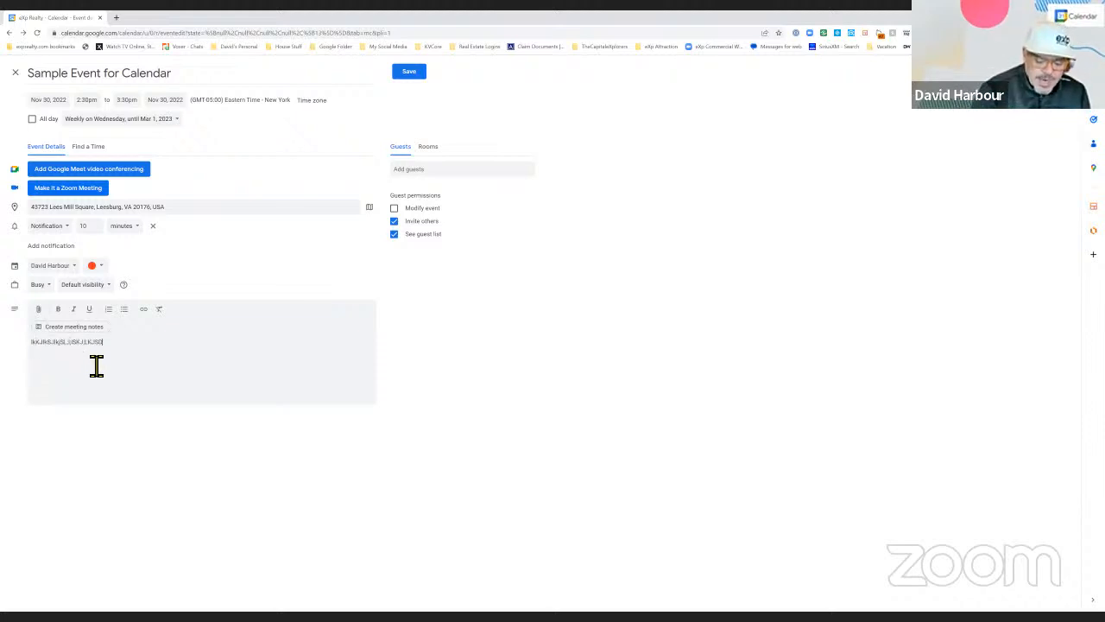
pyautogui.press('Return')
pyautogui.write('LSD')
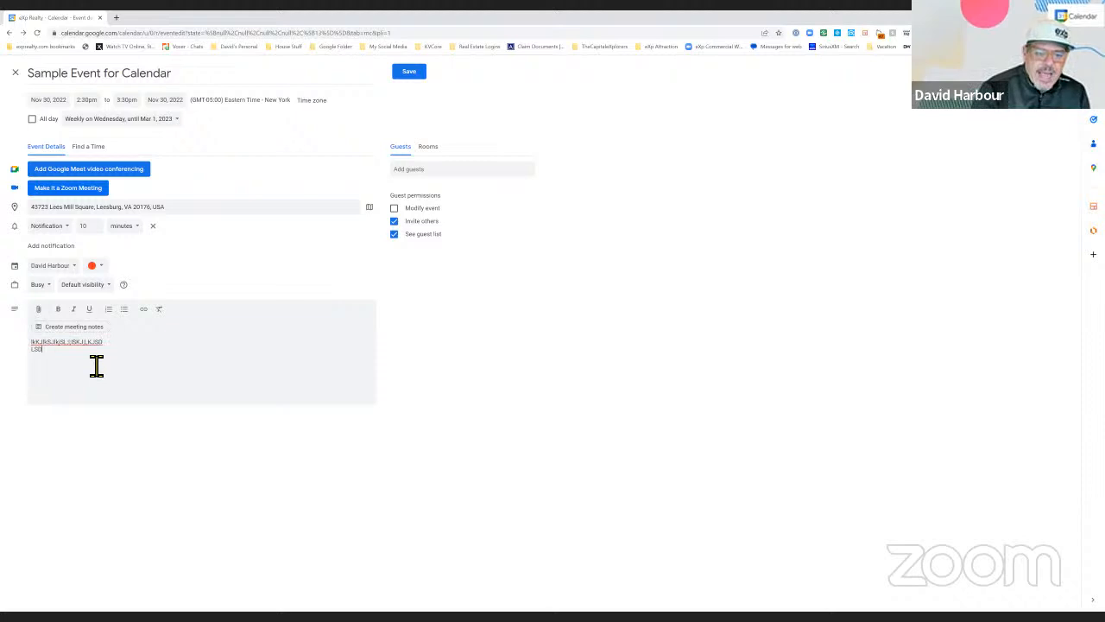
pyautogui.write('JH;asjhdlkJASD;Ks;dAjkle')
pyautogui.press('Return')
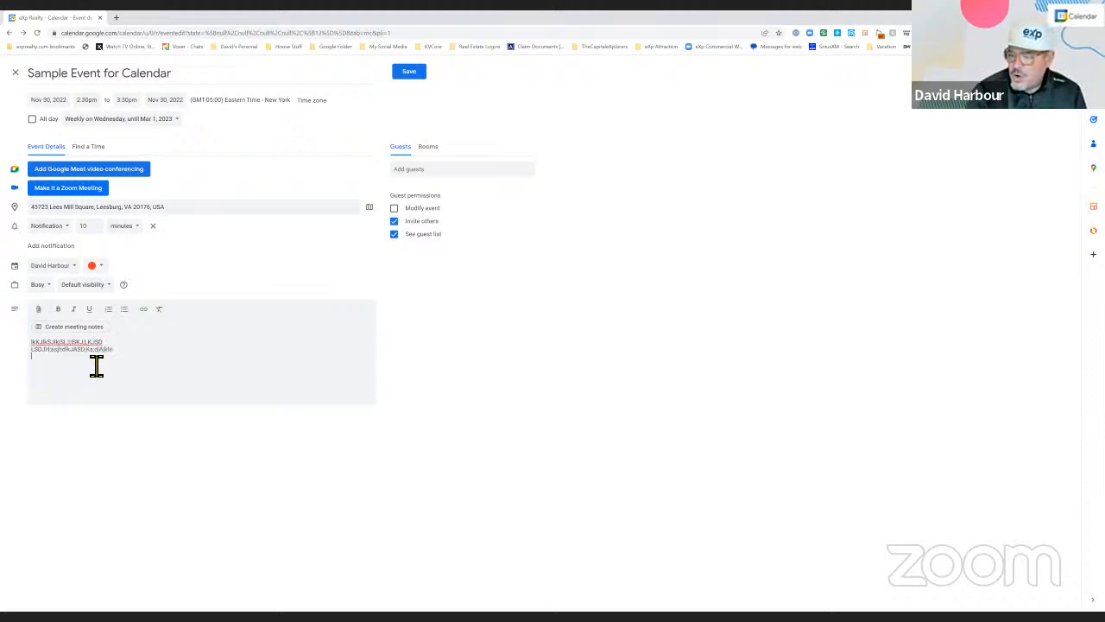
pyautogui.write("lkljk';sdl;iaSLK;Flak[';lkj;dlk[;lk")
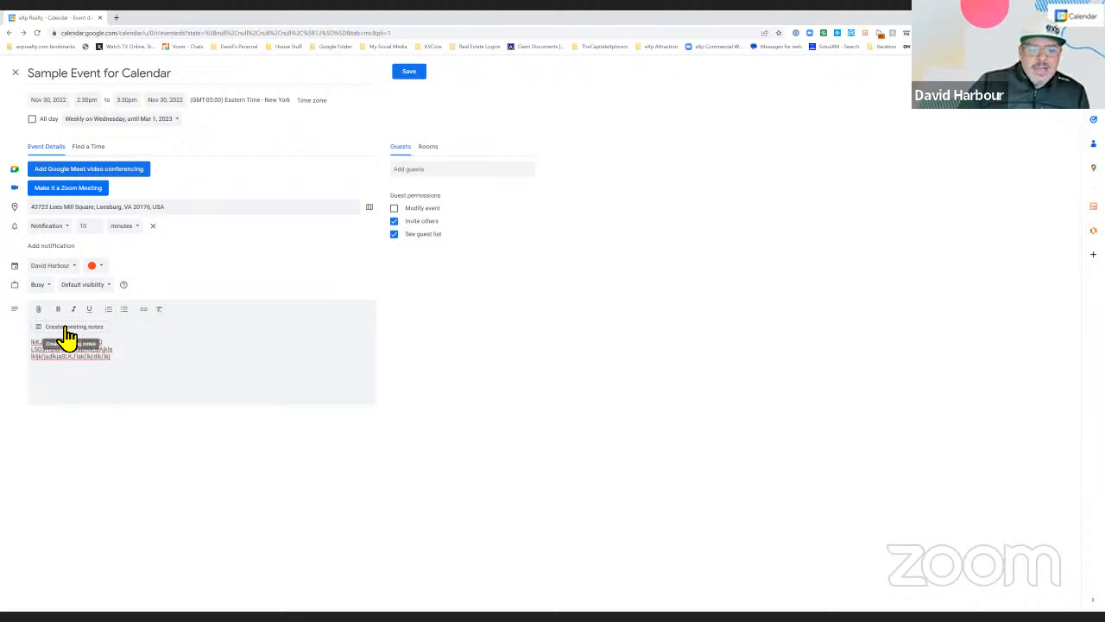
# Step: Attach a meeting notes document to the sample event and save the event
pyautogui.click(73, 333)
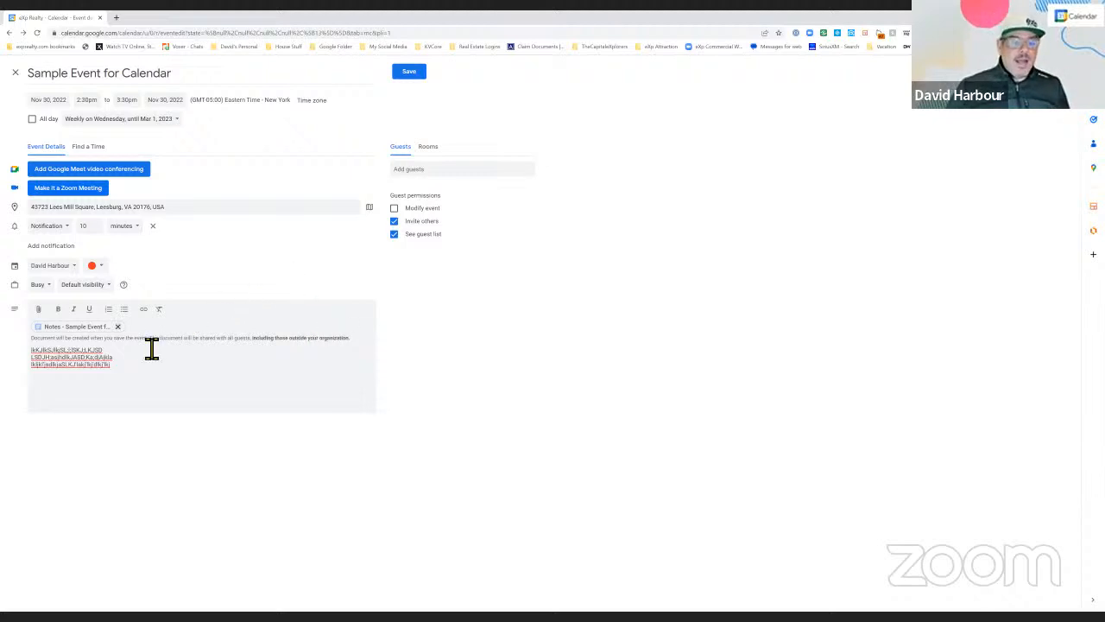
pyautogui.click(417, 76)
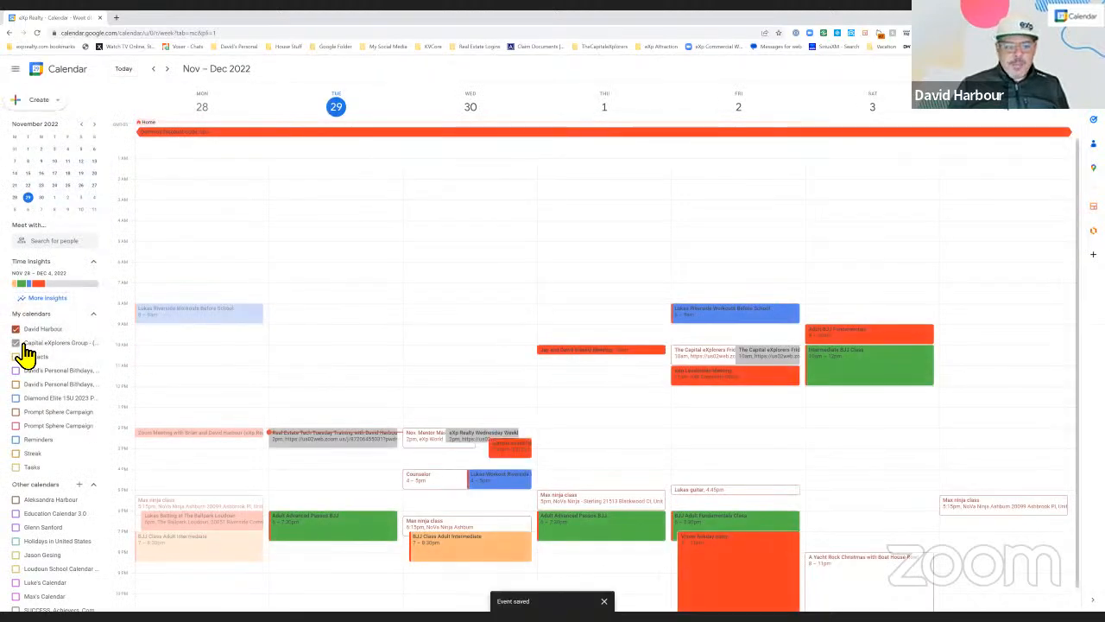
# Step: Reopen the saved sample event on Nov 30 for editing and open its attached meeting notes document
pyautogui.click(518, 453)
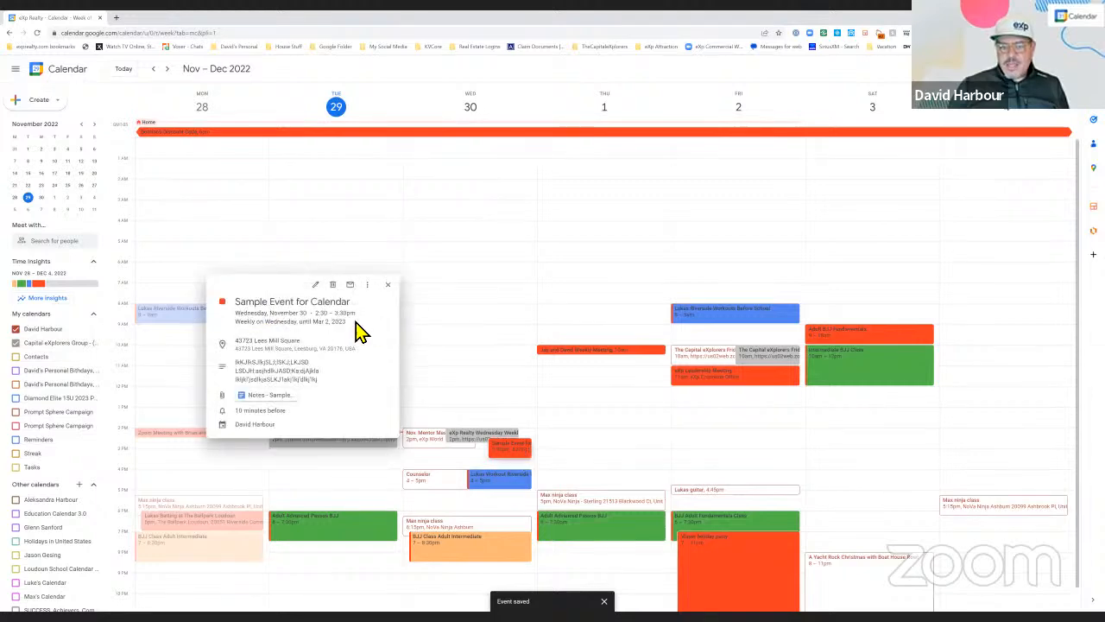
pyautogui.click(316, 286)
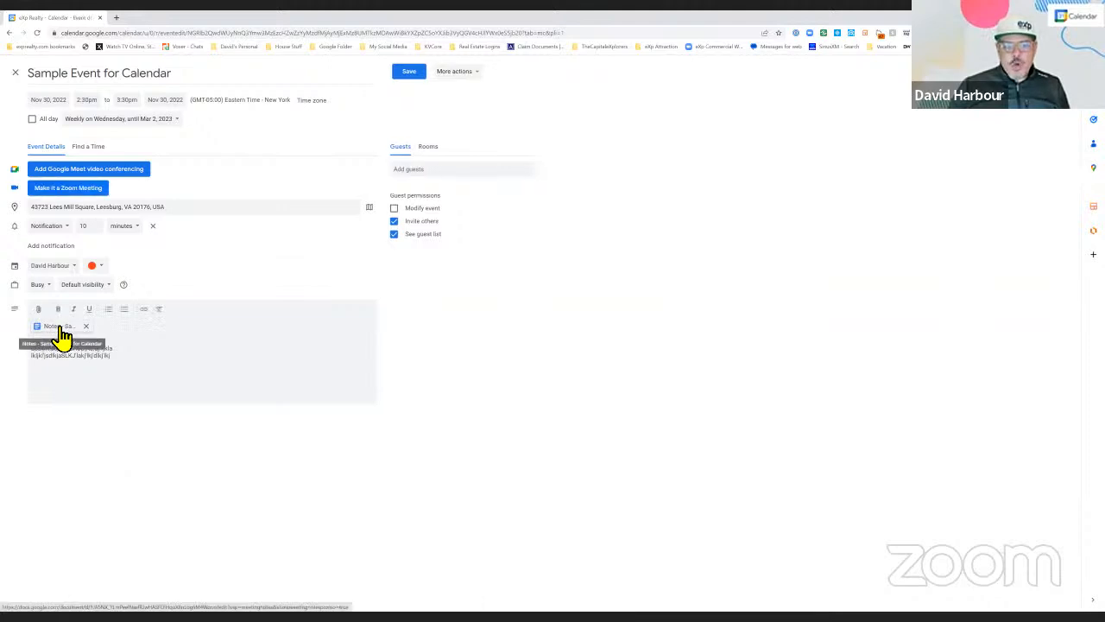
pyautogui.click(57, 328)
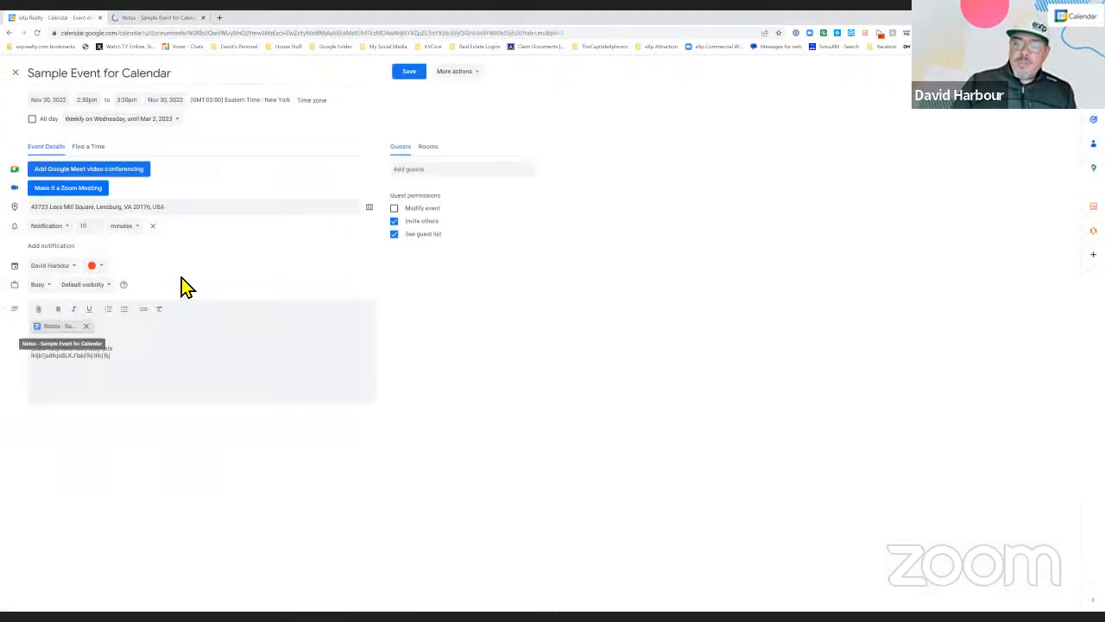
# Step: Check the event's attachment sources without choosing one, and add the first suggested contact as a guest
pyautogui.click(39, 309)
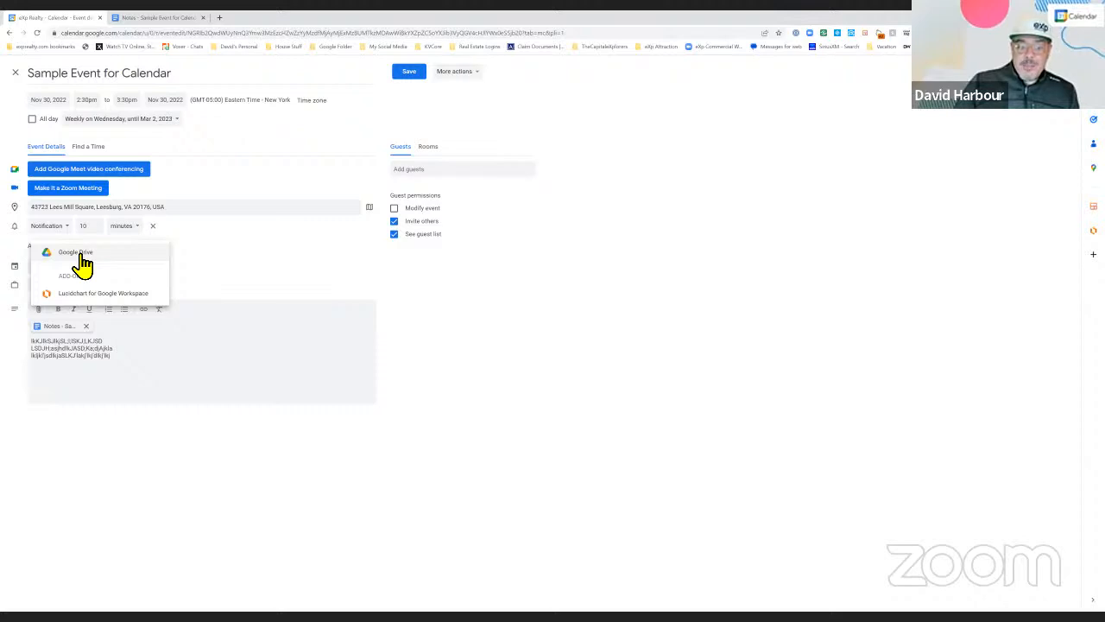
pyautogui.click(188, 353)
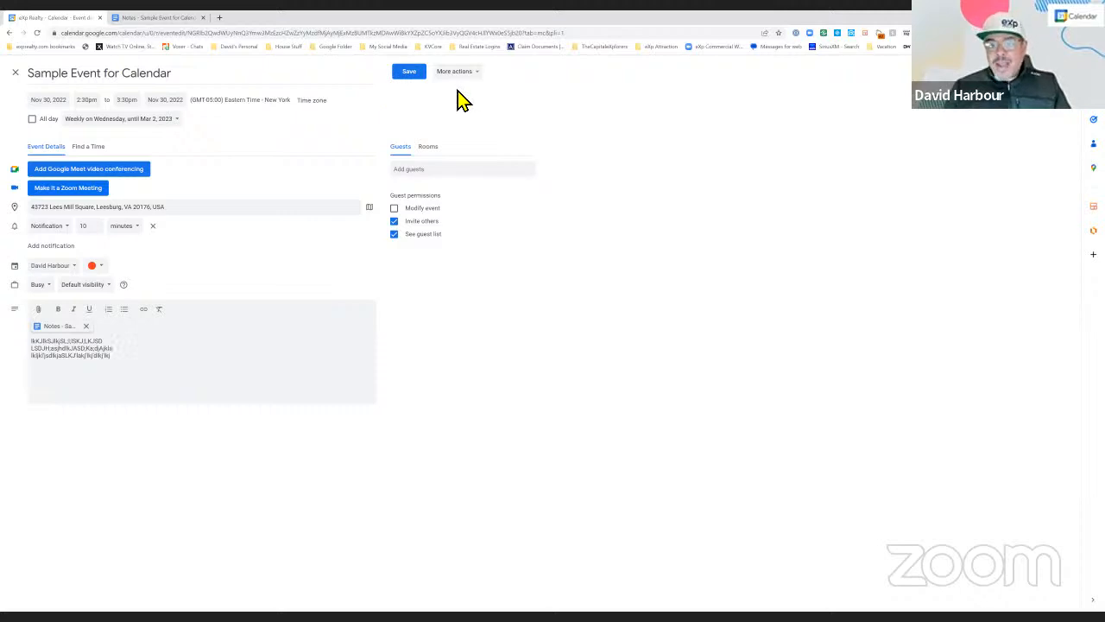
pyautogui.click(430, 171)
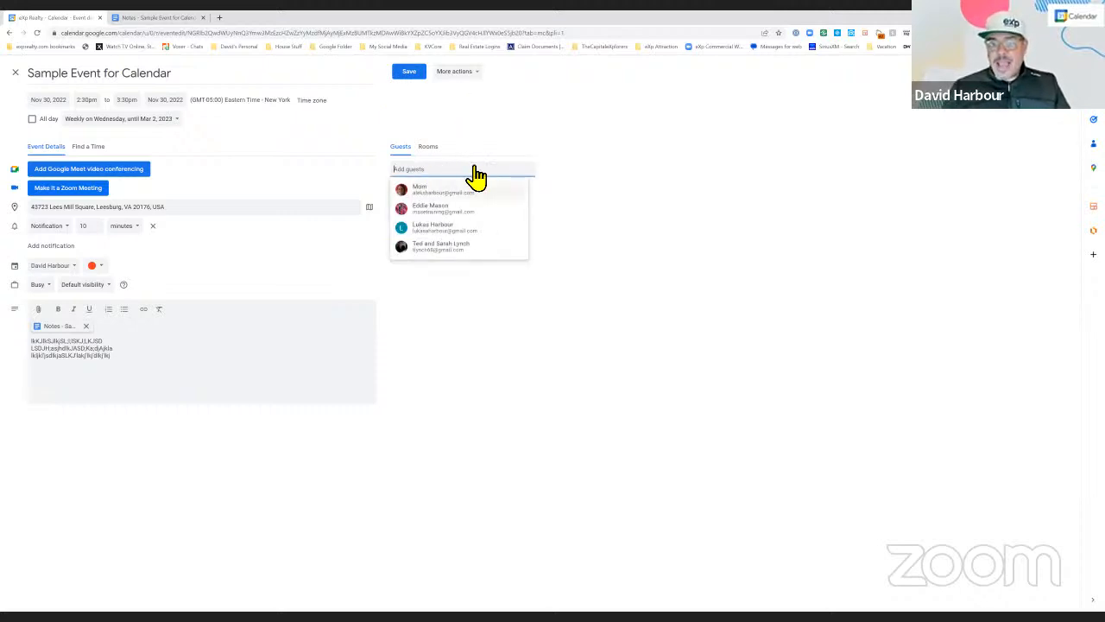
pyautogui.click(468, 184)
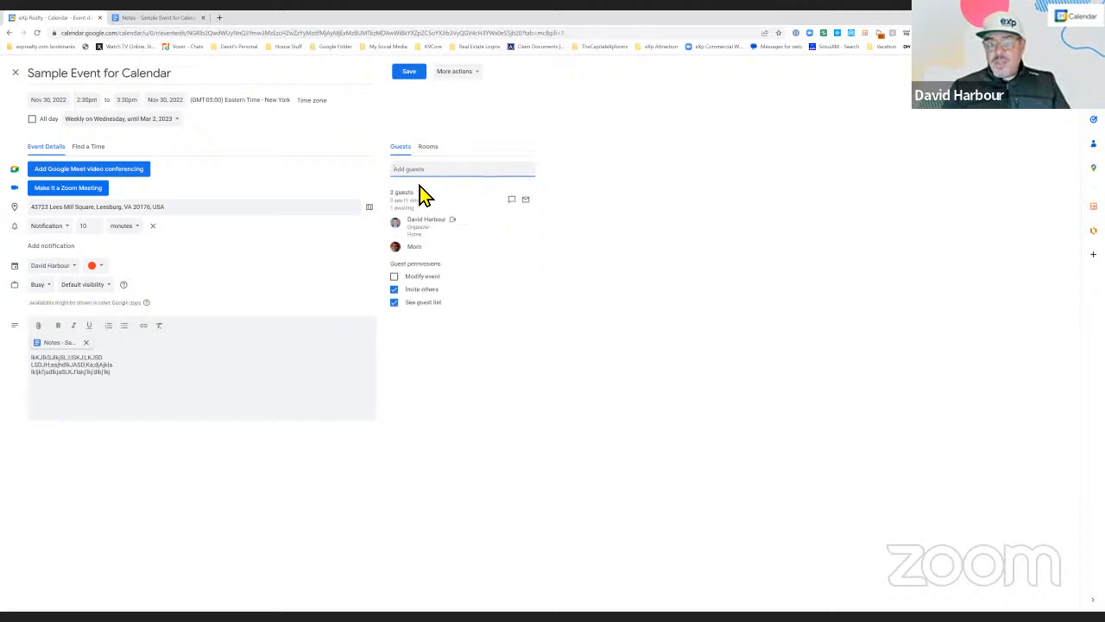
# Step: Add the third suggested contact to the event's guest list
pyautogui.click(434, 176)
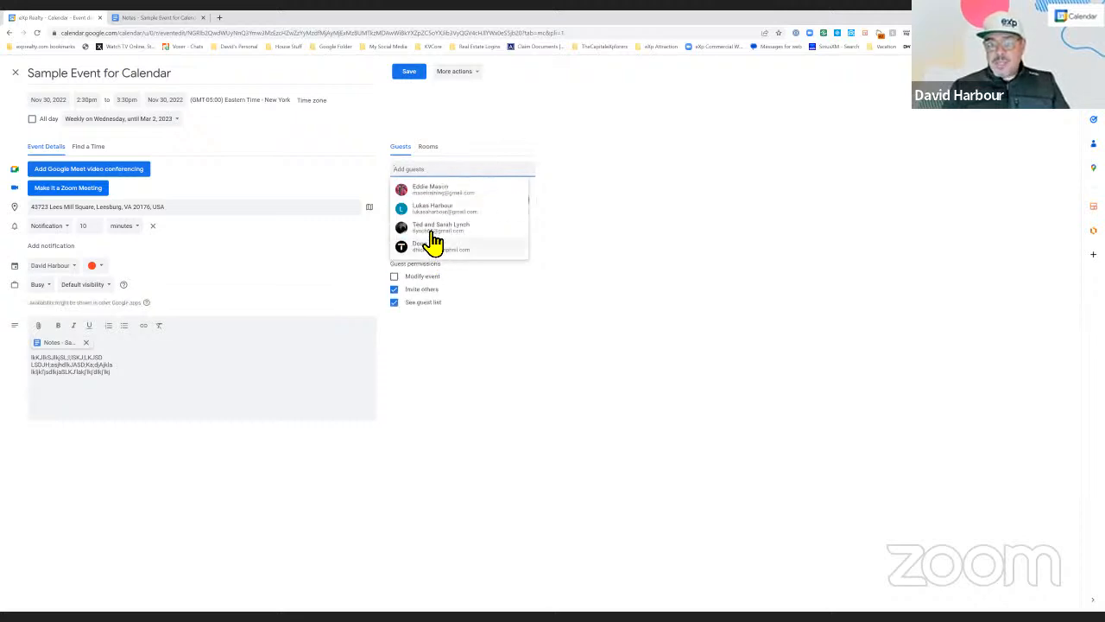
pyautogui.click(427, 231)
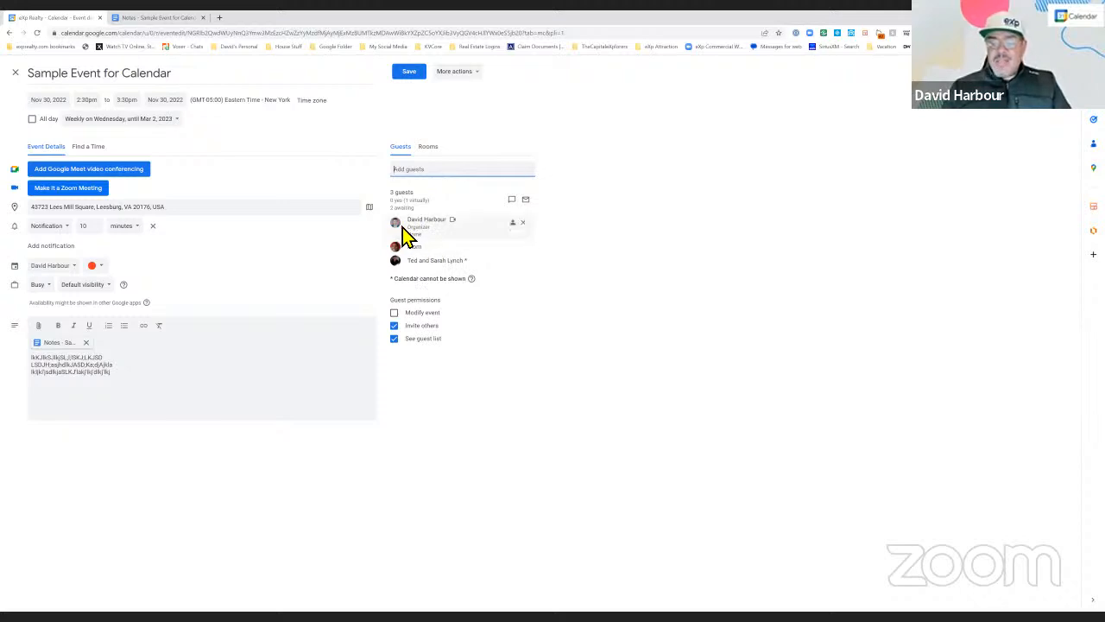
pyautogui.moveTo(402, 227)
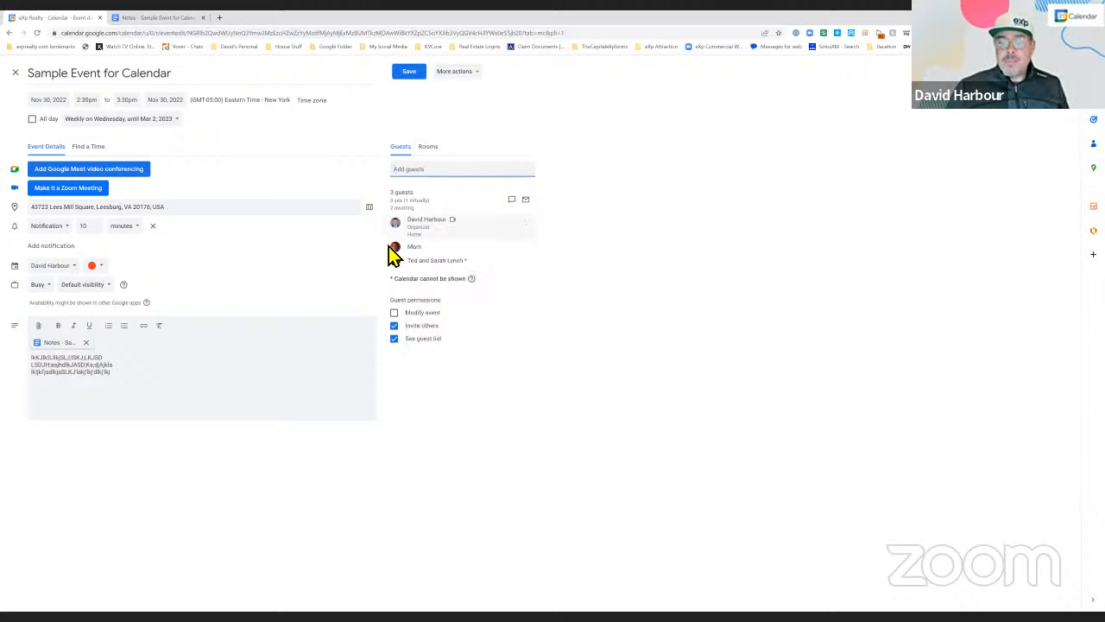
pyautogui.moveTo(419, 261)
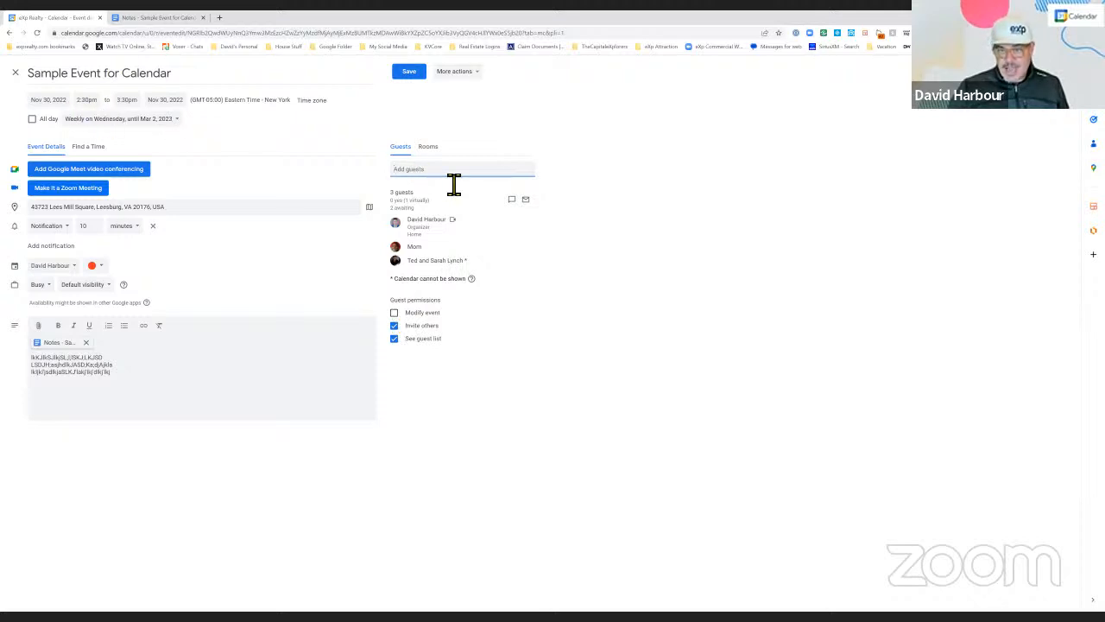
# Step: Briefly open the chat with the event's guests, and look through the bookable rooms in the Other group without choosing one
pyautogui.click(513, 201)
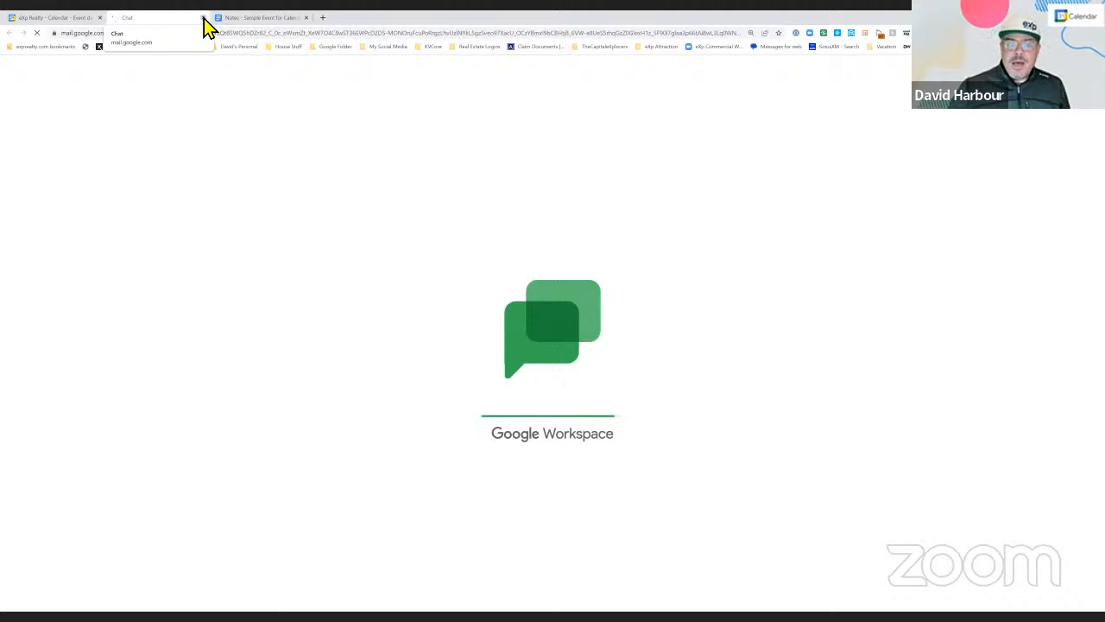
pyautogui.click(204, 17)
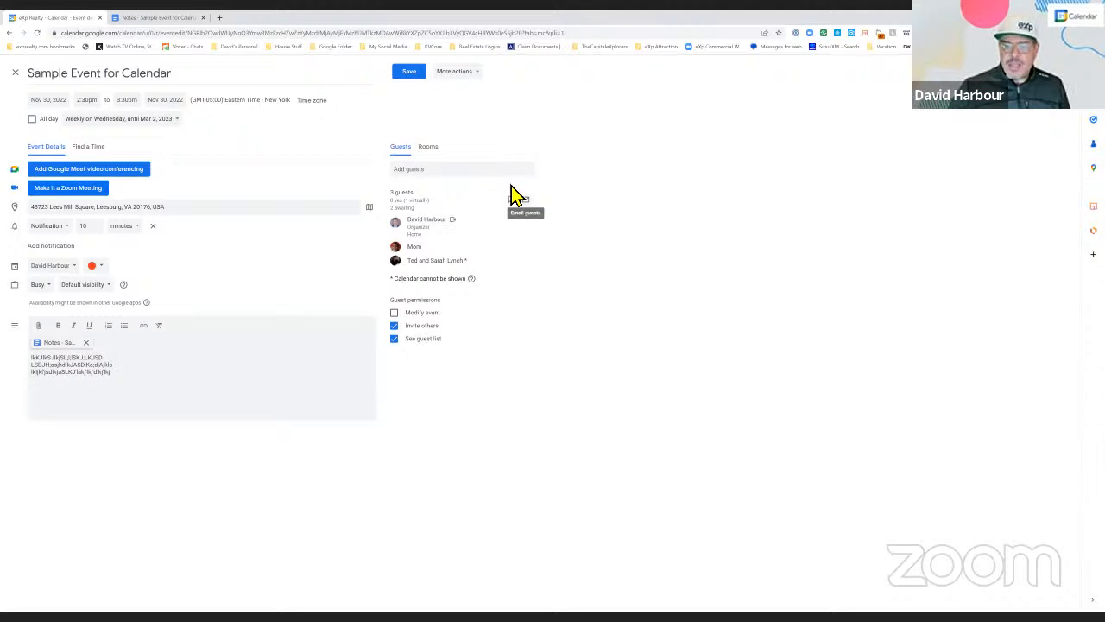
pyautogui.click(435, 148)
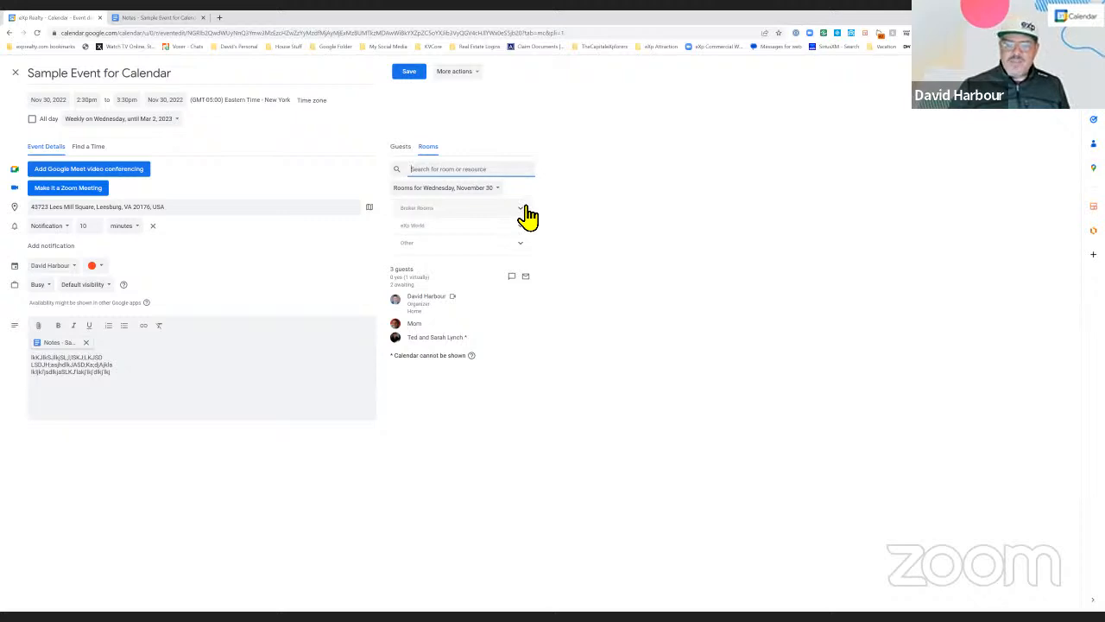
pyautogui.click(522, 243)
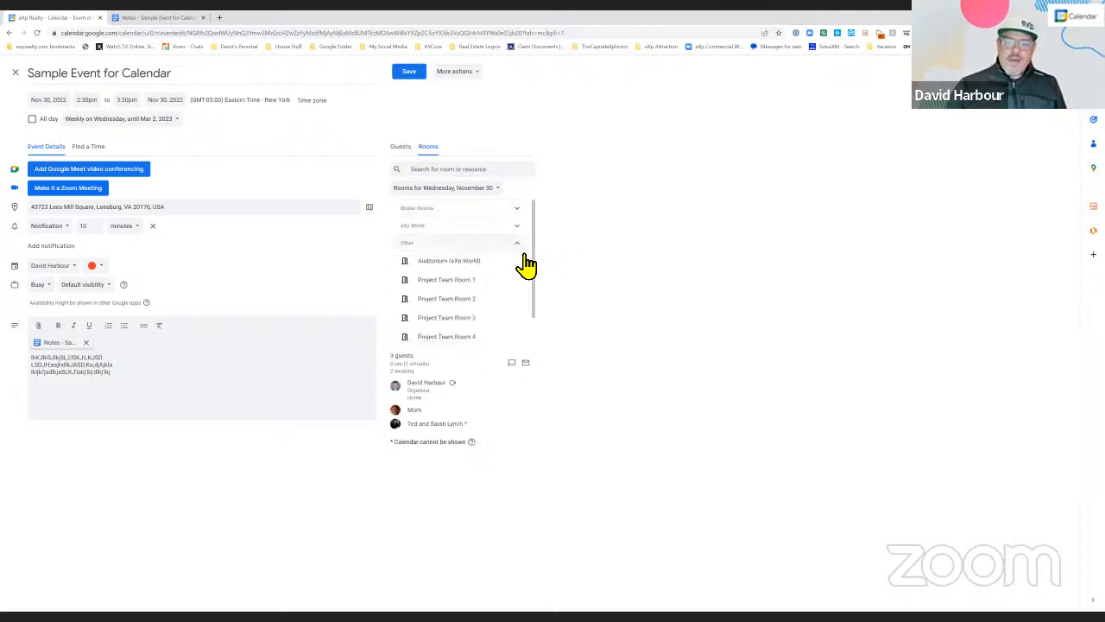
pyautogui.scroll(-1, 479, 298)
pyautogui.scroll(1, 477, 300)
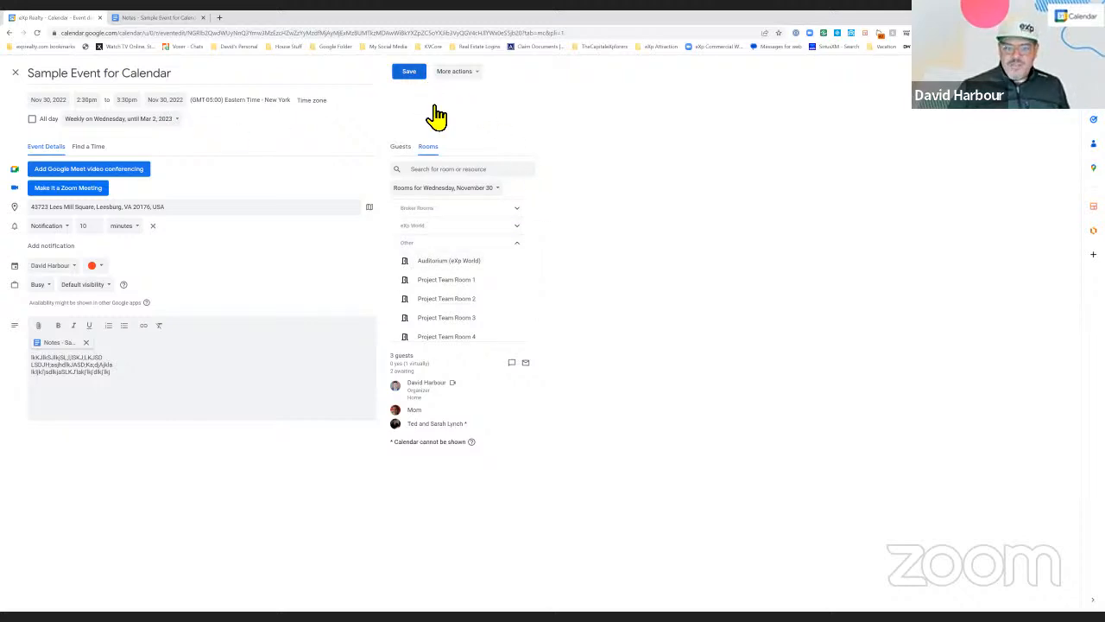
# Step: Return to the event's guest list and remove both invited contacts, keeping the organizer
pyautogui.click(401, 148)
pyautogui.click(567, 220)
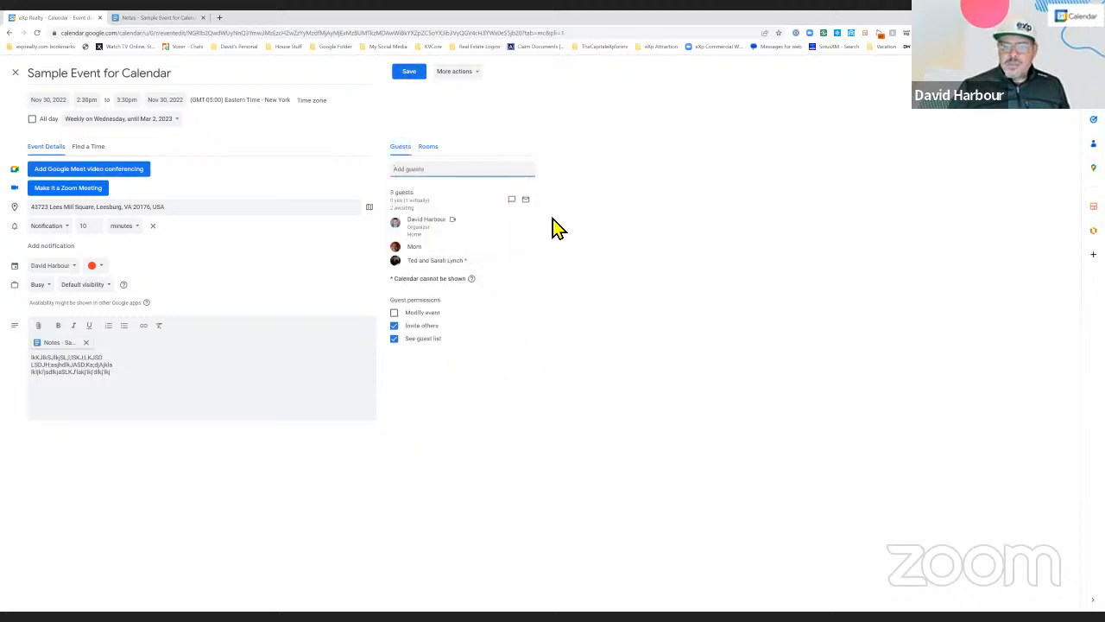
pyautogui.click(524, 259)
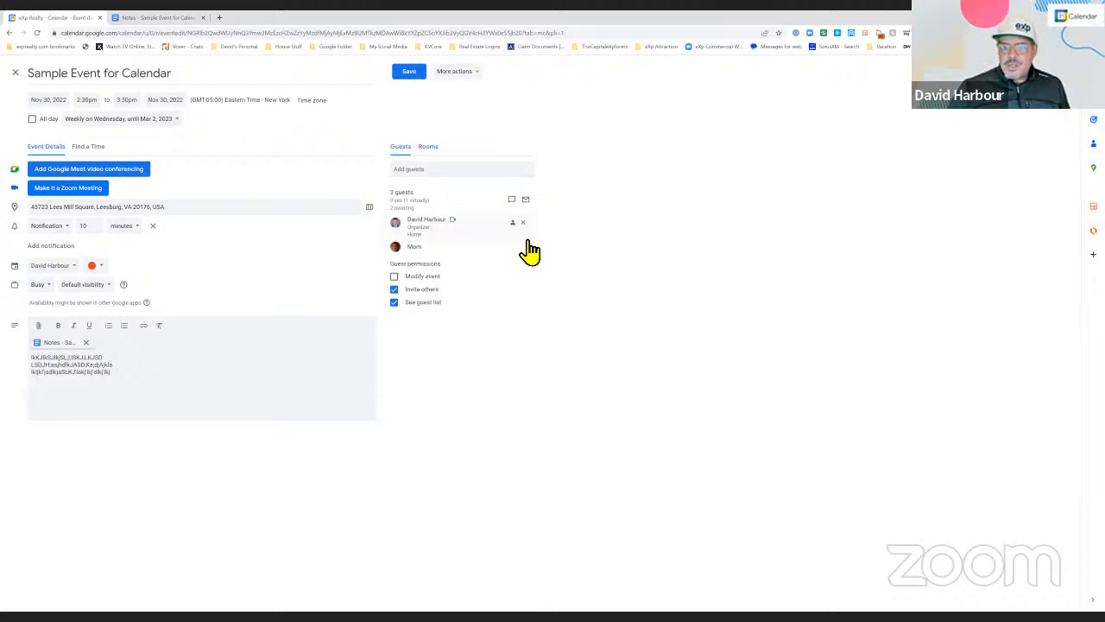
pyautogui.click(524, 250)
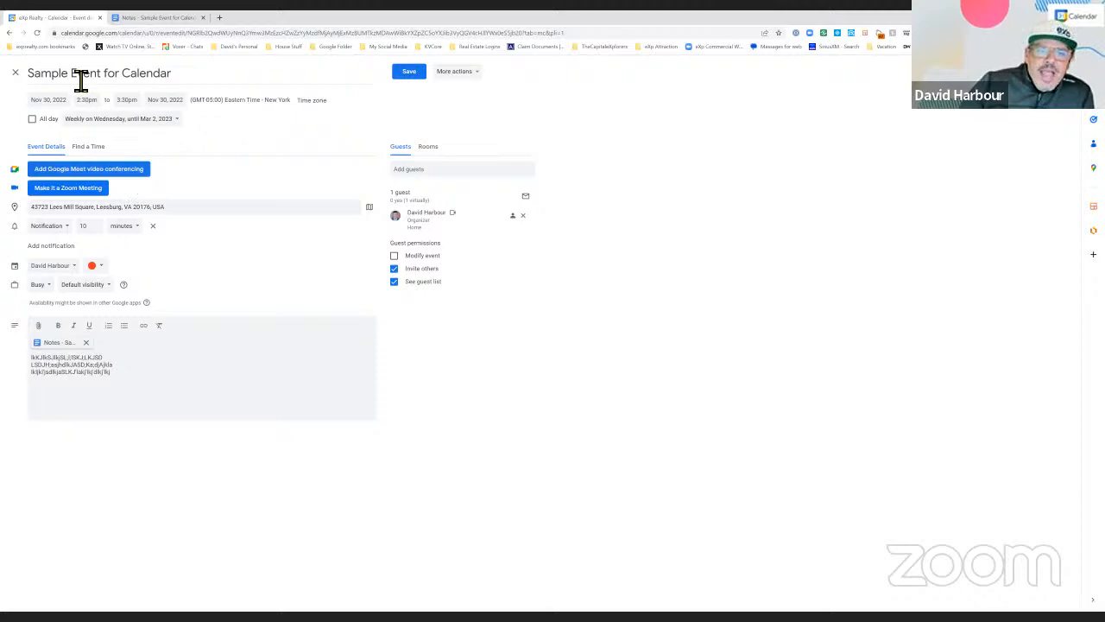
# Step: Rename the event as "Sample Video Event for Calendar" and add Google Meet video conferencing to it
pyautogui.click(107, 86)
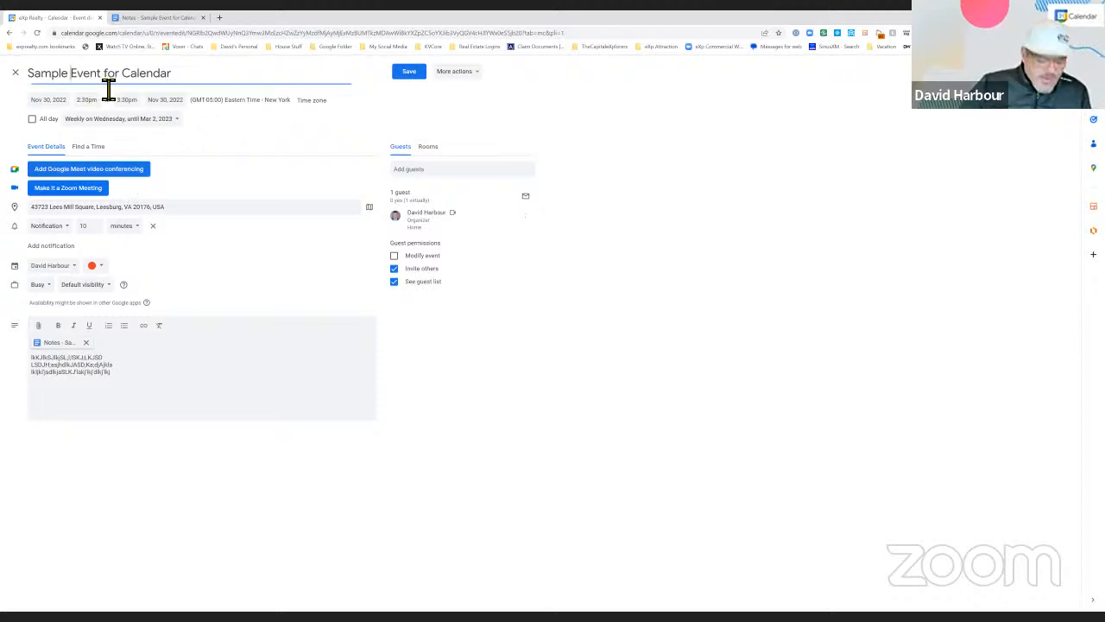
pyautogui.write('Video')
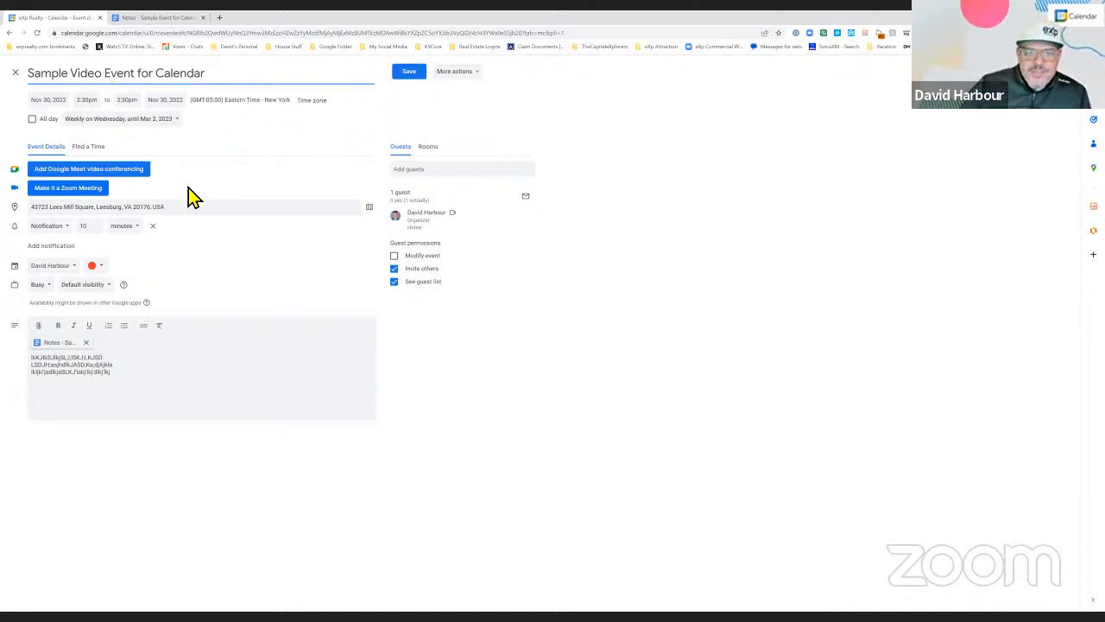
pyautogui.click(71, 170)
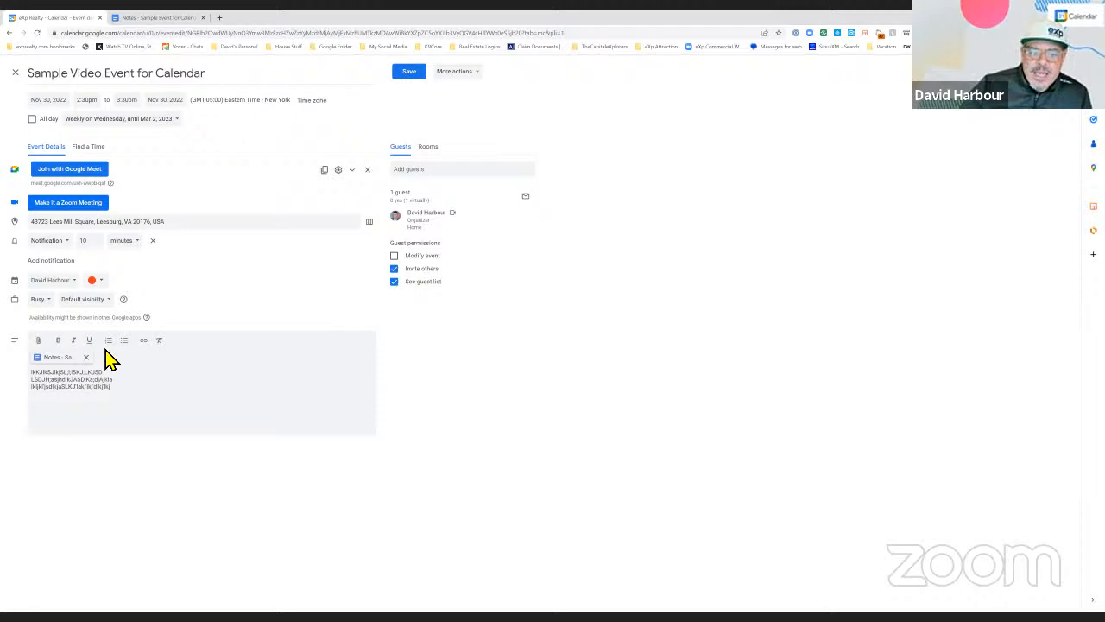
# Step: Sign in to Zoom from the event and make it a Zoom meeting
pyautogui.click(76, 206)
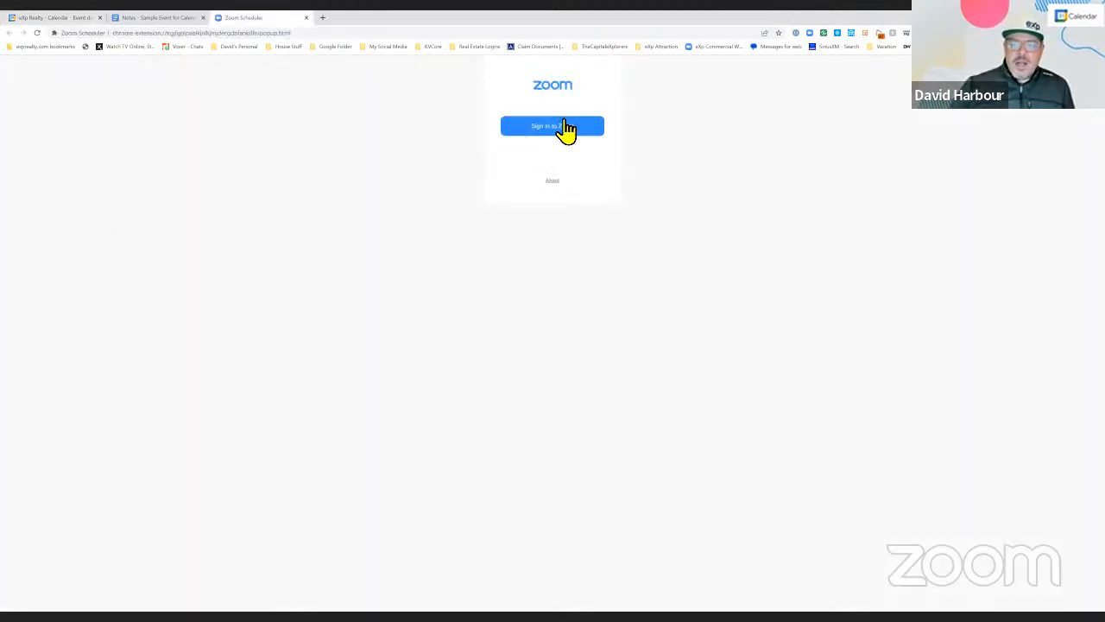
pyautogui.click(546, 127)
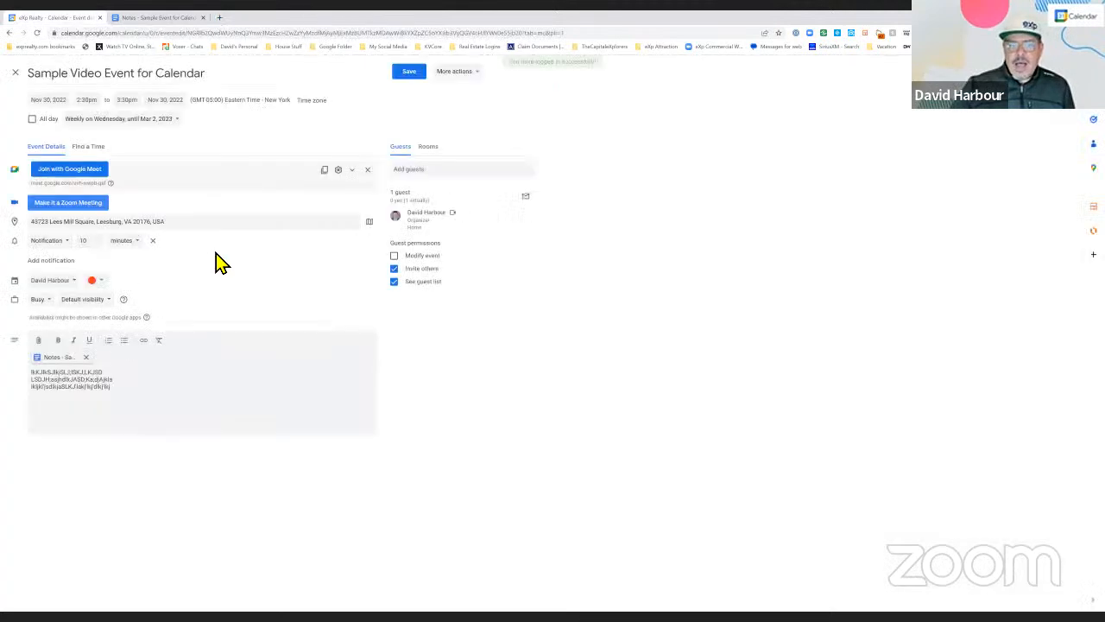
pyautogui.click(68, 211)
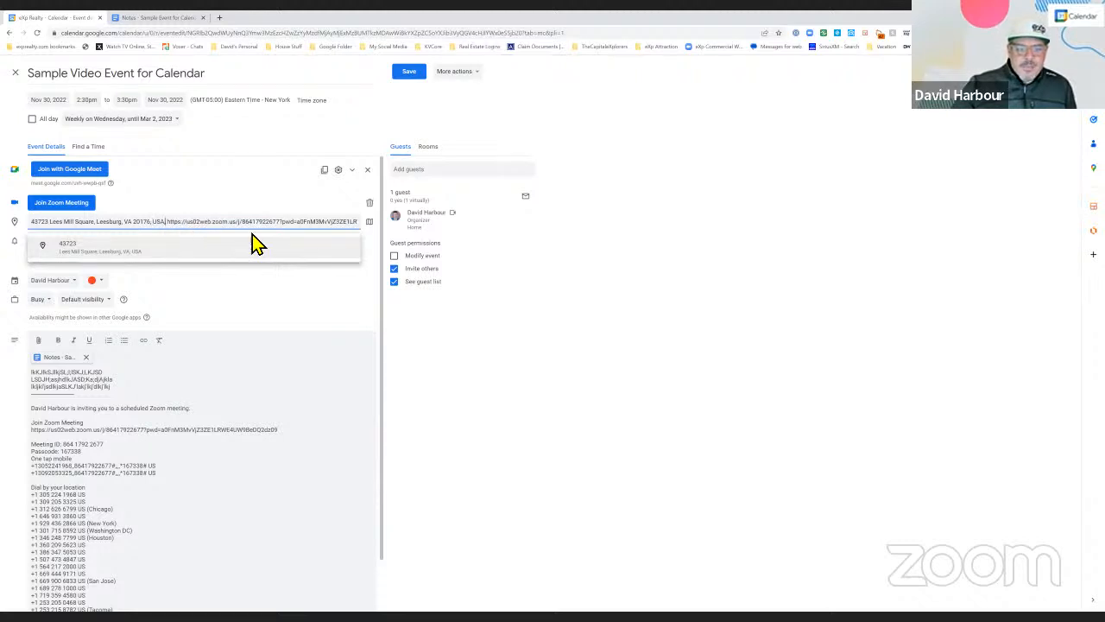
# Step: Delete the street address from the event's location so that it holds only the Zoom meeting link
pyautogui.press('BackSpace')
pyautogui.press('BackSpace')
pyautogui.press('BackSpace')
pyautogui.press('BackSpace')
pyautogui.press('BackSpace')
pyautogui.press('BackSpace')
pyautogui.press('BackSpace')
pyautogui.press('BackSpace')
pyautogui.press('BackSpace')
pyautogui.press('BackSpace')
pyautogui.press('BackSpace')
pyautogui.press('BackSpace')
pyautogui.press('BackSpace')
pyautogui.press('BackSpace')
pyautogui.press('BackSpace')
pyautogui.press('BackSpace')
pyautogui.press('BackSpace')
pyautogui.press('BackSpace')
pyautogui.press('BackSpace')
pyautogui.press('BackSpace')
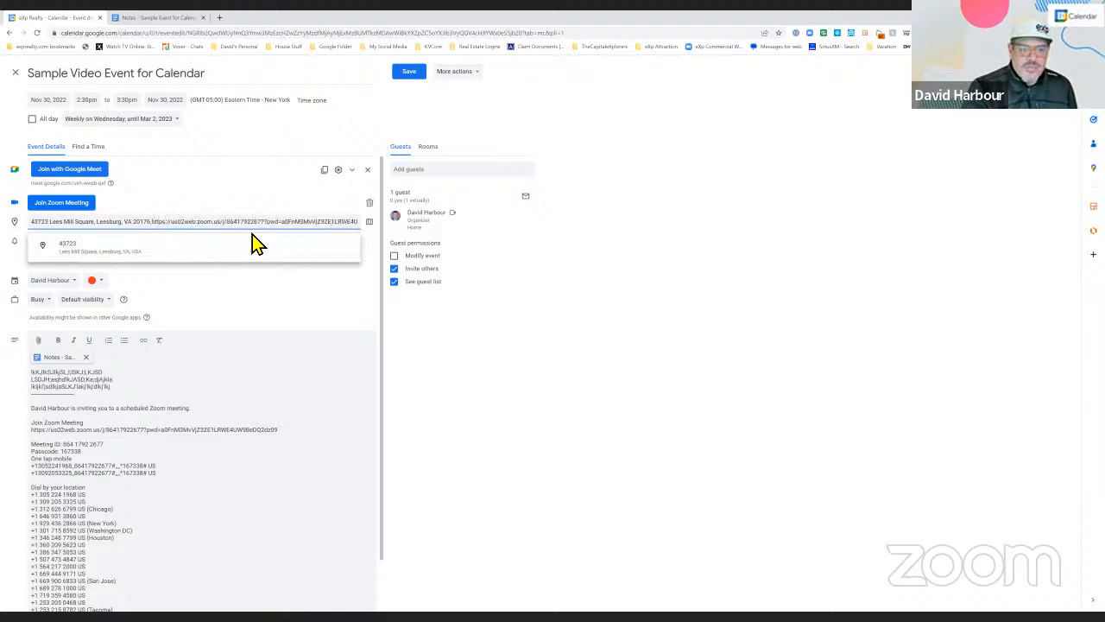
pyautogui.press('BackSpace')
pyautogui.press('BackSpace')
pyautogui.press('BackSpace')
pyautogui.press('BackSpace')
pyautogui.press('BackSpace')
pyautogui.press('BackSpace')
pyautogui.press('BackSpace')
pyautogui.press('BackSpace')
pyautogui.press('BackSpace')
pyautogui.press('BackSpace')
pyautogui.press('BackSpace')
pyautogui.press('BackSpace')
pyautogui.press('BackSpace')
pyautogui.press('BackSpace')
pyautogui.press('BackSpace')
pyautogui.press('BackSpace')
pyautogui.press('BackSpace')
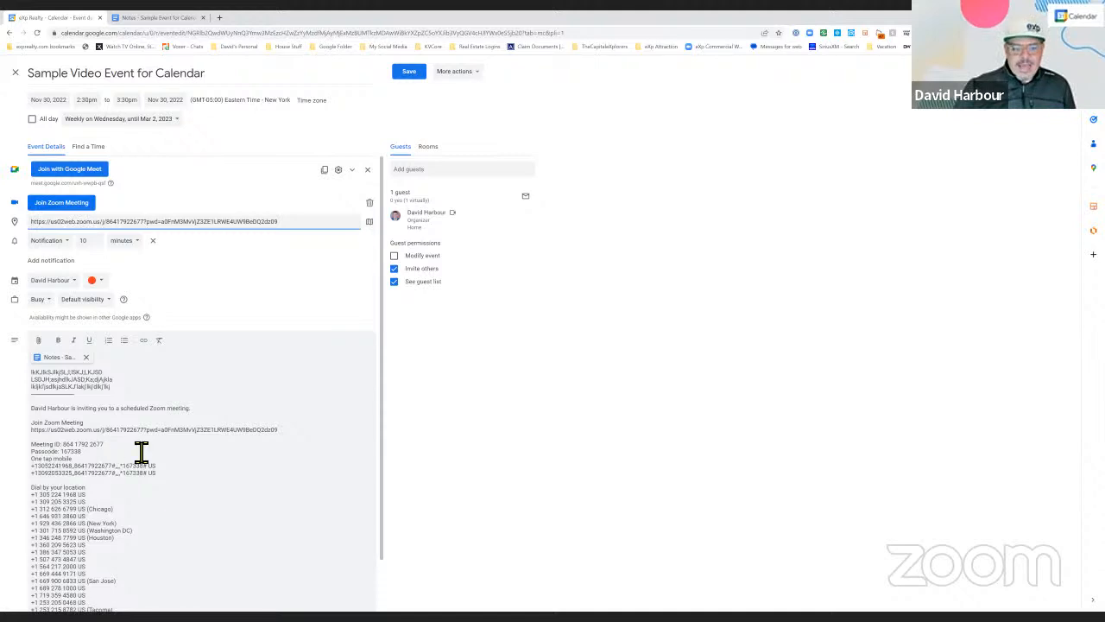
pyautogui.scroll(-1, 140, 459)
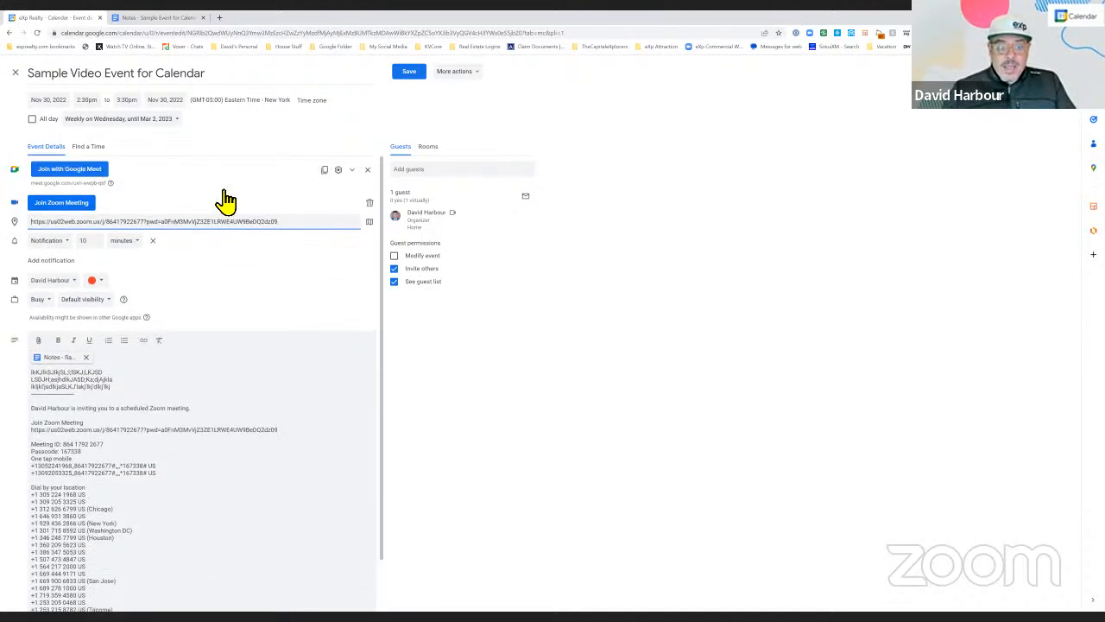
# Step: Review the Google Meet video call options, save them without changes, and check the call's joining details
pyautogui.click(338, 170)
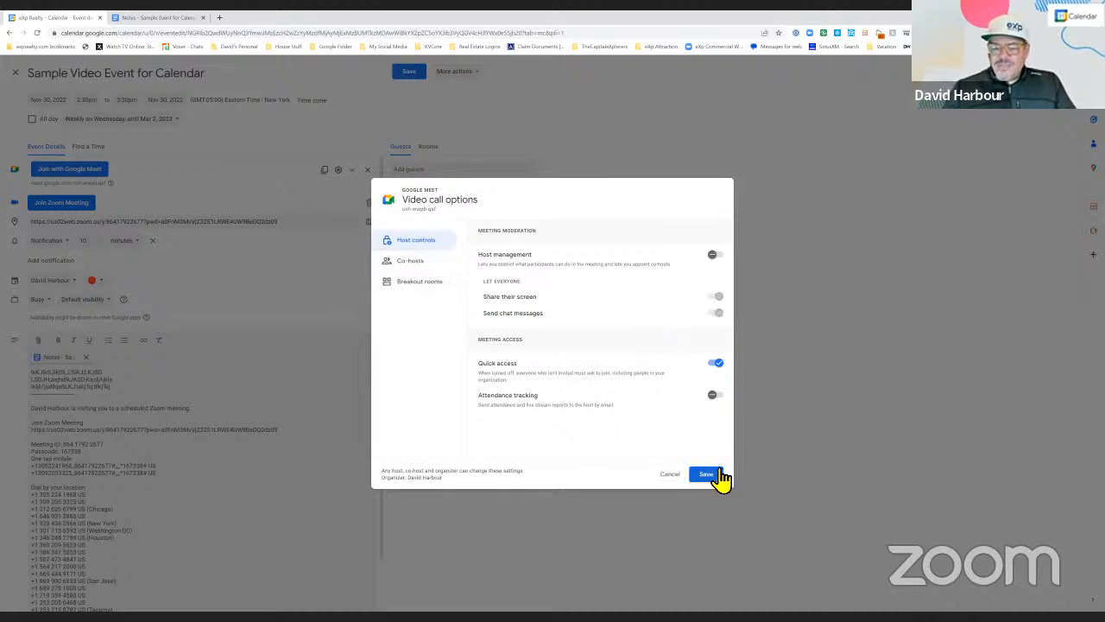
pyautogui.click(720, 476)
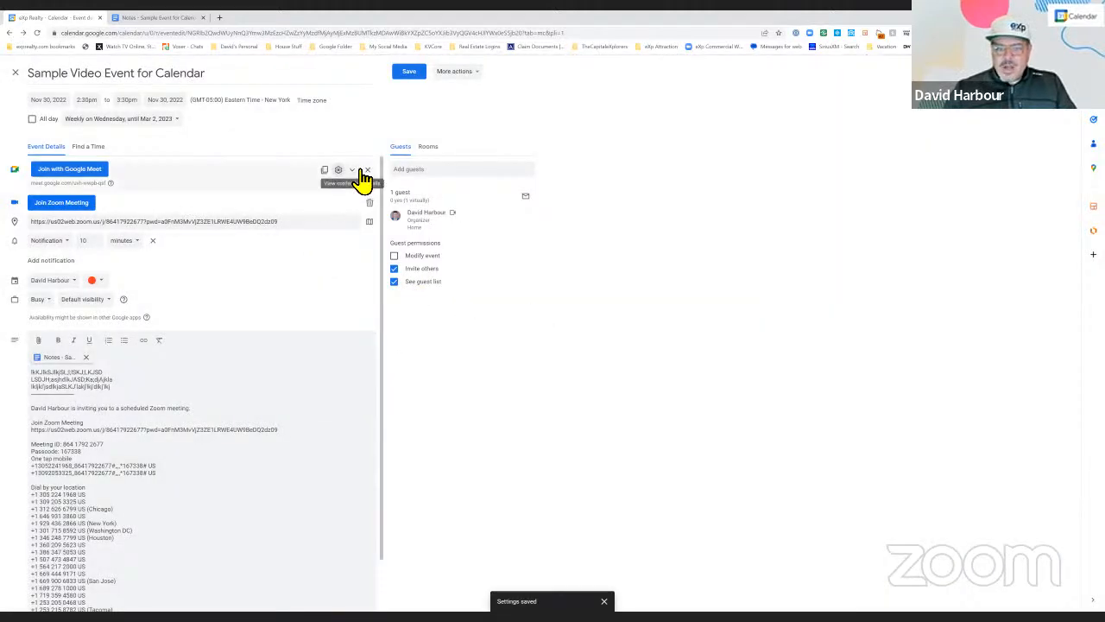
pyautogui.click(359, 171)
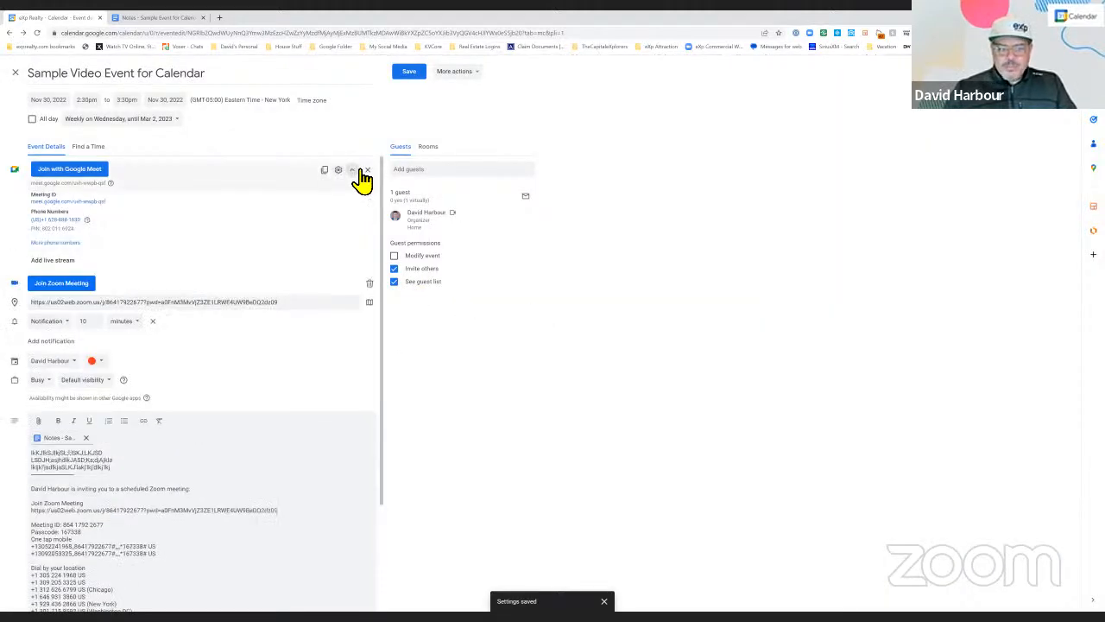
pyautogui.click(358, 170)
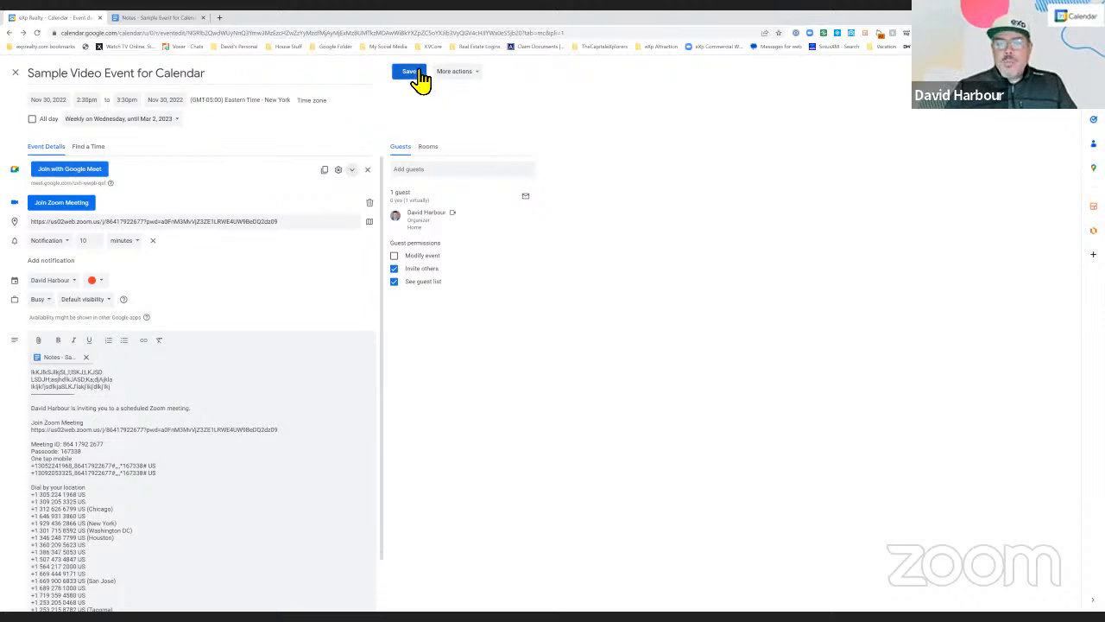
# Step: Check the additional event actions without choosing one, and save the event changes for all events in the series
pyautogui.click(482, 76)
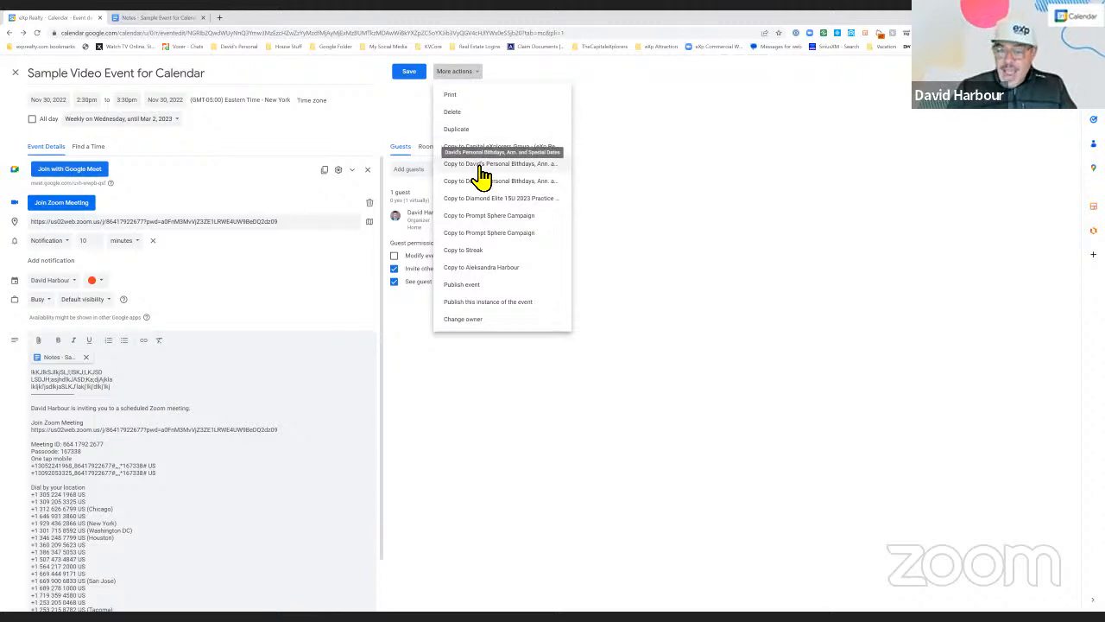
pyautogui.click(455, 73)
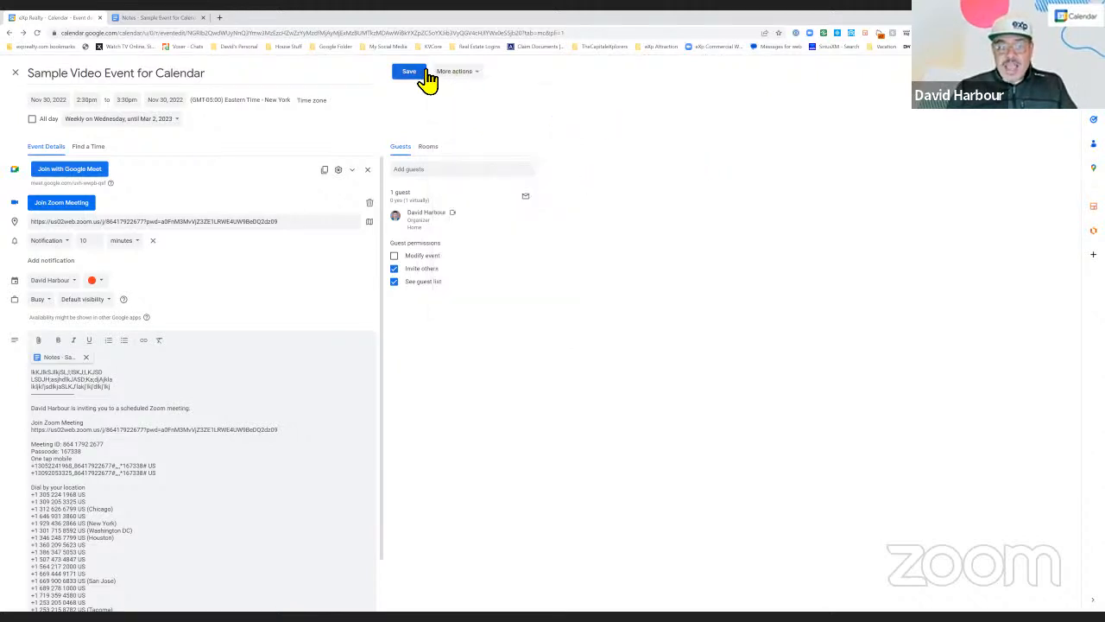
pyautogui.click(420, 71)
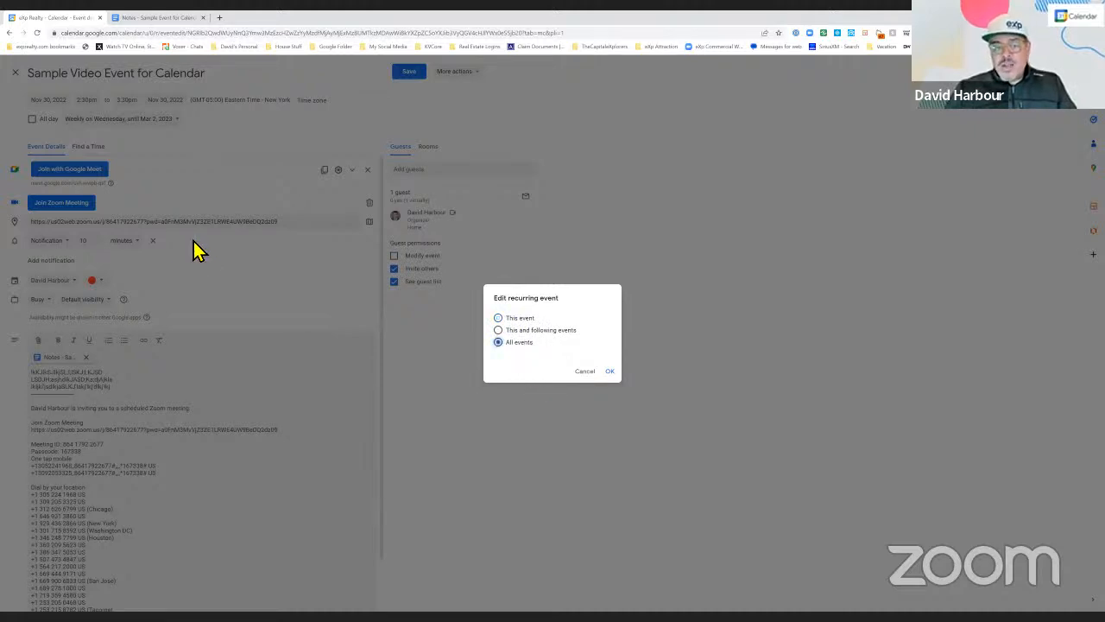
pyautogui.click(610, 372)
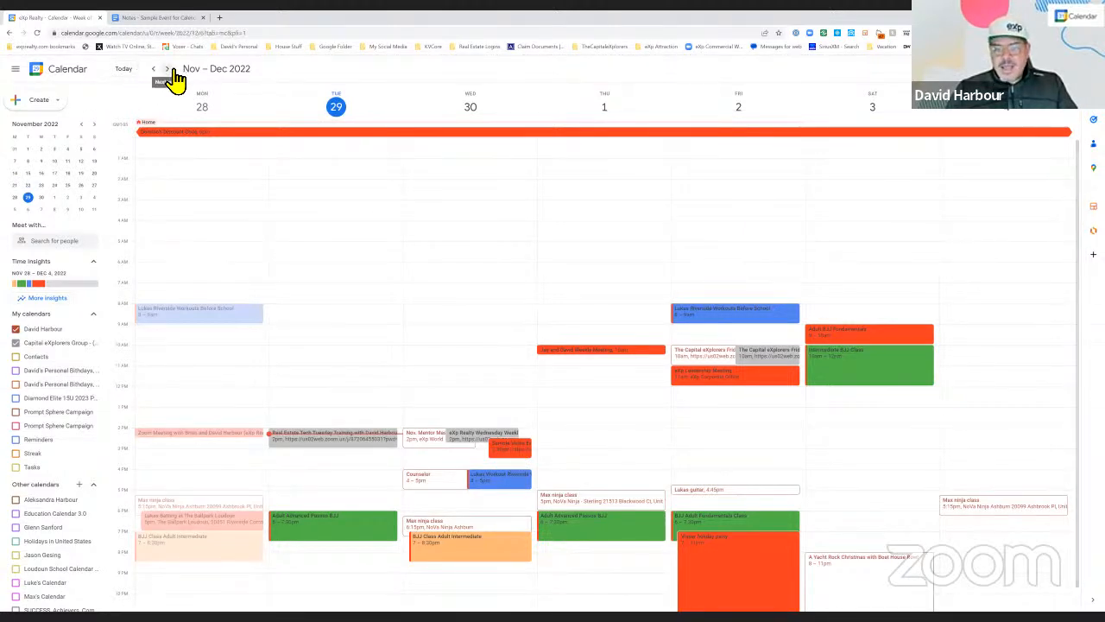
# Step: Check the recurring event in the weeks of December 5 and December 12, 2022, and return to the November 28 week
pyautogui.click(167, 69)
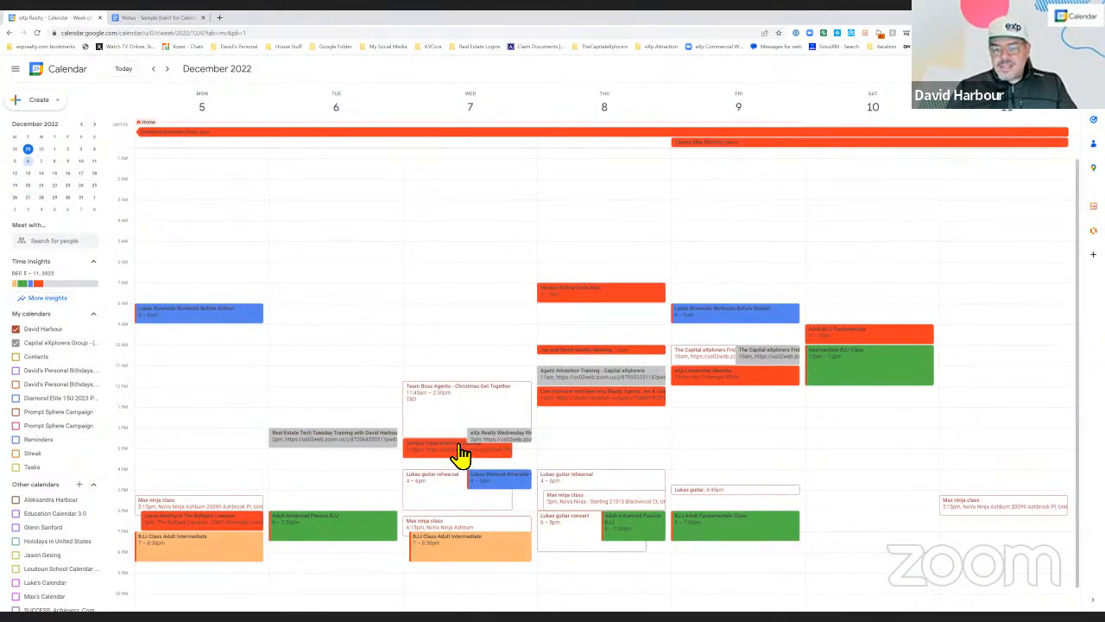
pyautogui.click(175, 74)
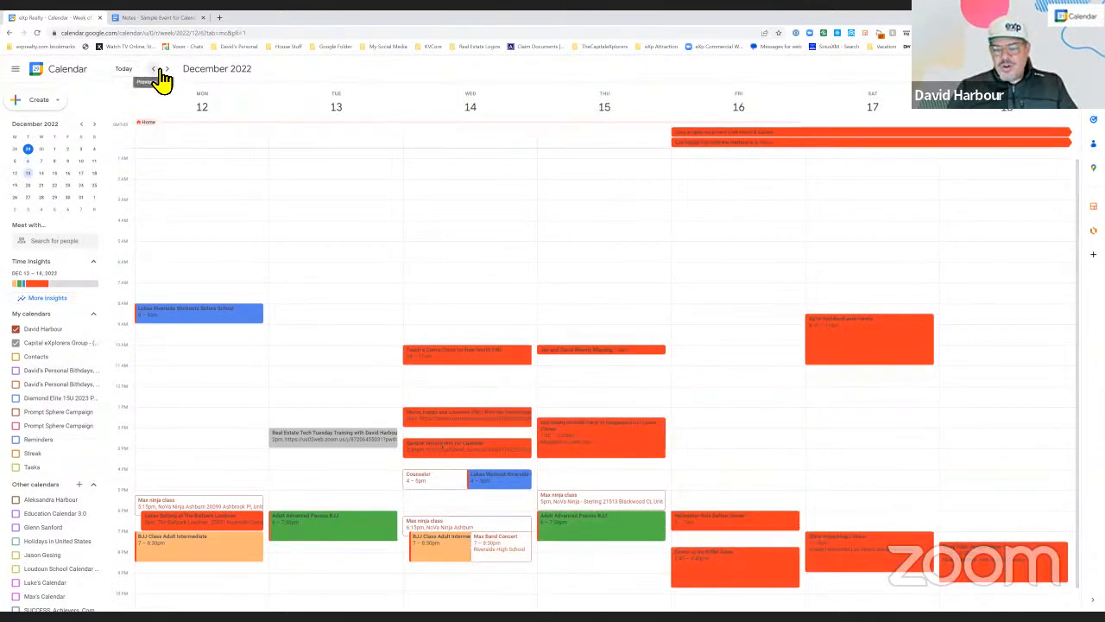
pyautogui.click(157, 72)
pyautogui.click(155, 71)
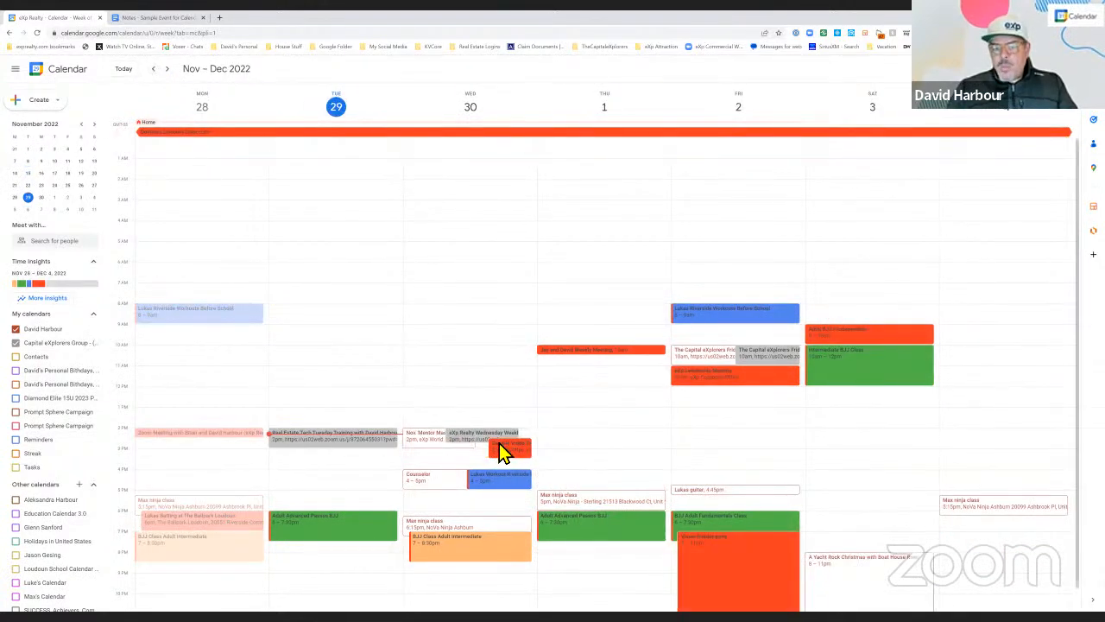
# Step: Reopen the sample video event on November 30 for editing and add the first suggested contact as a guest
pyautogui.click(499, 443)
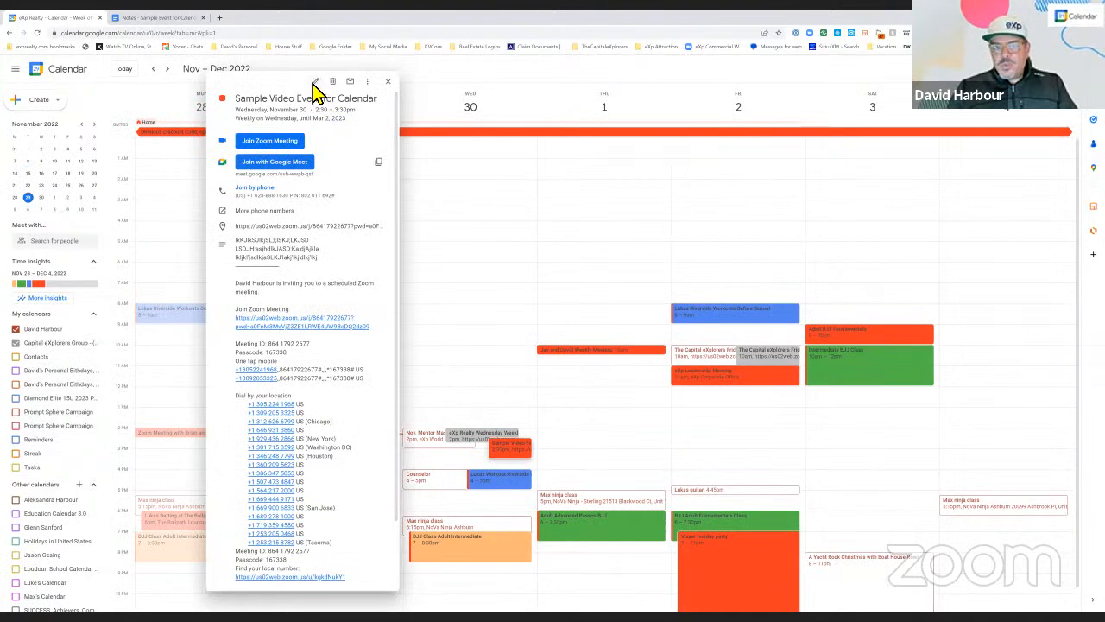
pyautogui.click(315, 82)
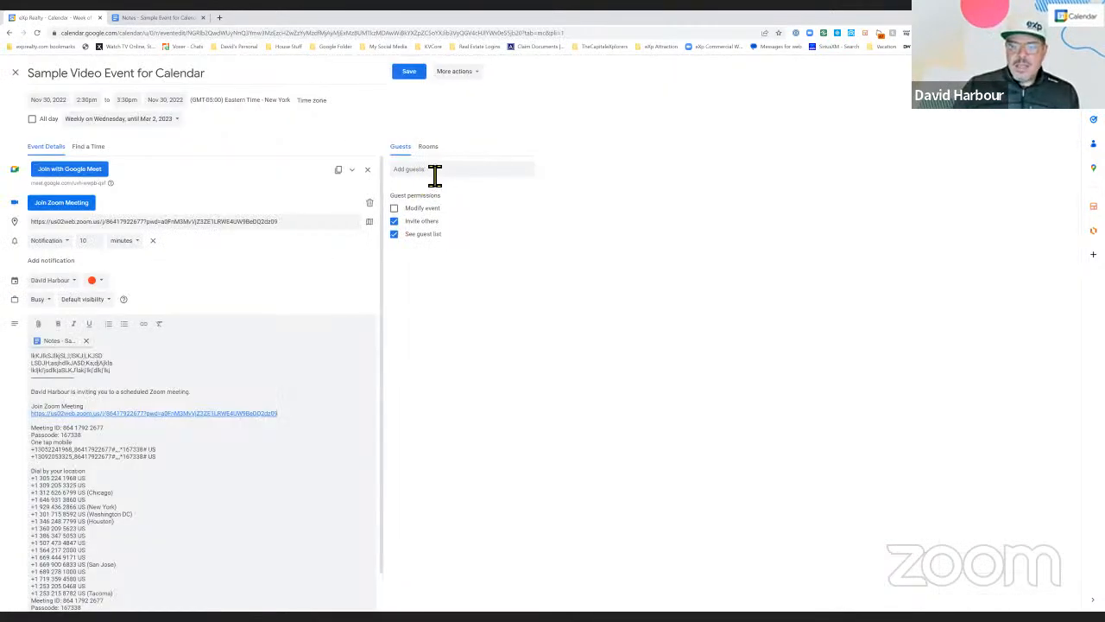
pyautogui.click(424, 178)
pyautogui.click(438, 191)
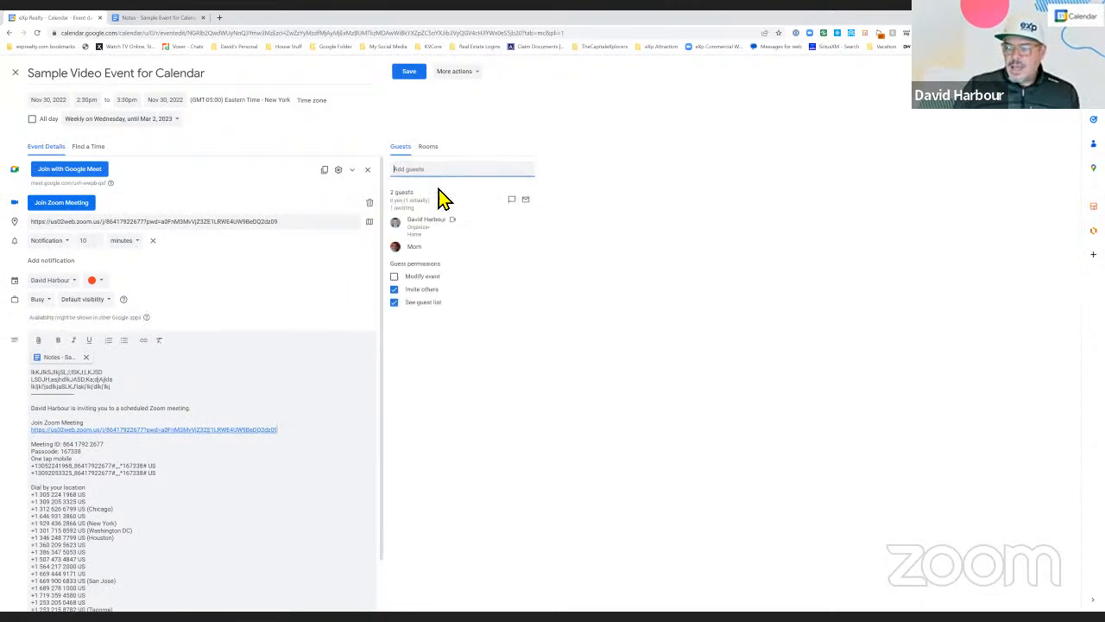
# Step: Remove the newly added guest from the sample video event and save the edit for this event only
pyautogui.click(404, 73)
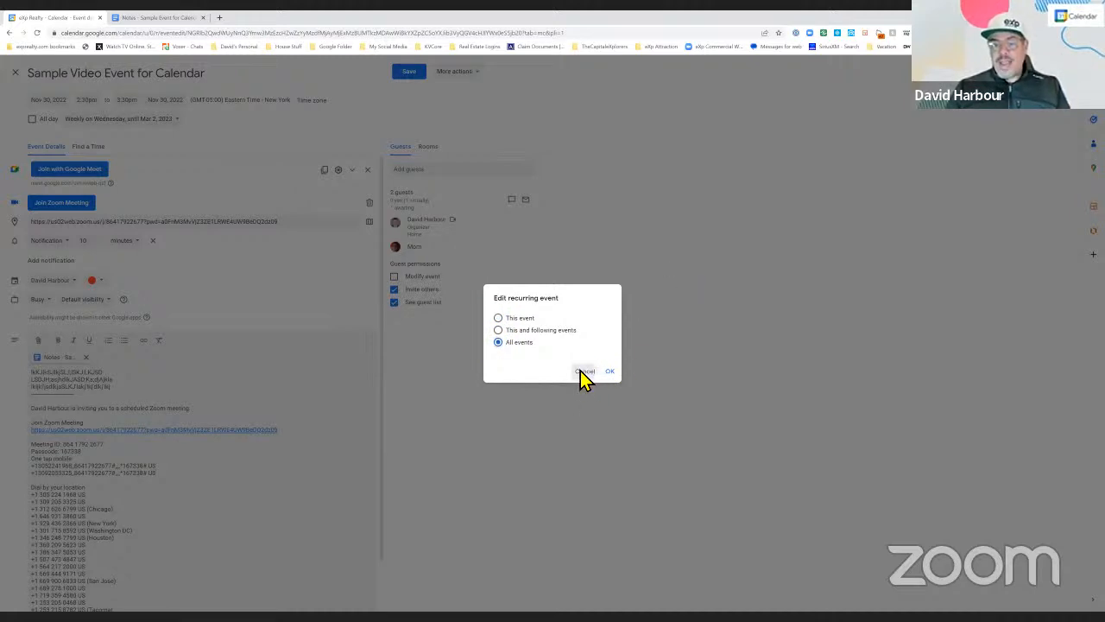
pyautogui.click(585, 371)
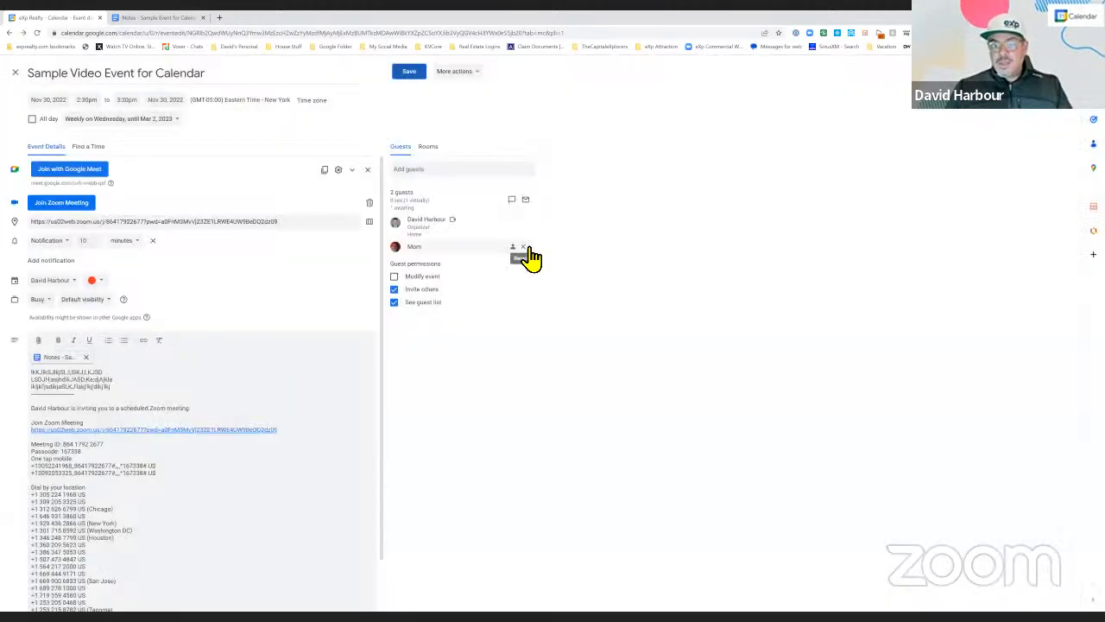
pyautogui.click(407, 72)
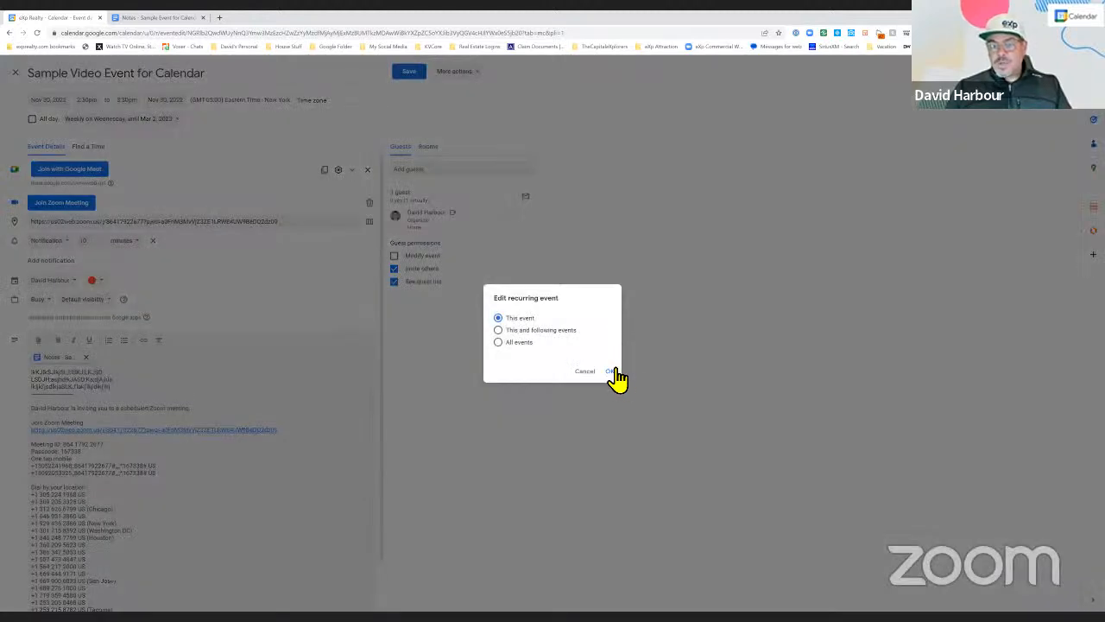
pyautogui.click(612, 371)
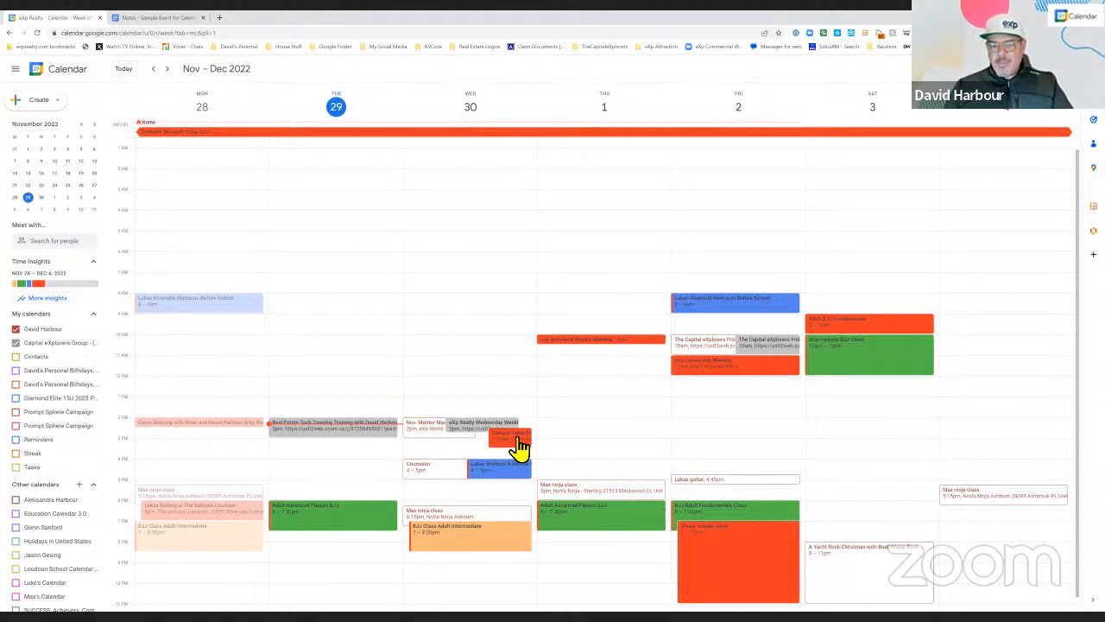
# Step: Move the sample video event on November 30 to start at 3pm, applying the change to all events
pyautogui.moveTo(516, 447)
pyautogui.mouseDown()
pyautogui.moveTo(520, 459)
pyautogui.moveTo(511, 453)
pyautogui.mouseUp()
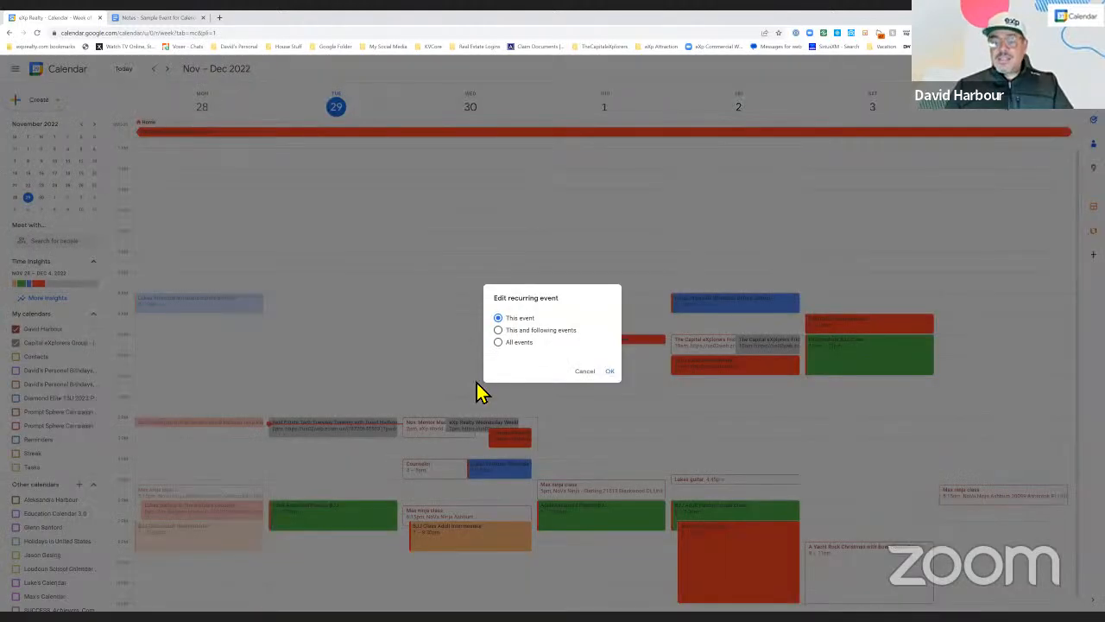
pyautogui.click(505, 343)
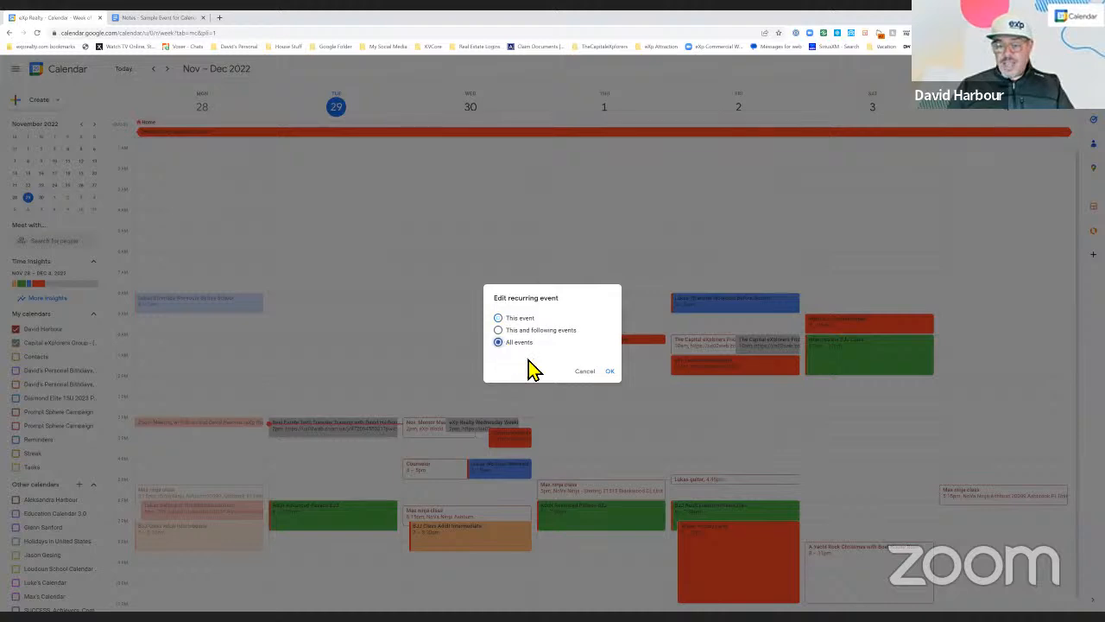
pyautogui.click(611, 371)
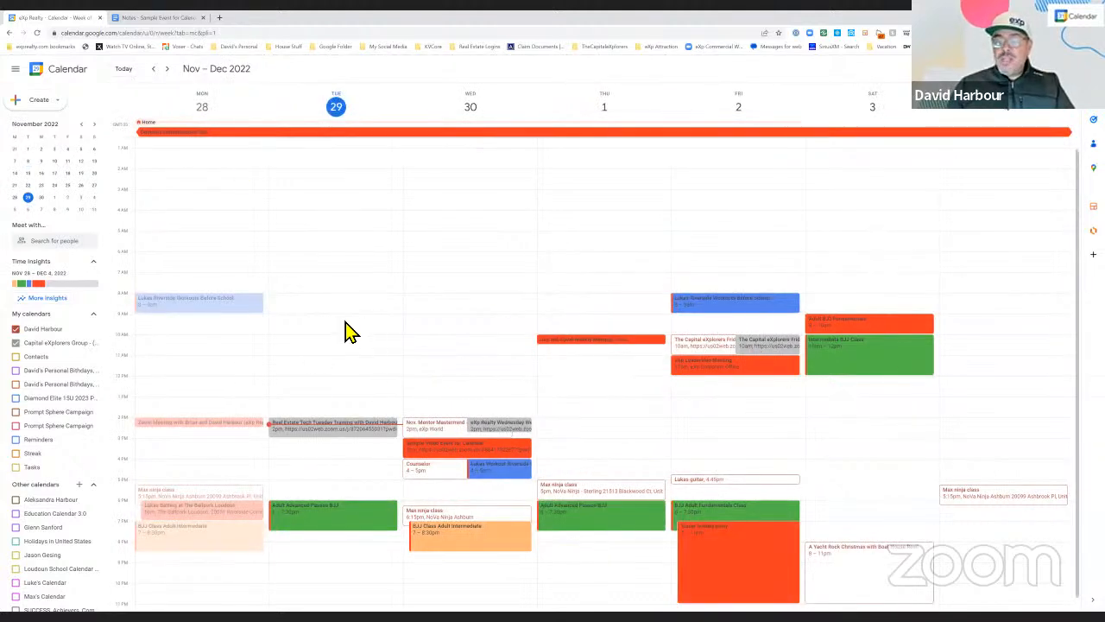
# Step: Try to move the sample video event from Wednesday to Thursday, December 1, and cancel the recurring event change
pyautogui.moveTo(442, 444); pyautogui.dragTo(627, 399)
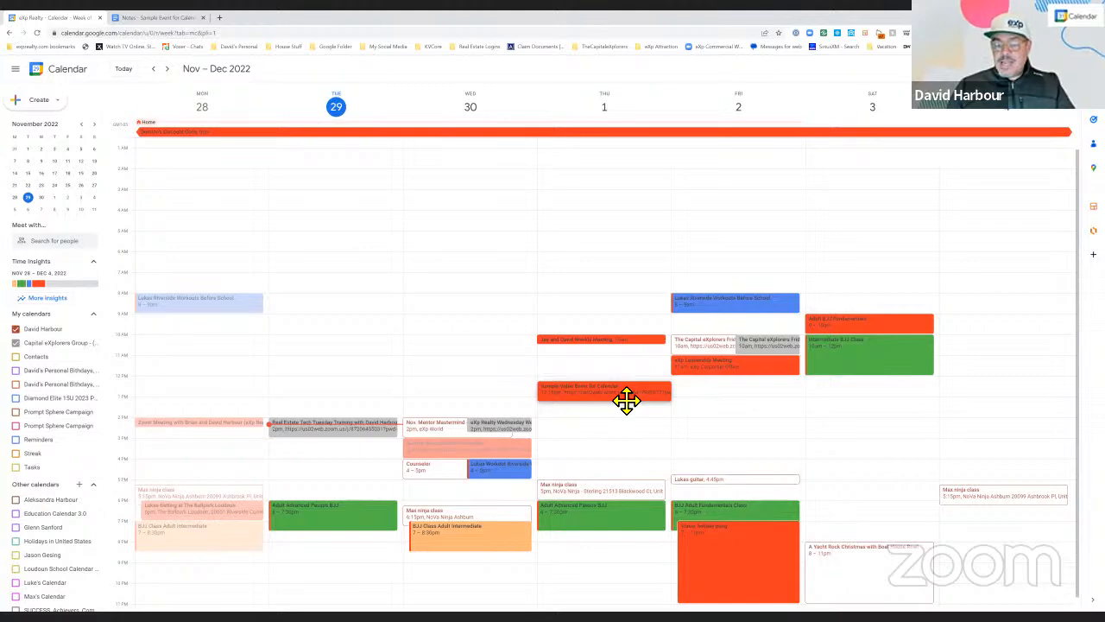
pyautogui.moveTo(626, 400); pyautogui.dragTo(641, 449)
pyautogui.moveTo(633, 370); pyautogui.dragTo(635, 401)
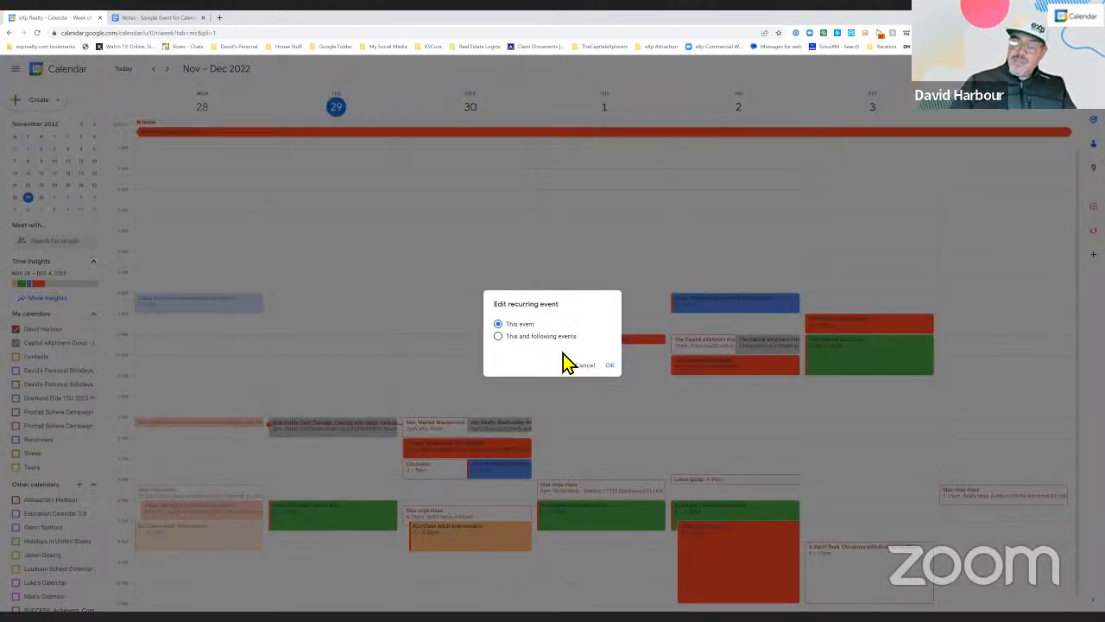
pyautogui.click(583, 366)
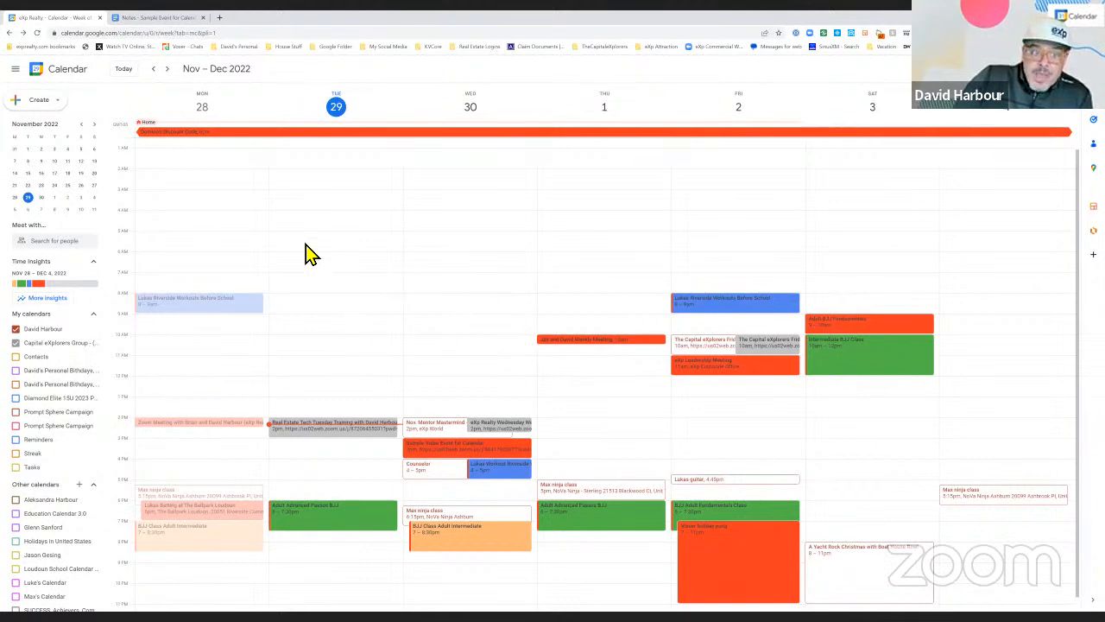
# Step: Check the fields available for creating a new task, and close the form without saving
pyautogui.click(64, 111)
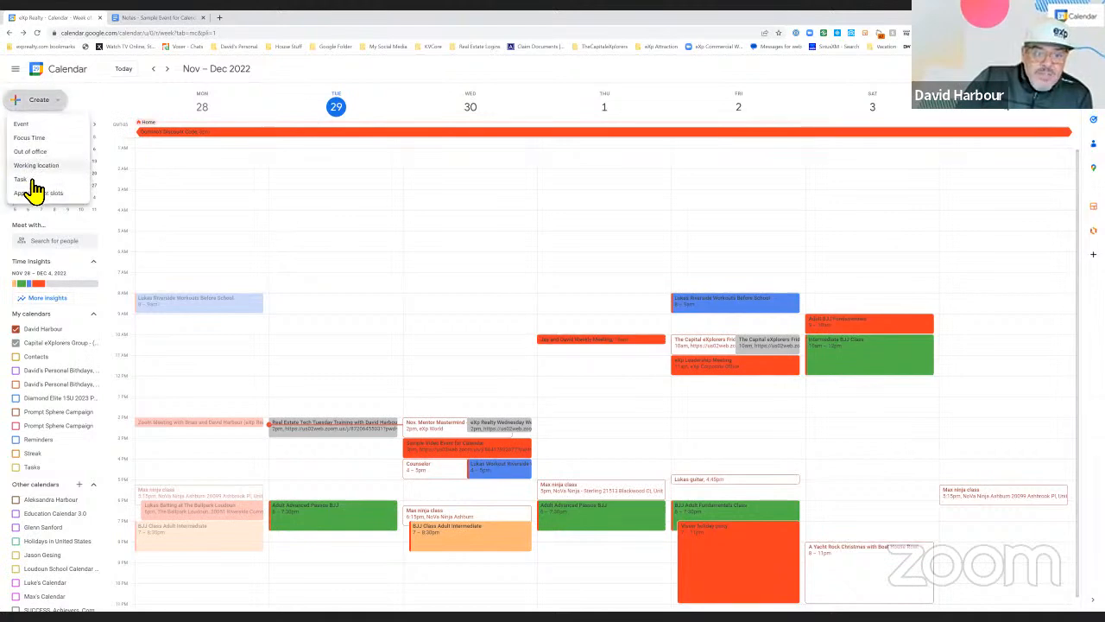
pyautogui.click(33, 181)
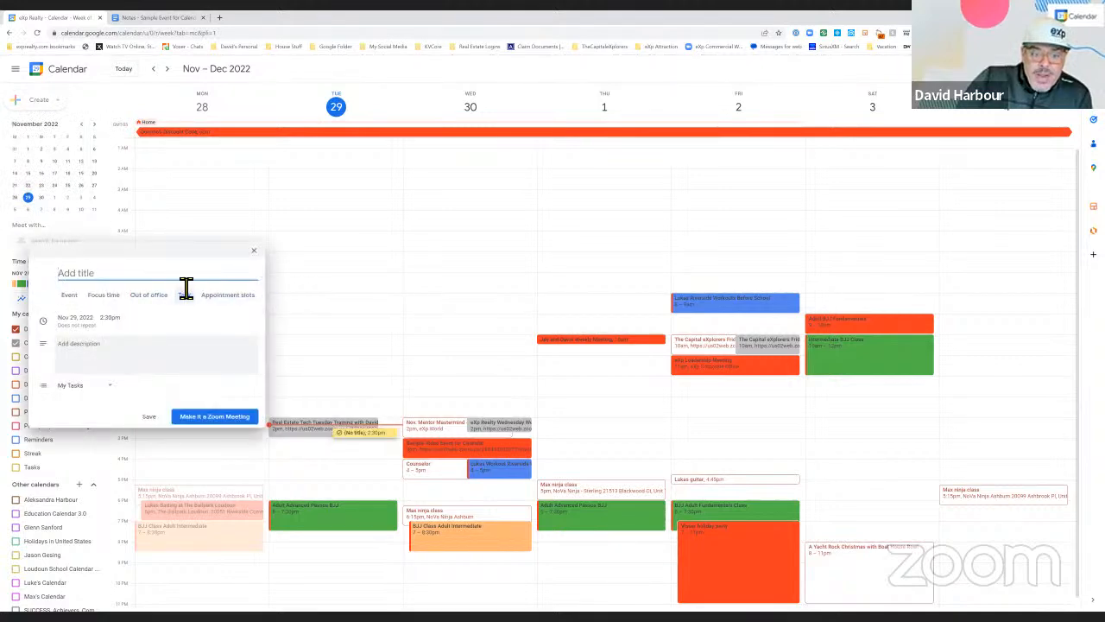
pyautogui.click(257, 254)
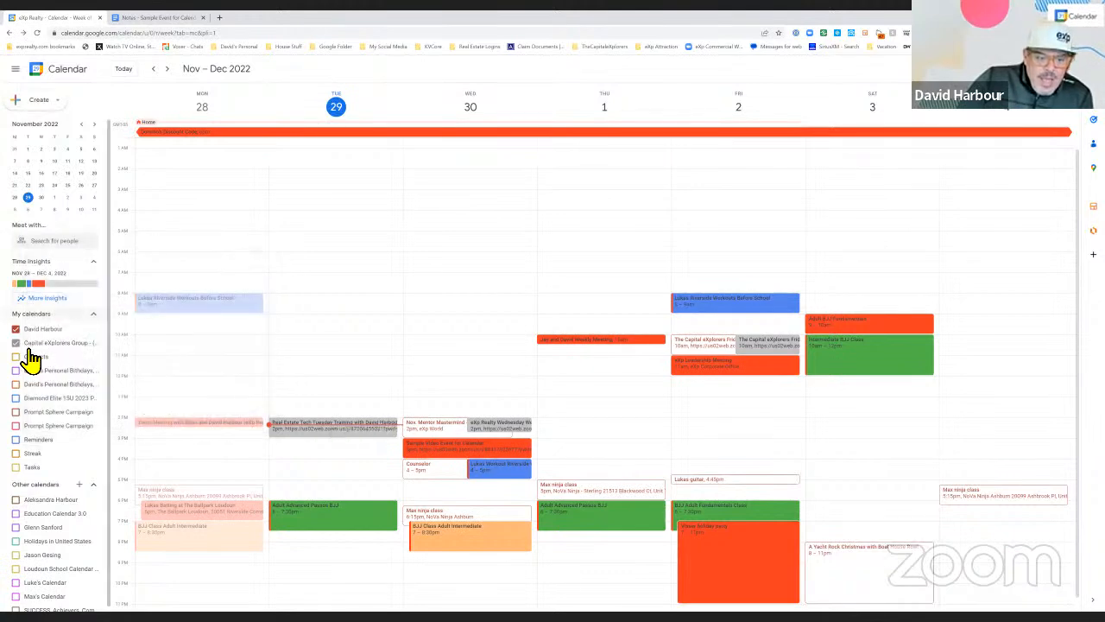
# Step: Show the Tasks calendar and review the November 29 "Tasks for the Day" details and editing form without changing them
pyautogui.click(22, 467)
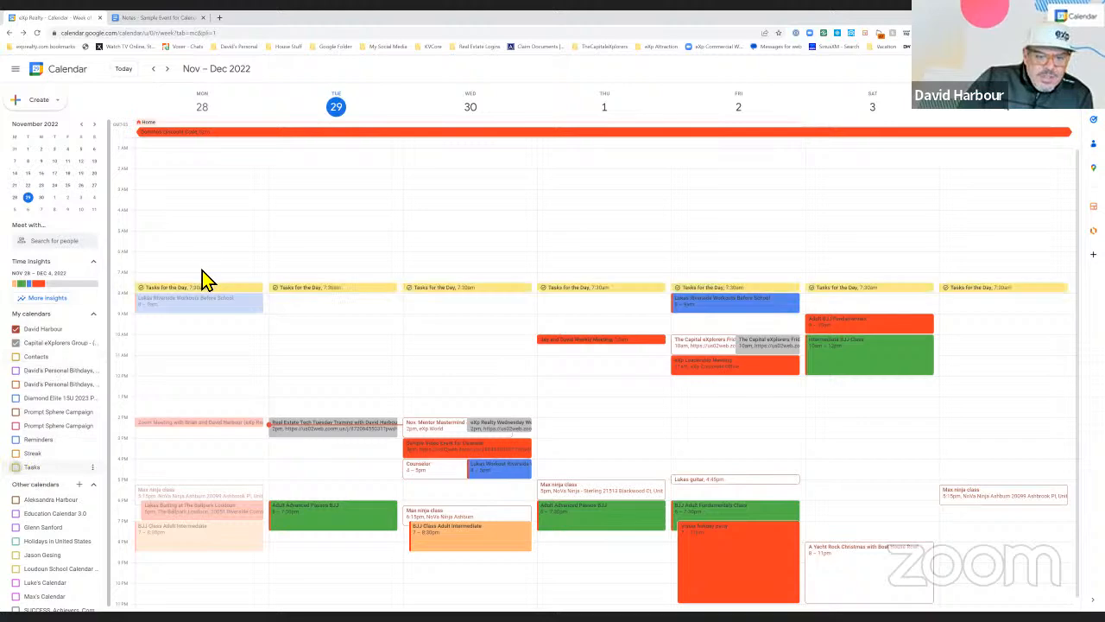
pyautogui.click(319, 288)
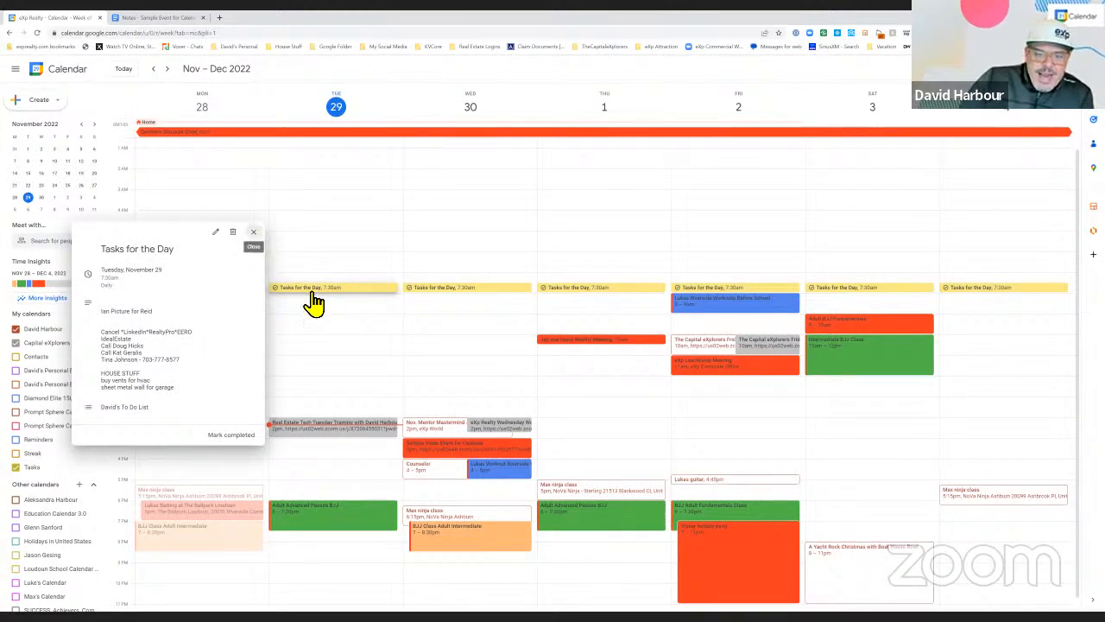
pyautogui.press('Escape')
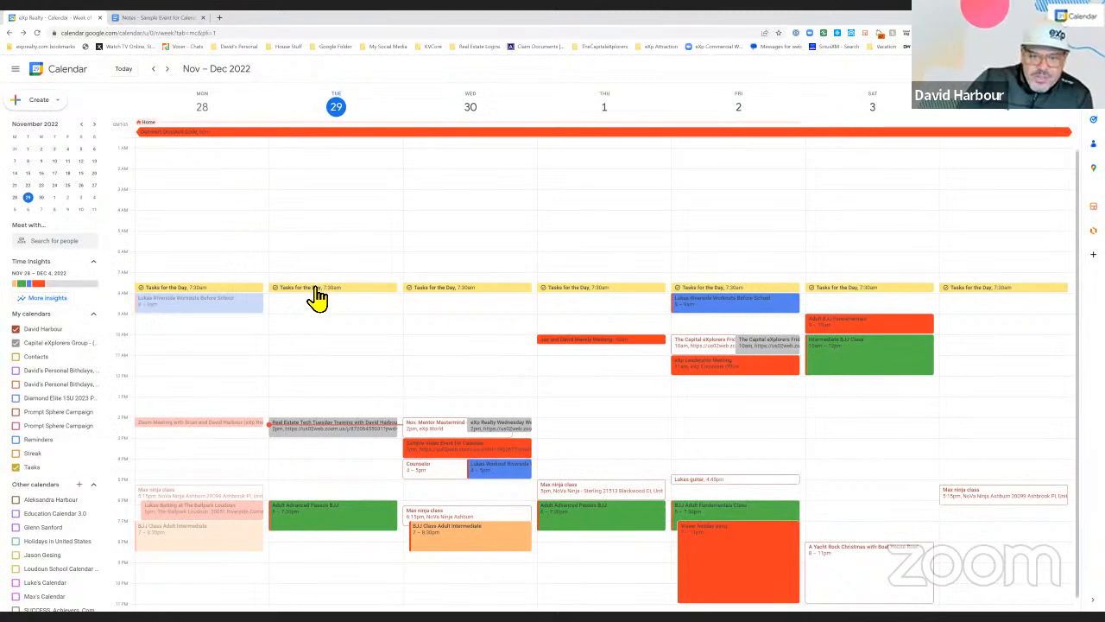
pyautogui.click(311, 288)
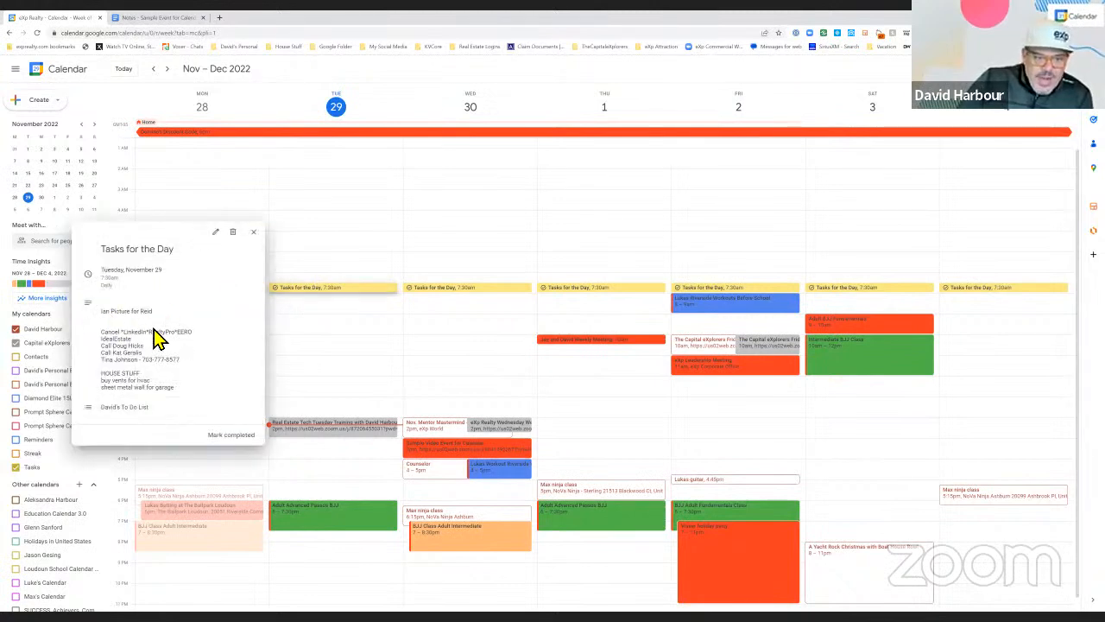
pyautogui.click(215, 231)
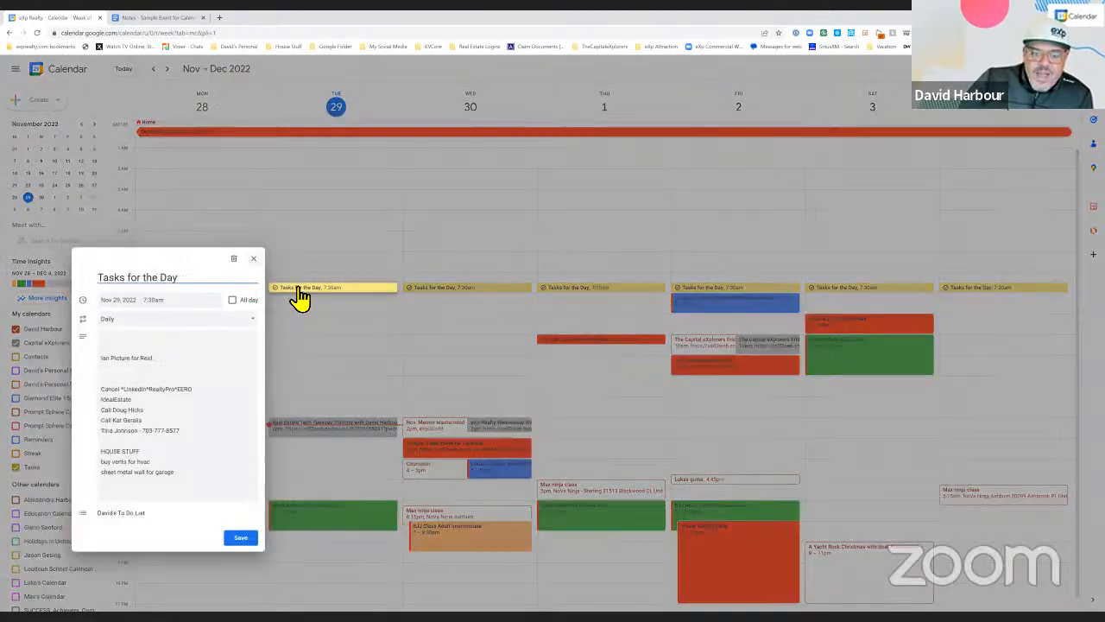
pyautogui.click(458, 288)
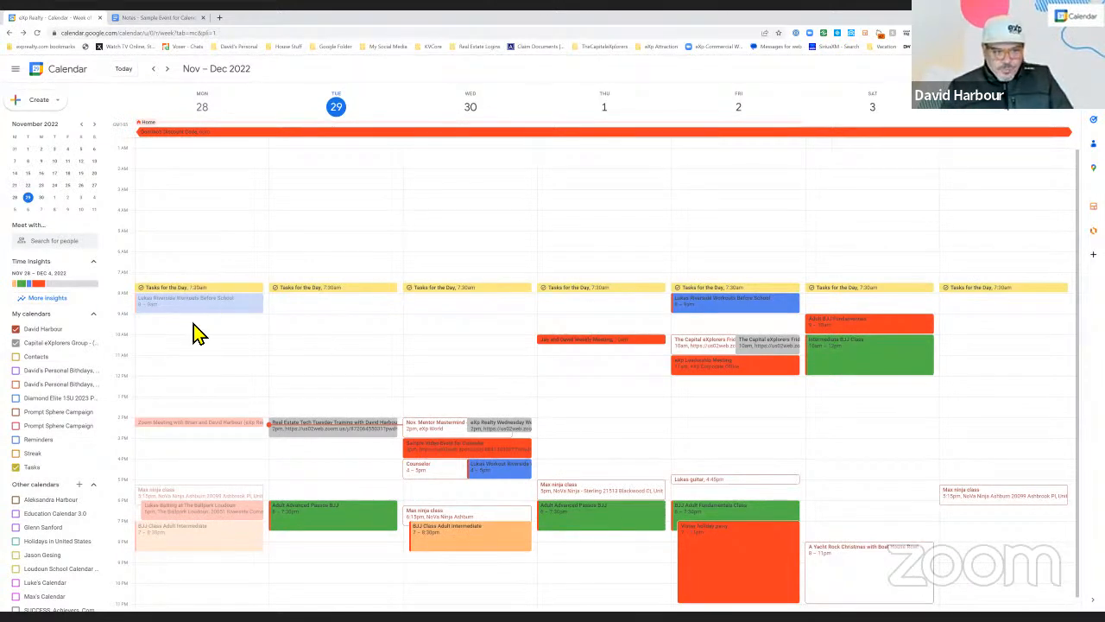
# Step: Open the settings and sharing page for the primary personal calendar
pyautogui.scroll(-1, 76, 411)
pyautogui.scroll(-1, 76, 417)
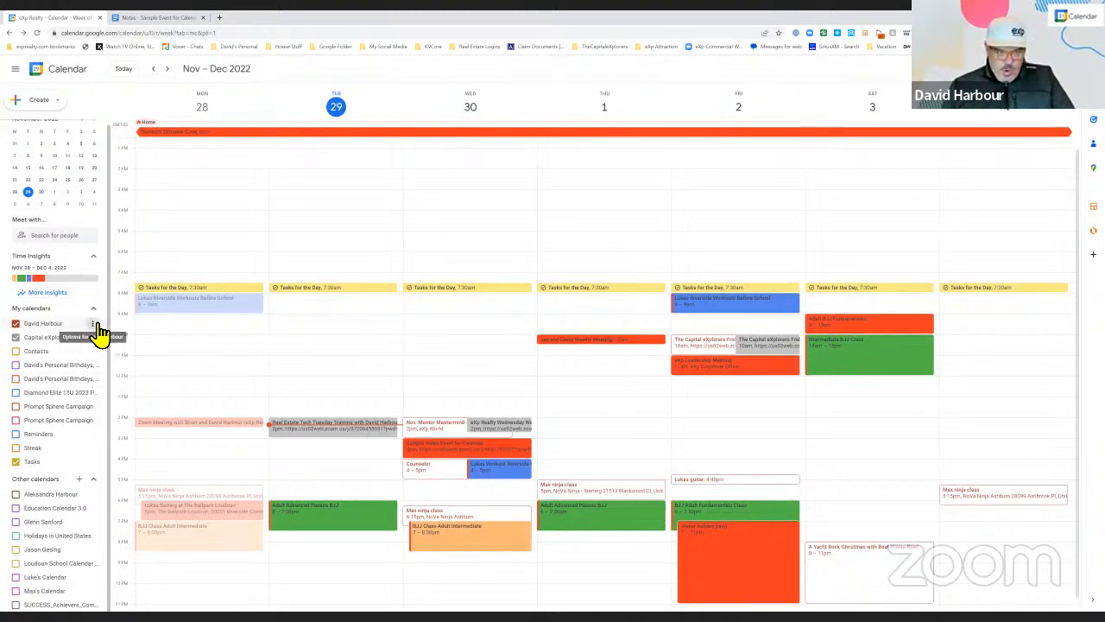
pyautogui.click(98, 328)
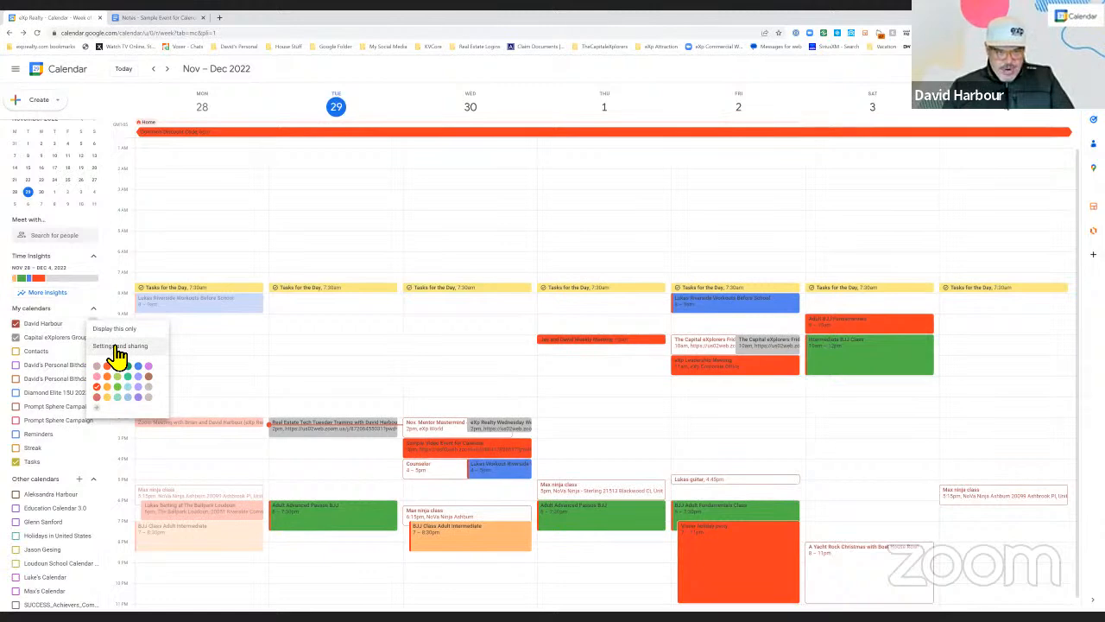
pyautogui.click(116, 349)
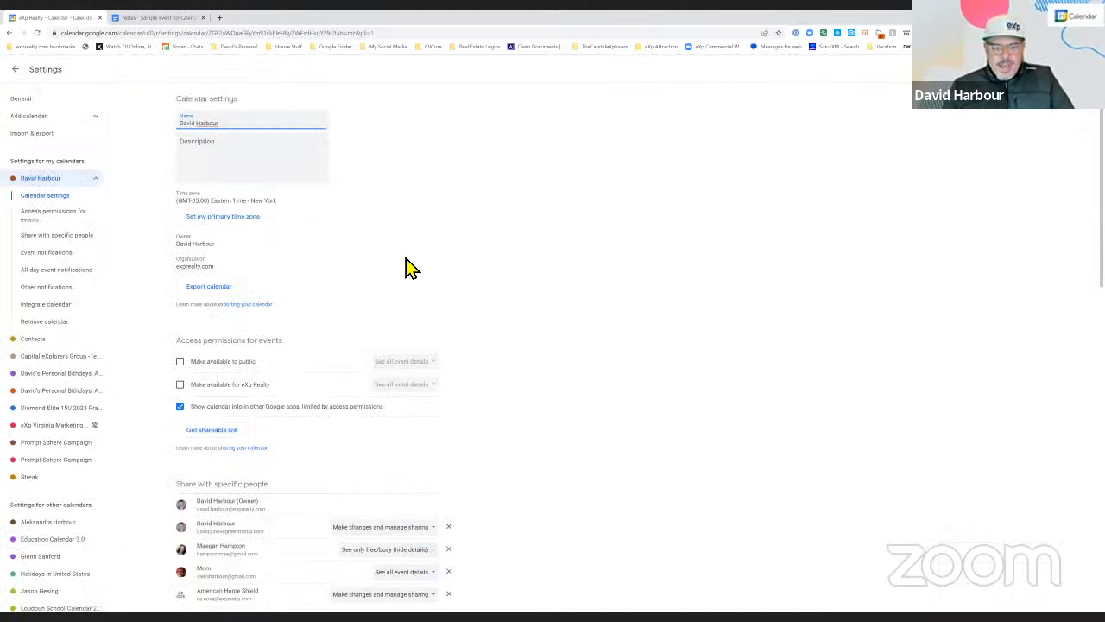
# Step: Stop sharing the calendar with the person limited to free/busy access and with American Home Shield
pyautogui.scroll(-5, 406, 268)
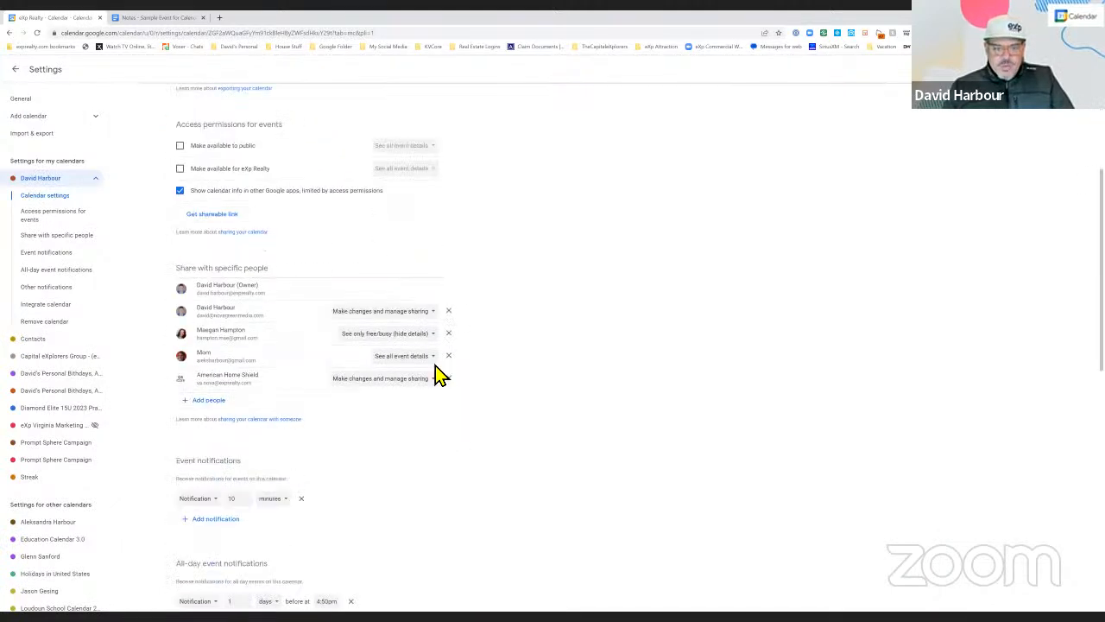
pyautogui.click(449, 333)
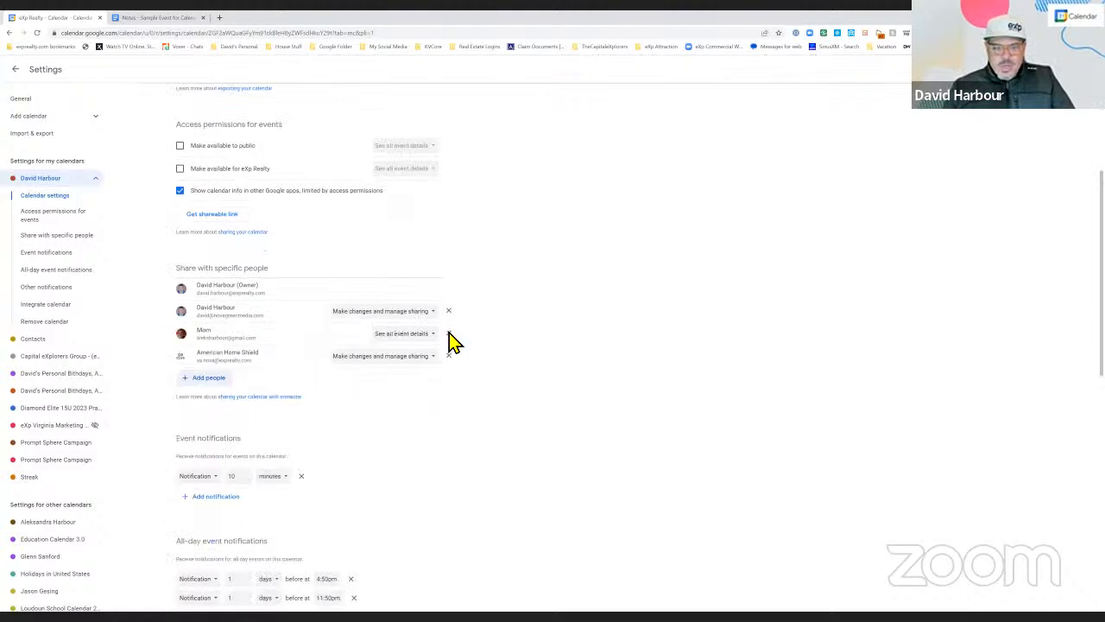
pyautogui.click(448, 357)
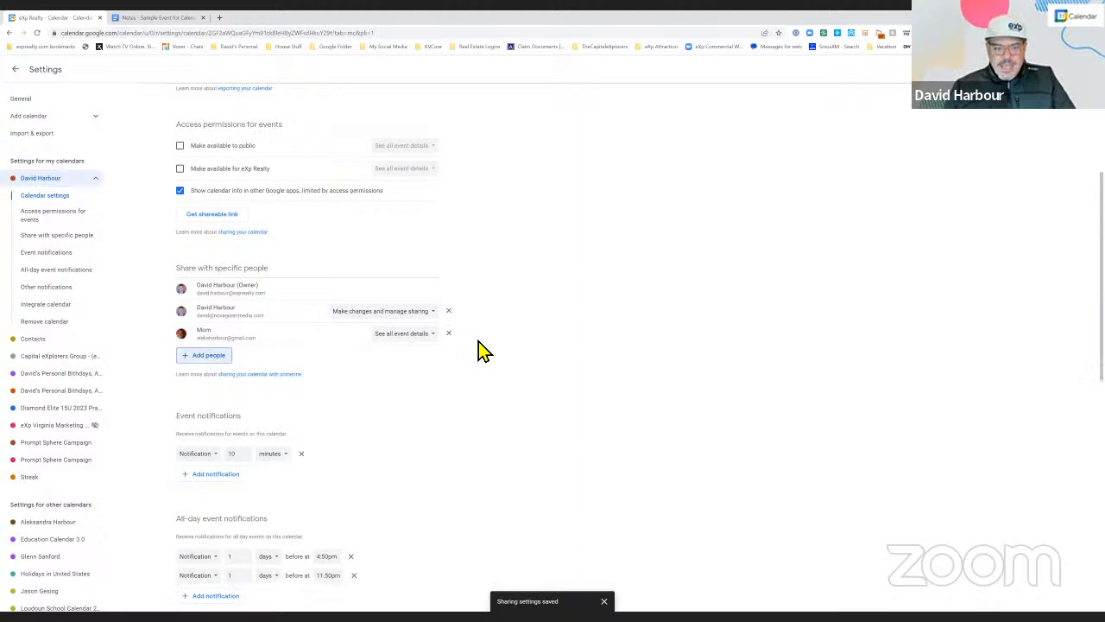
# Step: Review the calendar's event, all-day and other notification settings, its integration addresses and the removal option
pyautogui.scroll(-3, 482, 350)
pyautogui.scroll(-2, 481, 350)
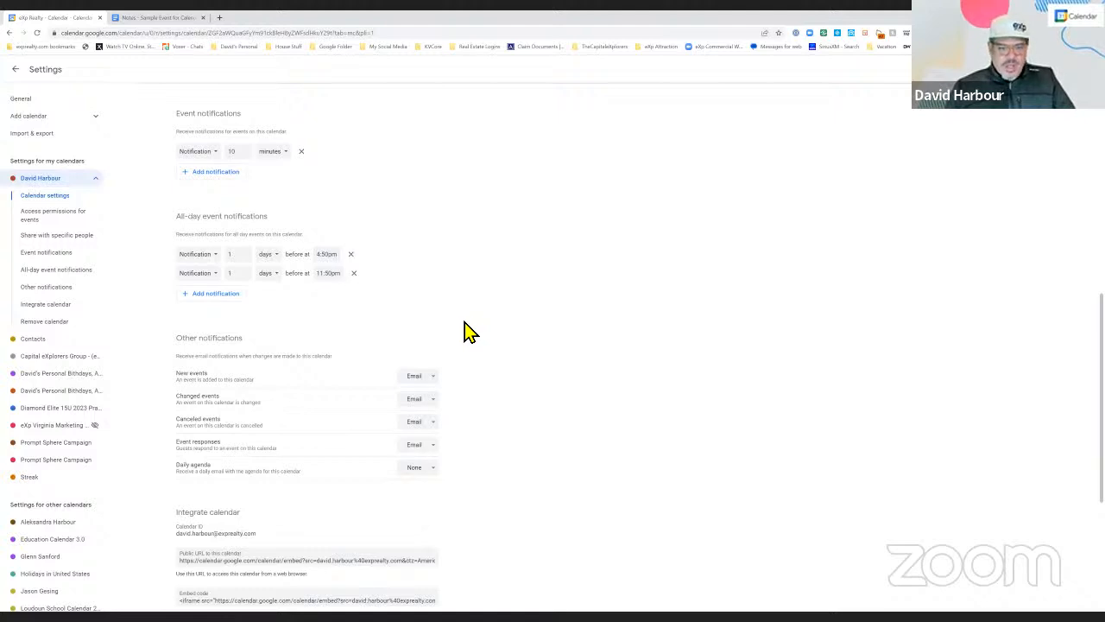
pyautogui.scroll(-2, 464, 324)
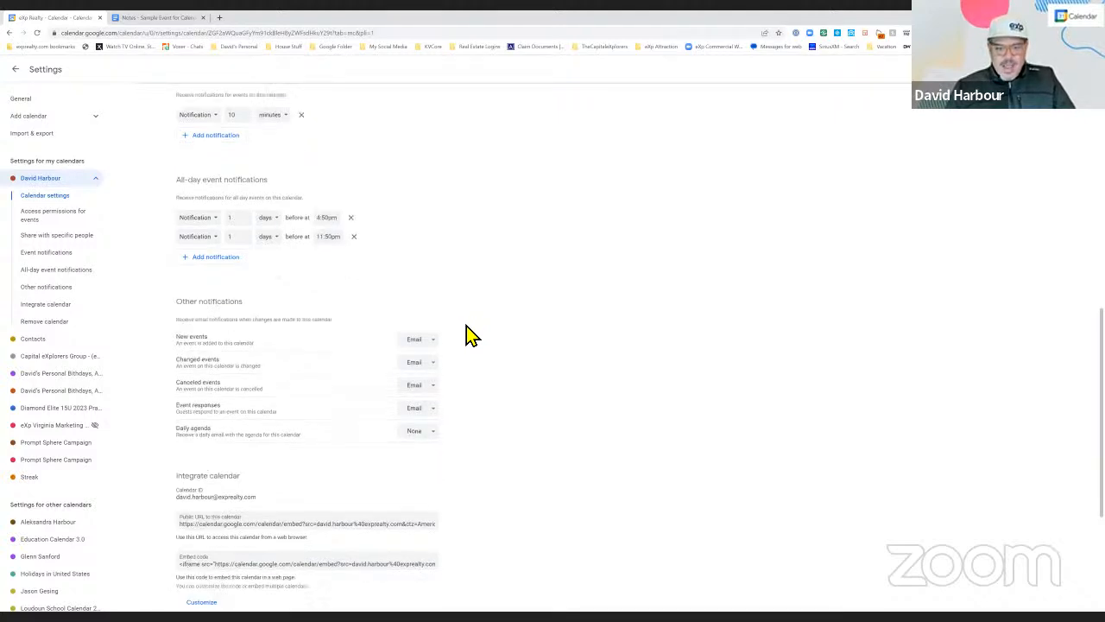
pyautogui.scroll(-4, 466, 335)
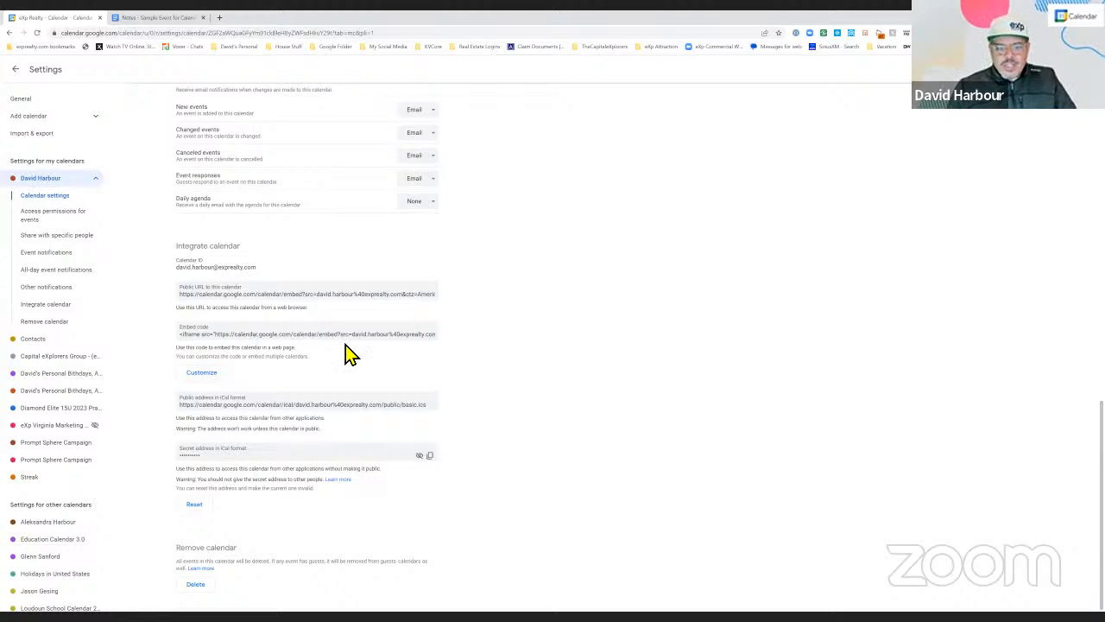
pyautogui.scroll(1, 357, 348)
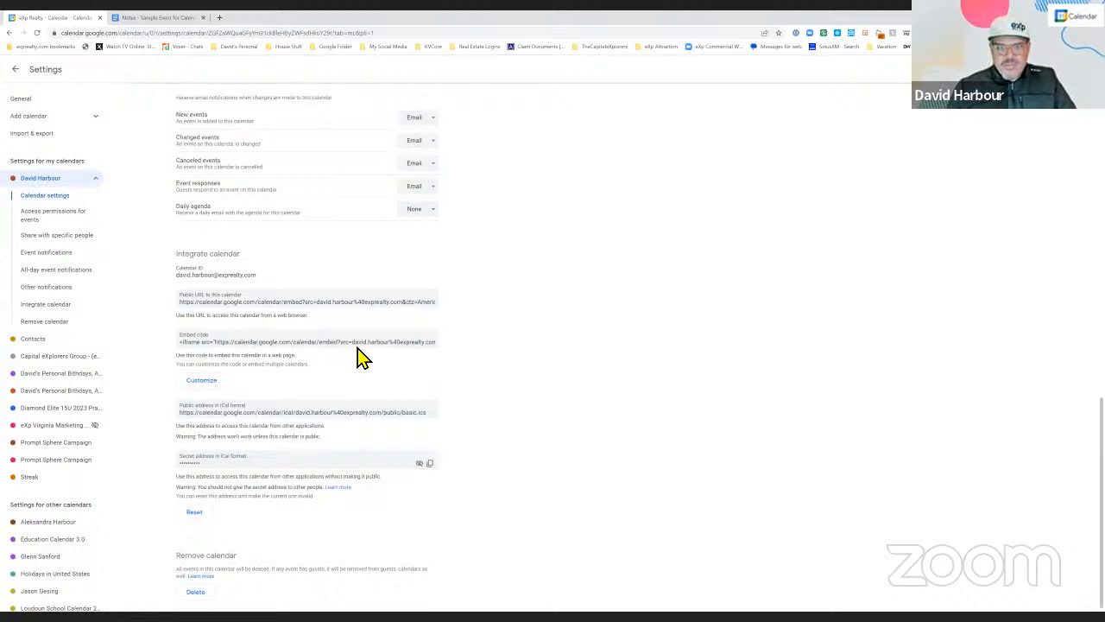
pyautogui.scroll(1, 357, 348)
pyautogui.scroll(2, 357, 348)
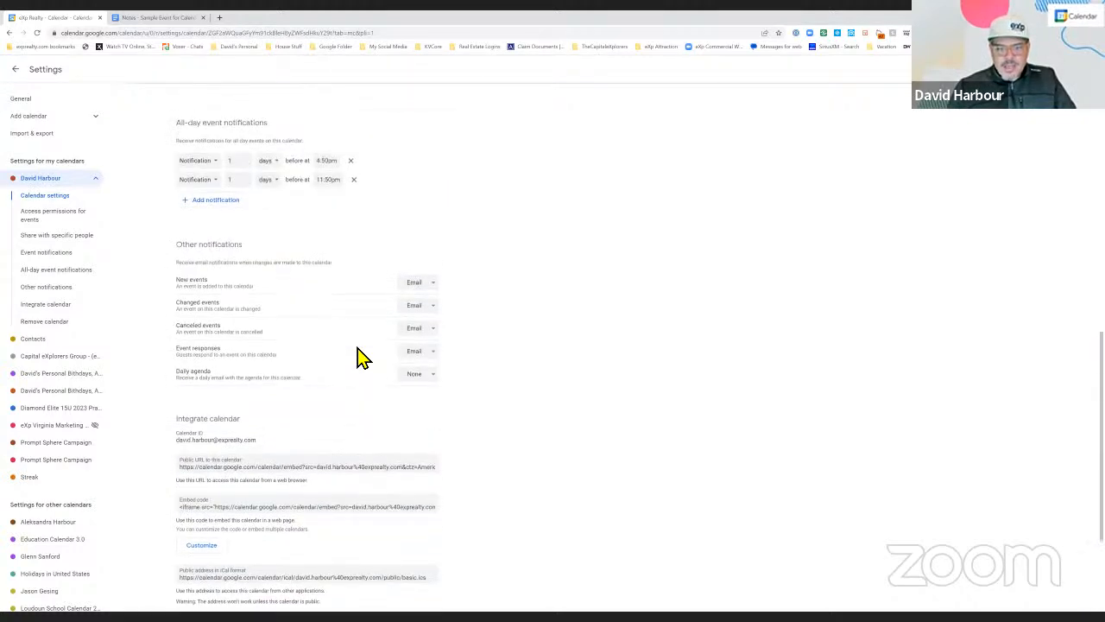
# Step: Check the sharing permission levels for the owner's second account, and set the last shared person's permission to "Make changes to events"
pyautogui.scroll(5, 360, 354)
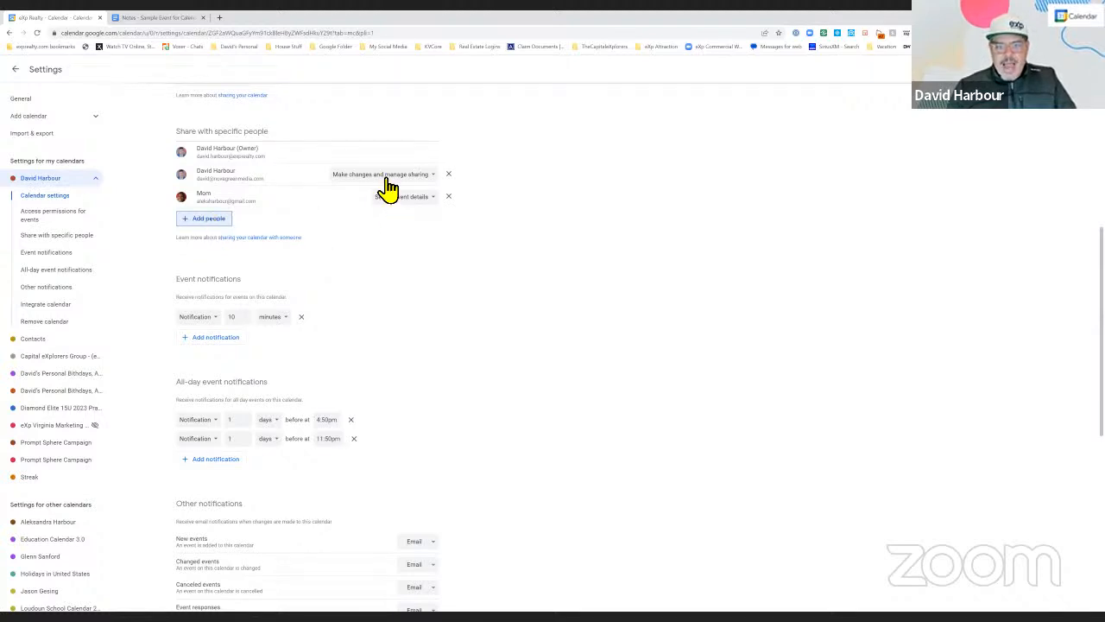
pyautogui.click(421, 176)
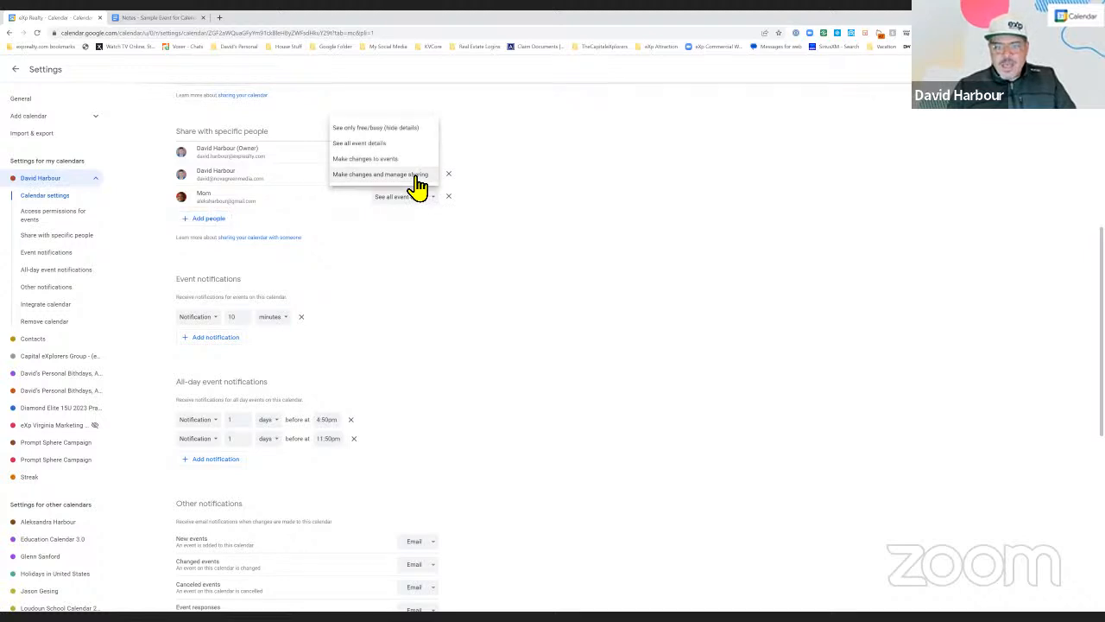
pyautogui.click(476, 197)
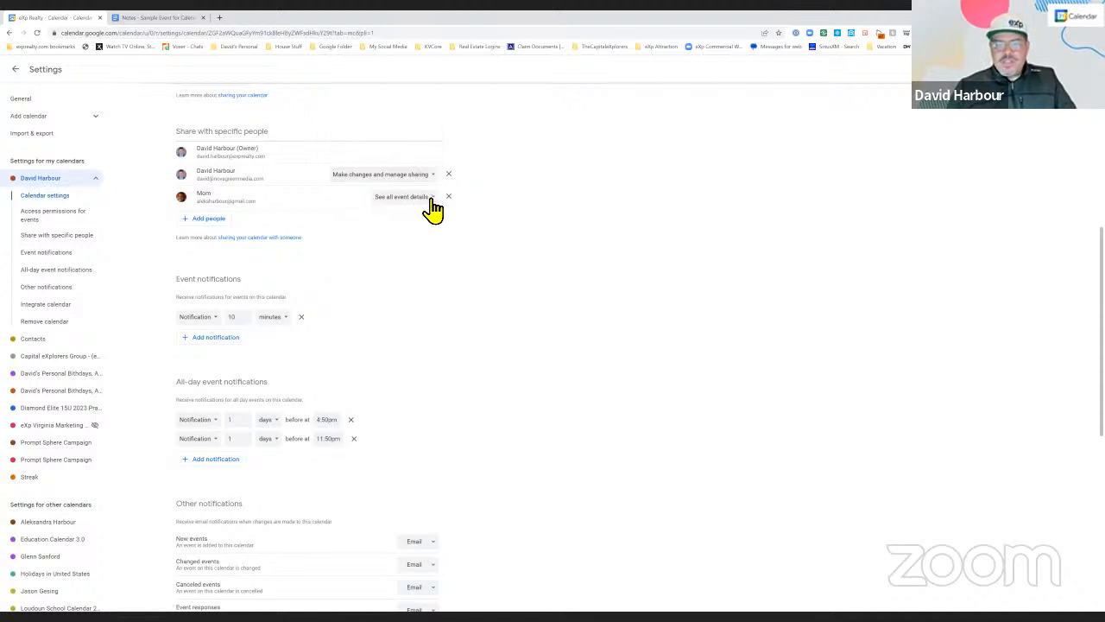
pyautogui.click(431, 206)
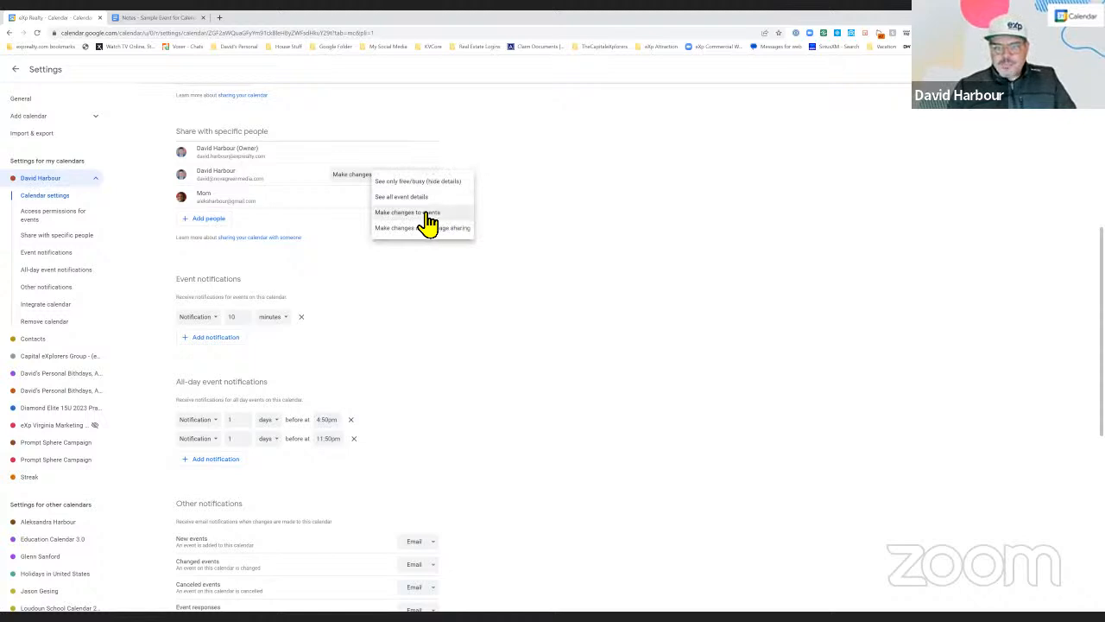
pyautogui.click(426, 214)
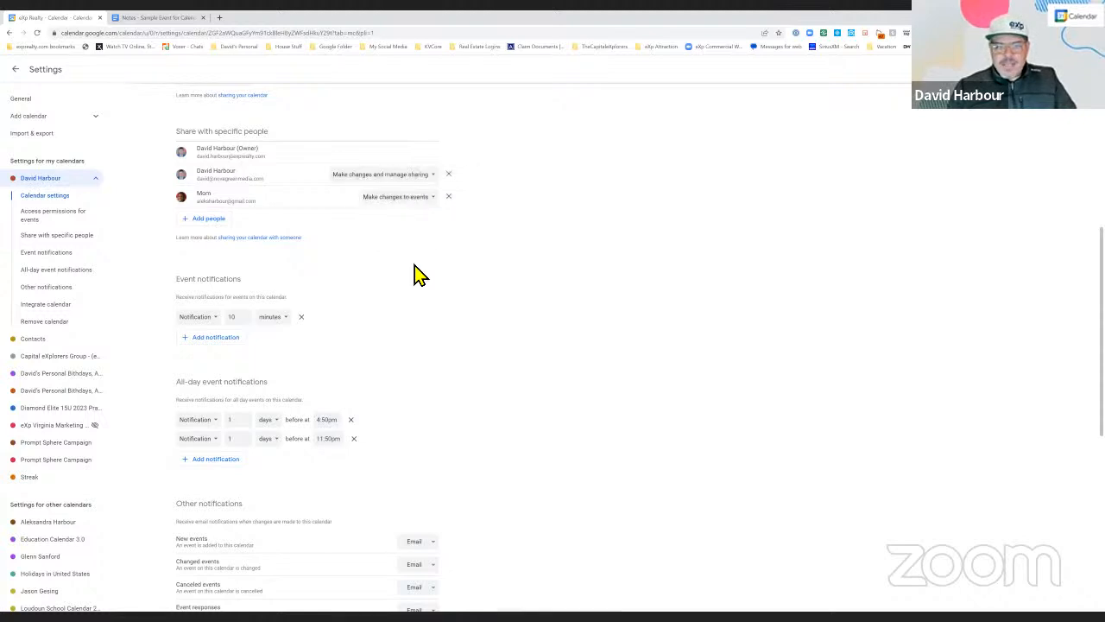
# Step: Review the calendar's event, all-day and other notification settings and its integration and sharing sections, and return to the week view
pyautogui.scroll(-2, 414, 267)
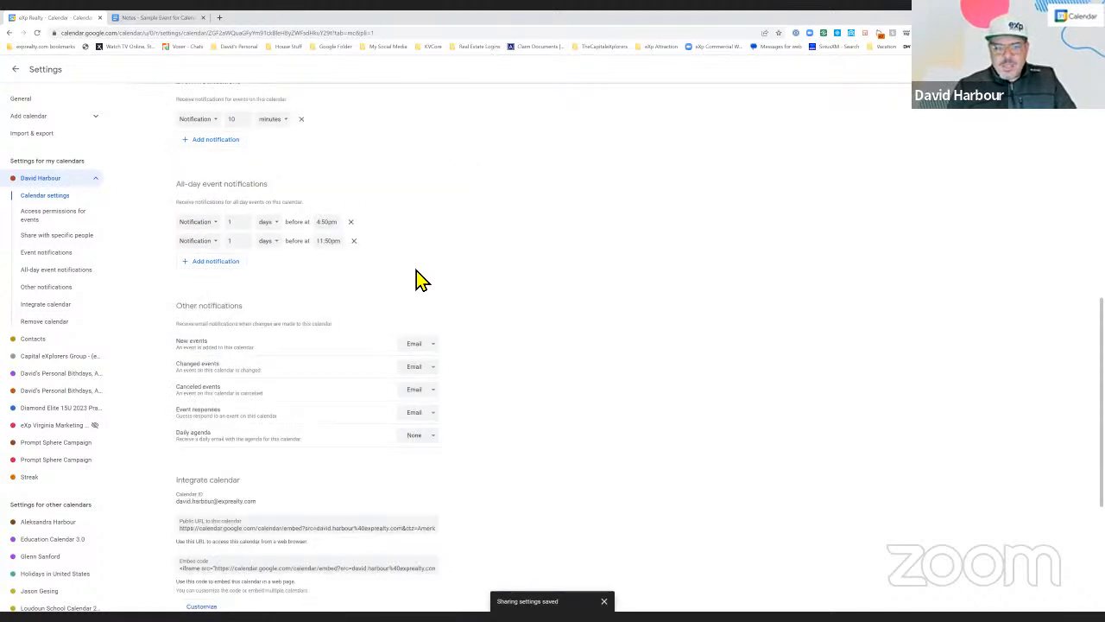
pyautogui.scroll(-2, 418, 280)
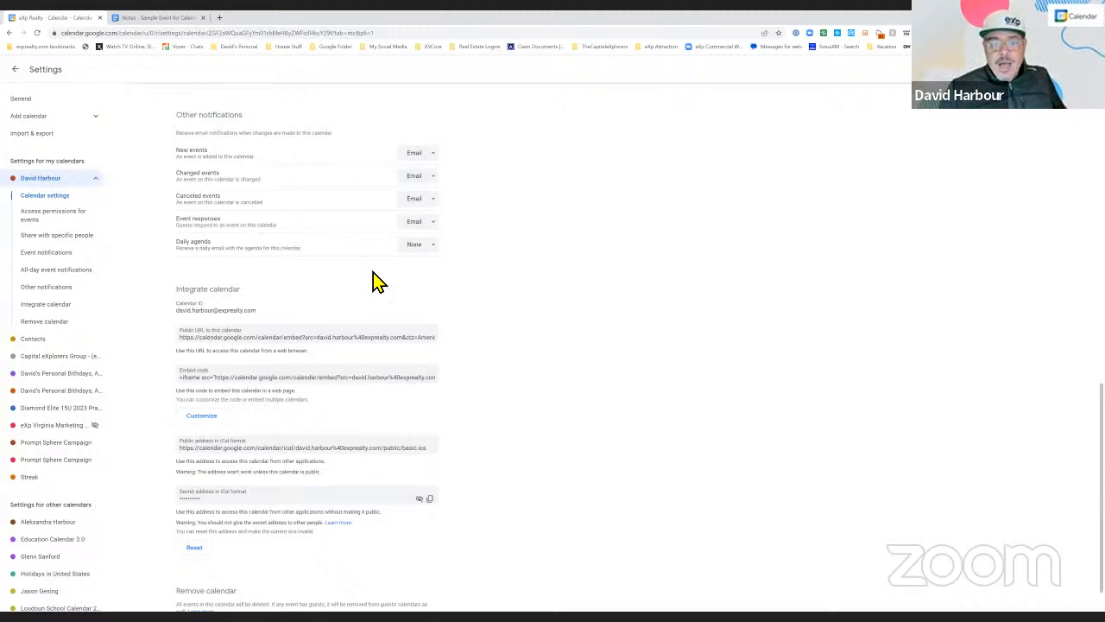
pyautogui.scroll(3, 376, 283)
pyautogui.scroll(3, 375, 283)
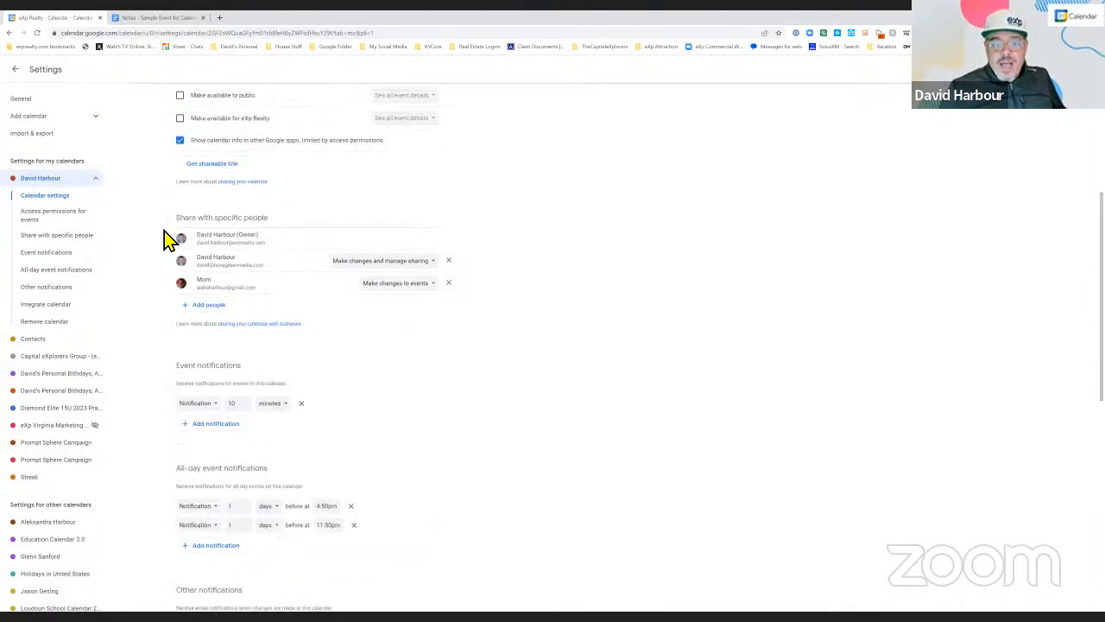
pyautogui.scroll(-1, 540, 381)
pyautogui.scroll(-3, 540, 383)
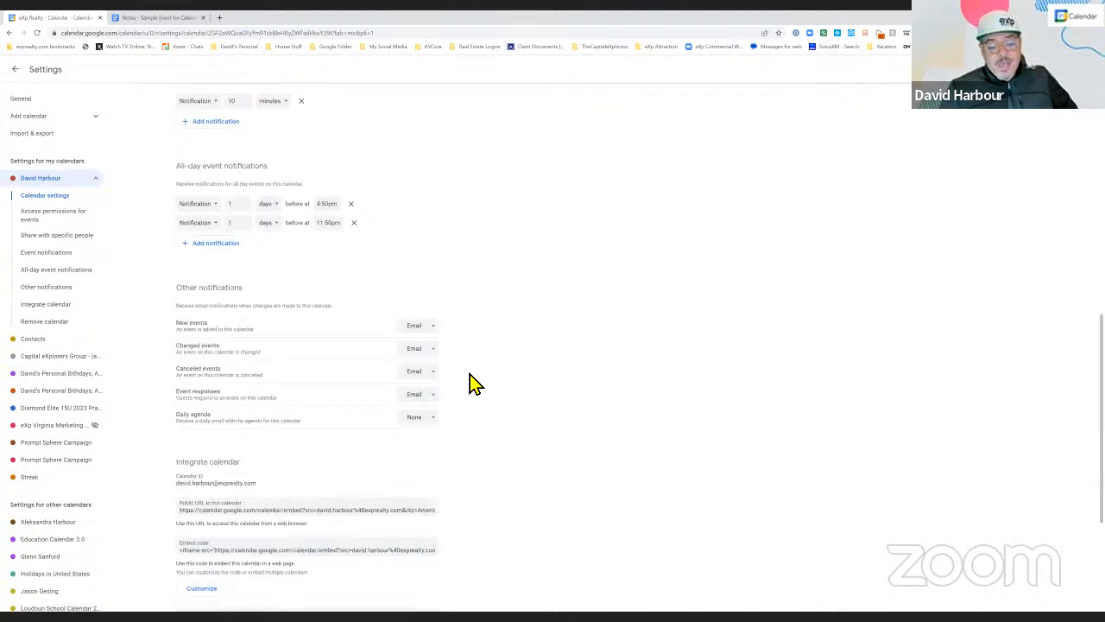
pyautogui.scroll(-3, 473, 383)
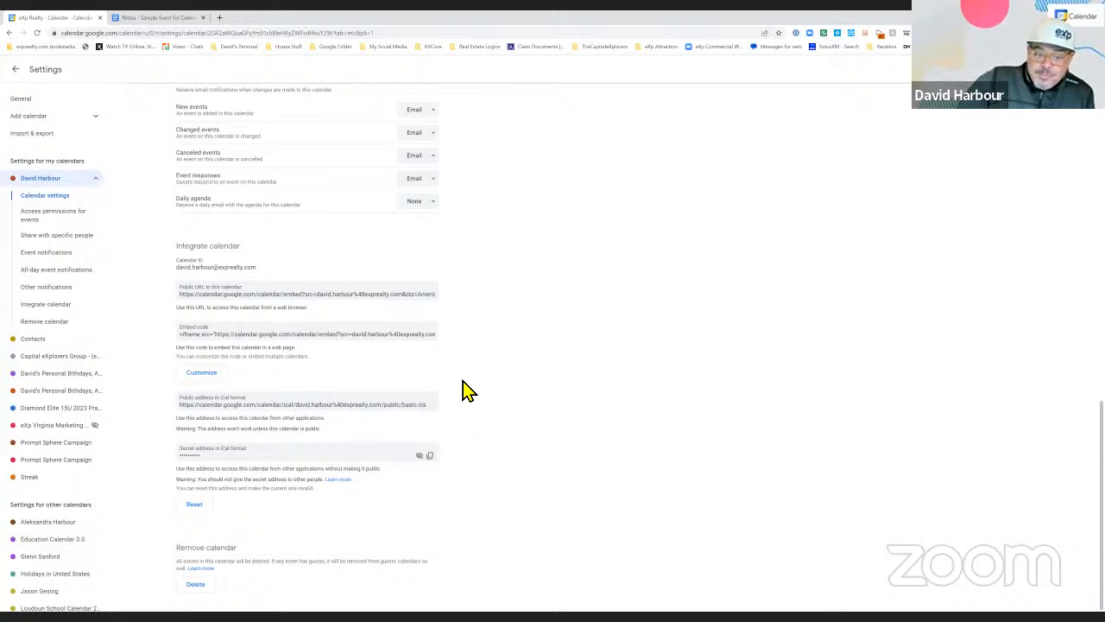
pyautogui.scroll(1, 471, 393)
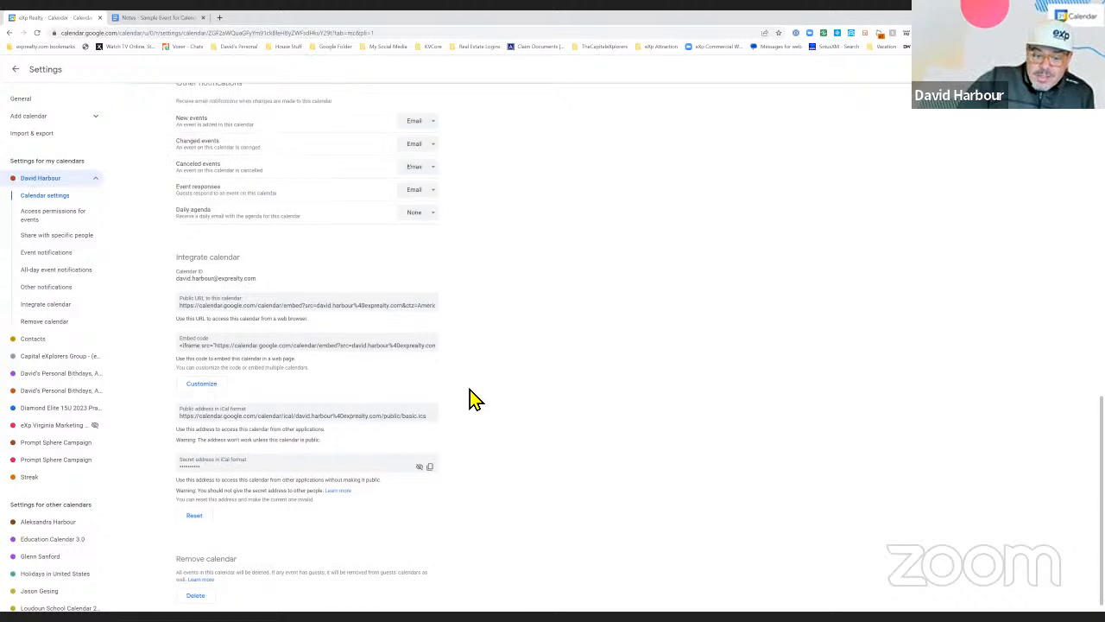
pyautogui.scroll(-1, 471, 394)
pyautogui.scroll(6, 470, 396)
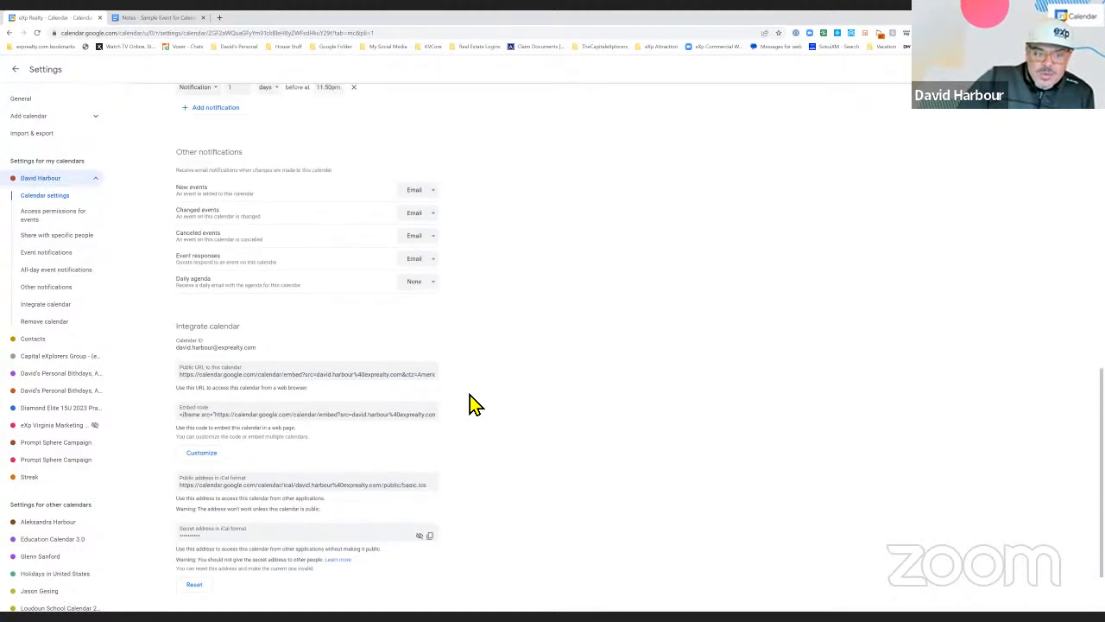
pyautogui.scroll(3, 471, 399)
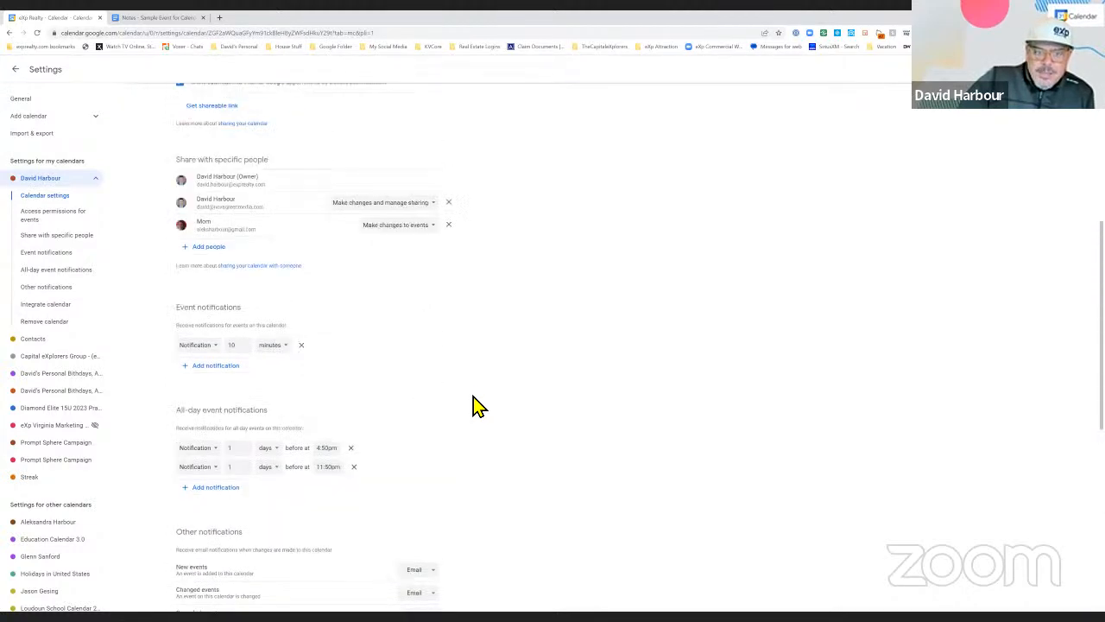
pyautogui.scroll(6, 471, 399)
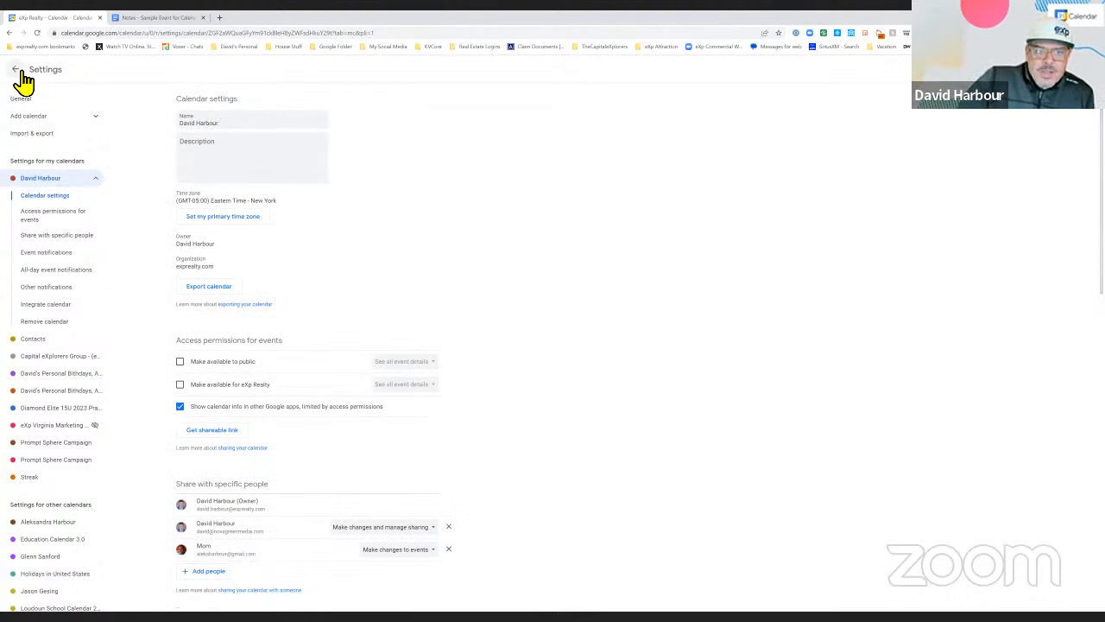
pyautogui.click(17, 71)
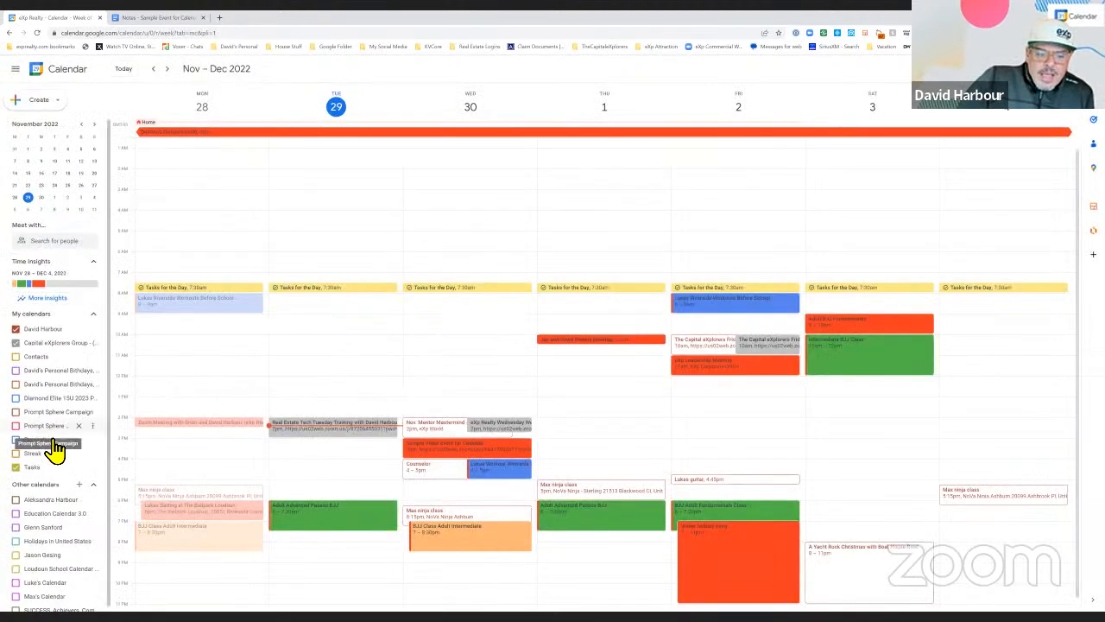
# Step: Show the Contacts calendar in the week view and hide it again
pyautogui.scroll(-1, 54, 447)
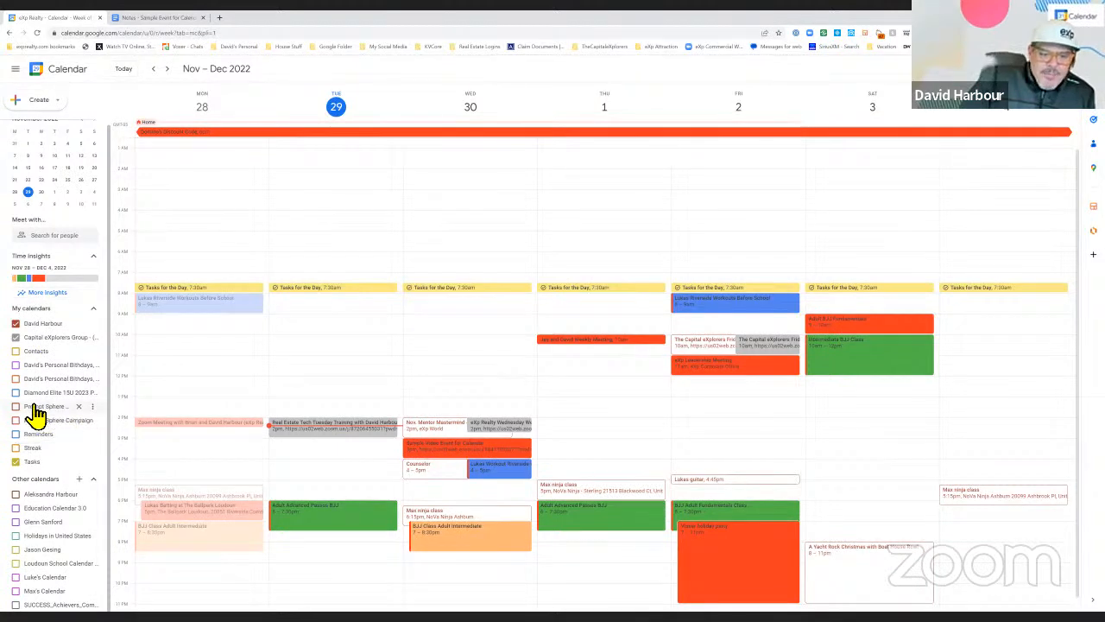
pyautogui.click(18, 352)
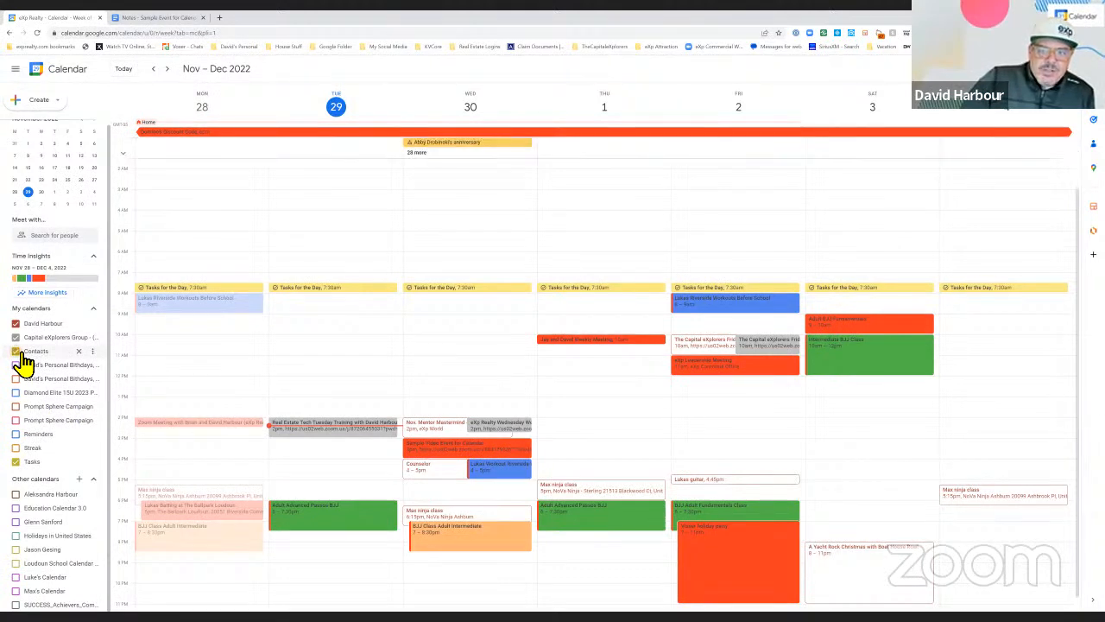
pyautogui.click(17, 351)
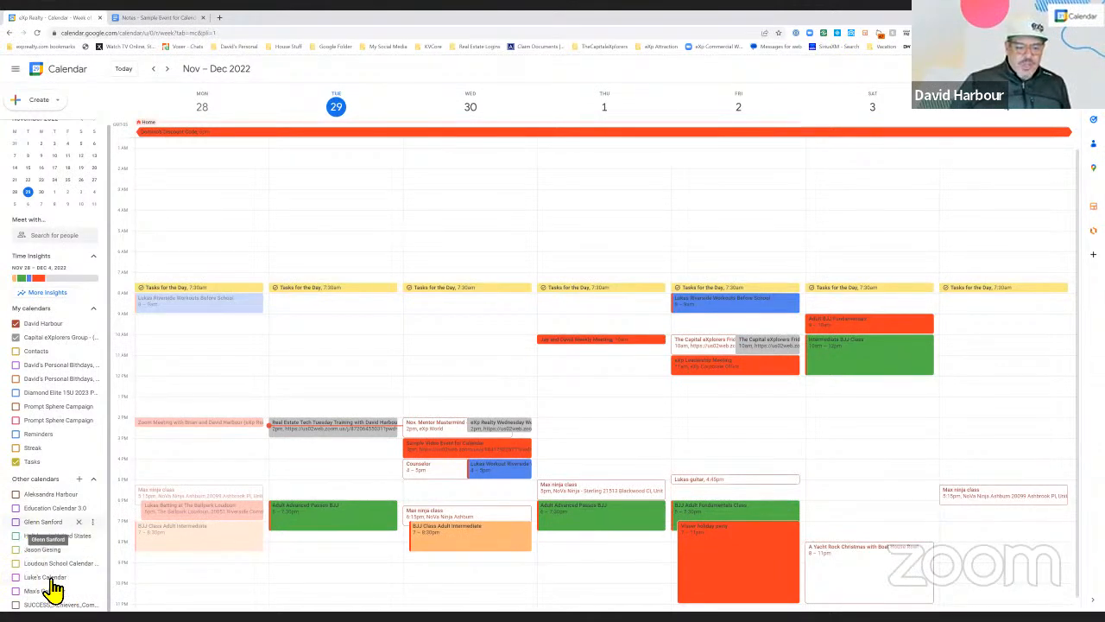
# Step: Show Education Calendar 3.0, view the details of Tuesday's 3 PM ICON Series WhatsApp class, and hide the calendar again
pyautogui.click(19, 509)
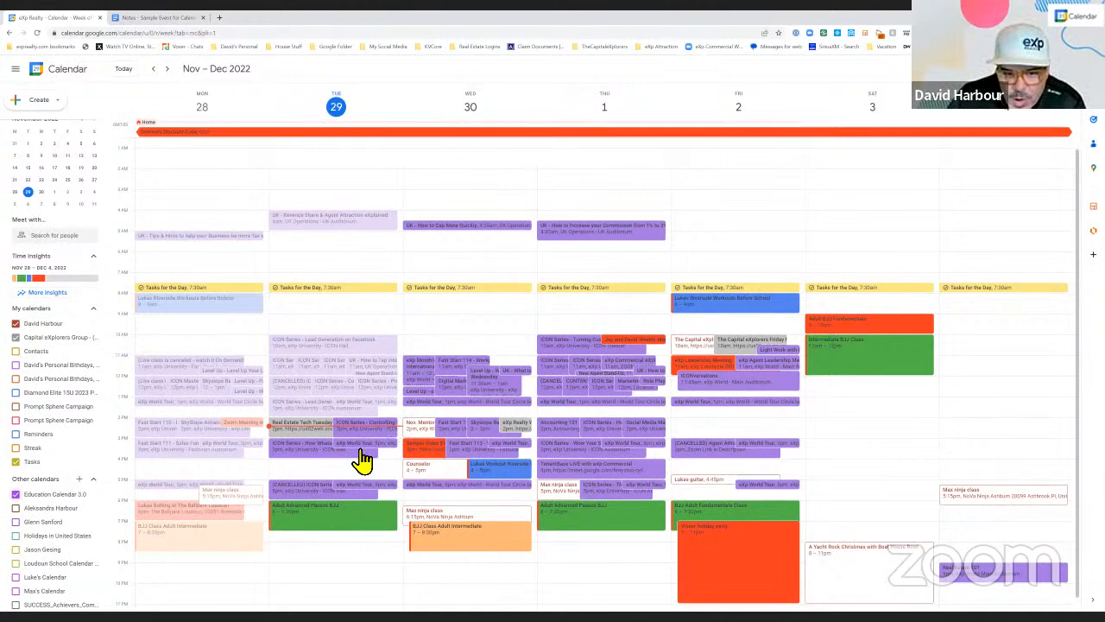
pyautogui.click(314, 458)
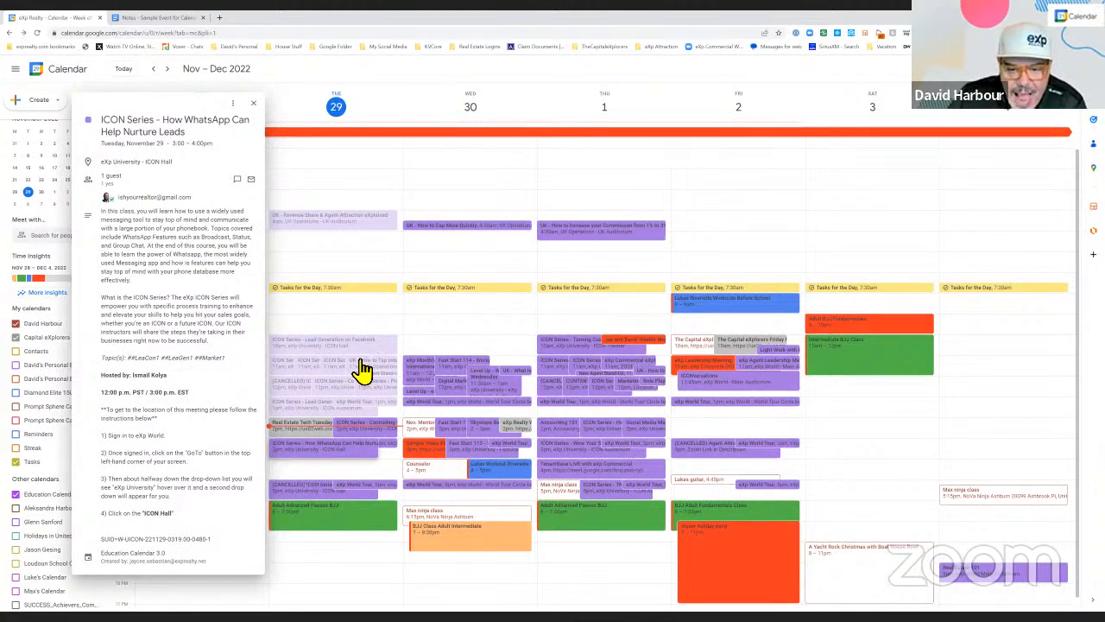
pyautogui.press('Escape')
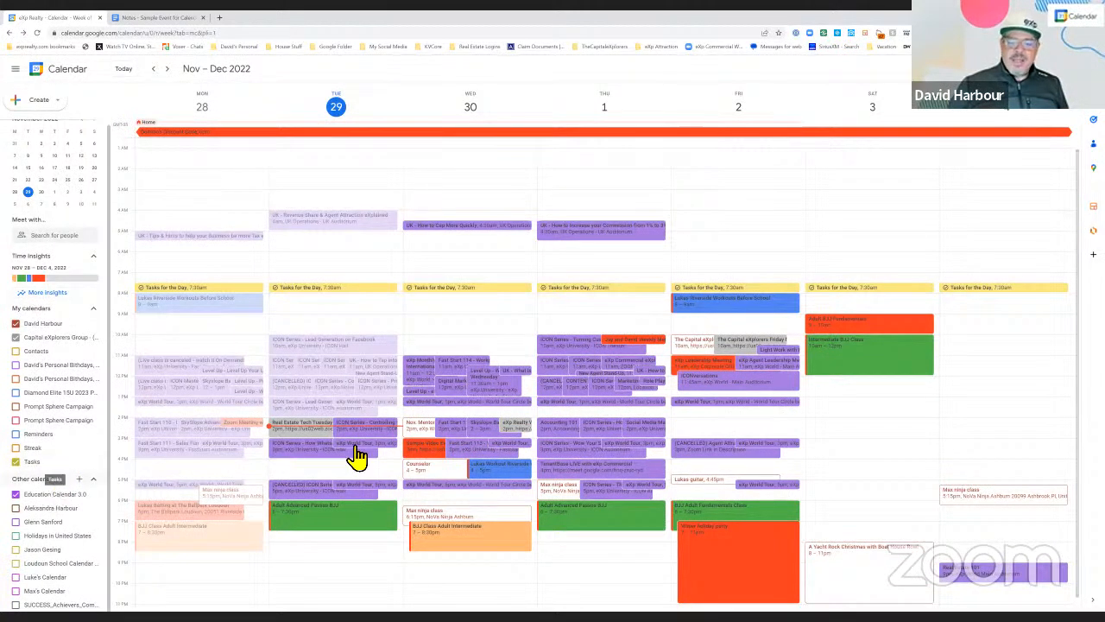
pyautogui.click(18, 494)
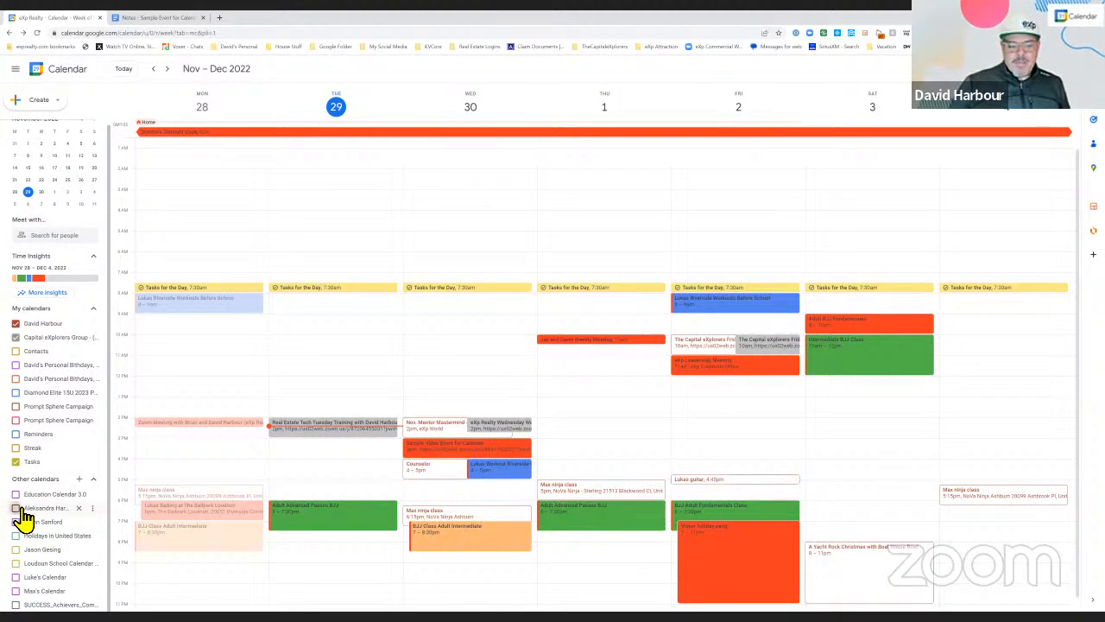
# Step: Briefly show and hide the family member's calendar beside Education Calendar 3.0, and do the same with the SUCCESS_Achievers calendar
pyautogui.click(16, 508)
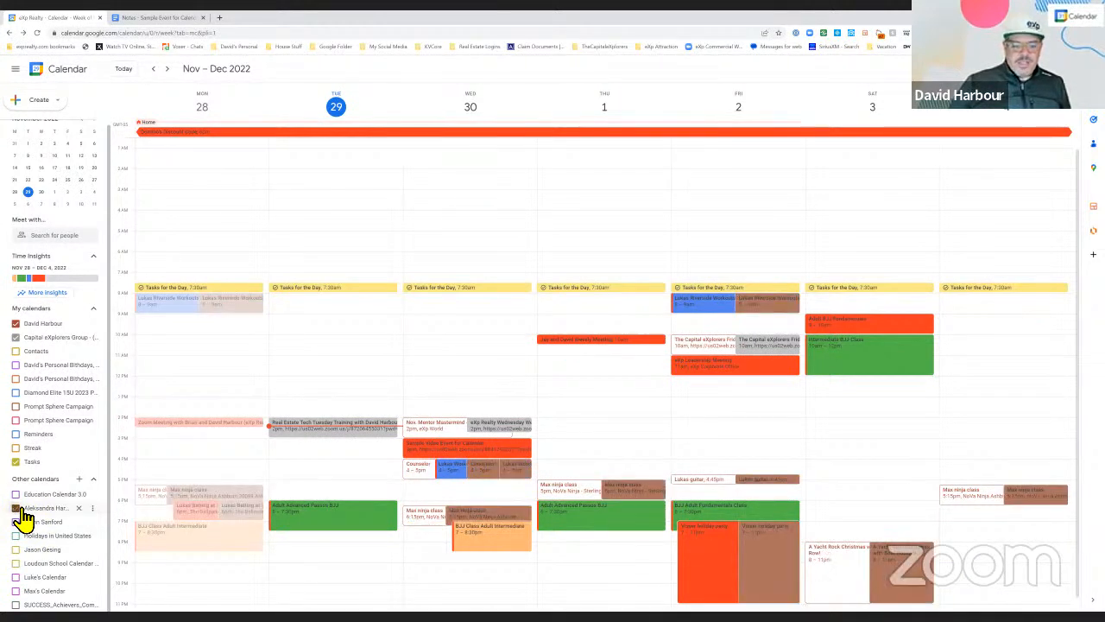
pyautogui.click(17, 508)
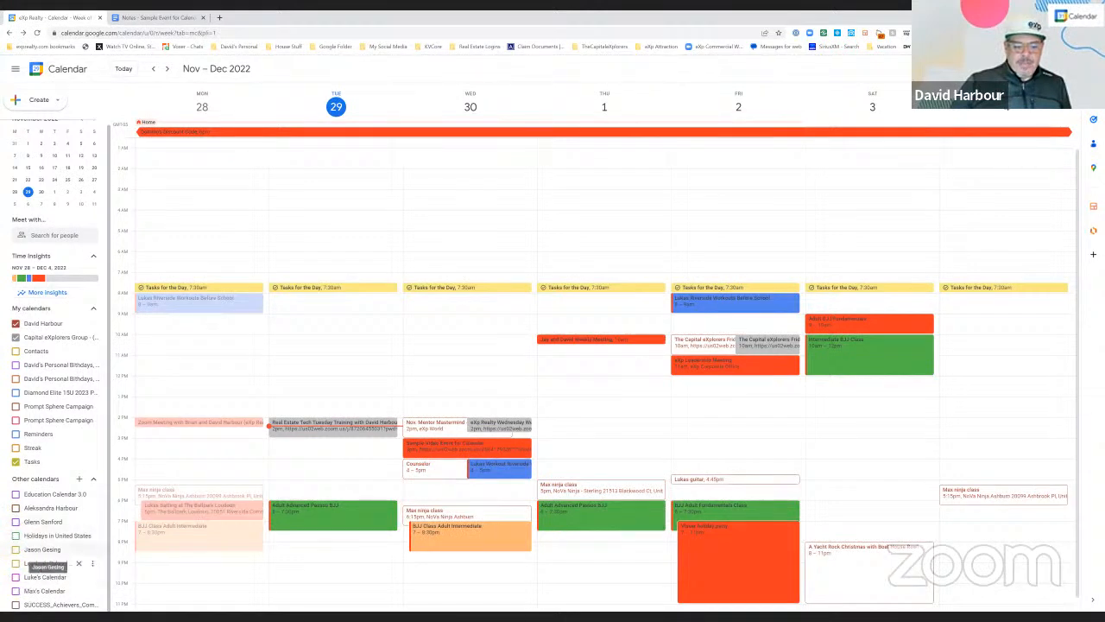
pyautogui.click(15, 605)
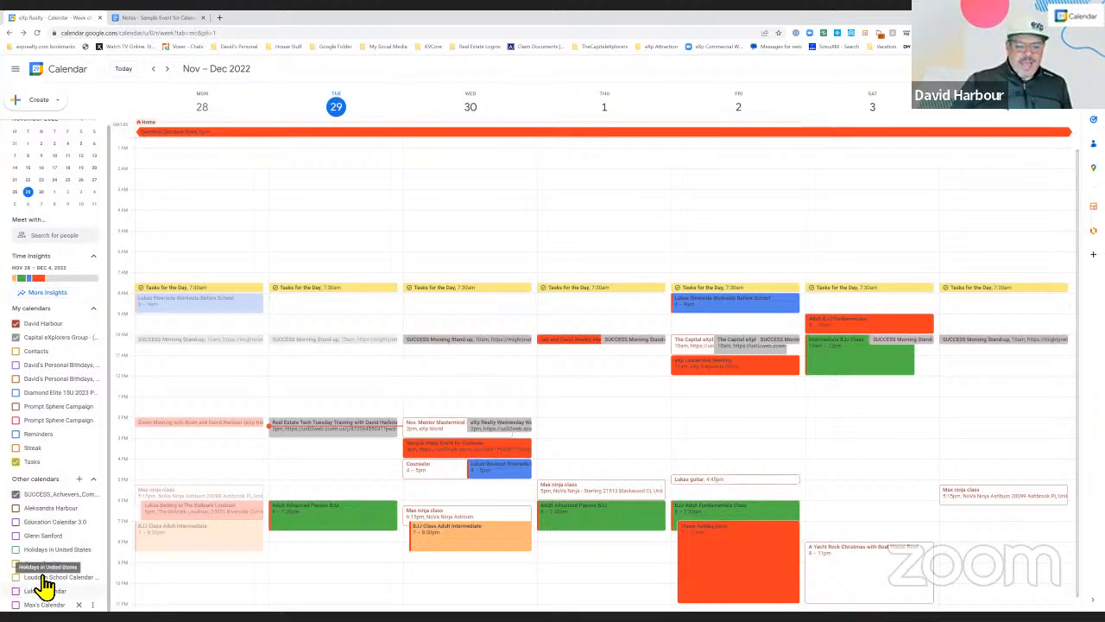
pyautogui.click(31, 496)
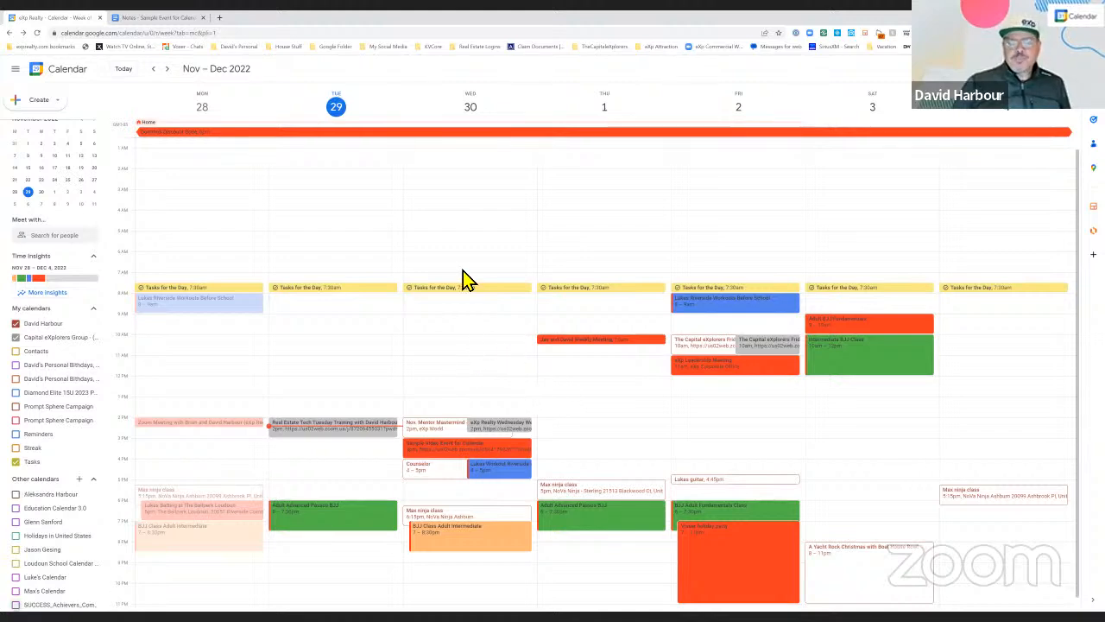
# Step: View the details of the multi-day Domino's Discount Code event and close them
pyautogui.click(332, 134)
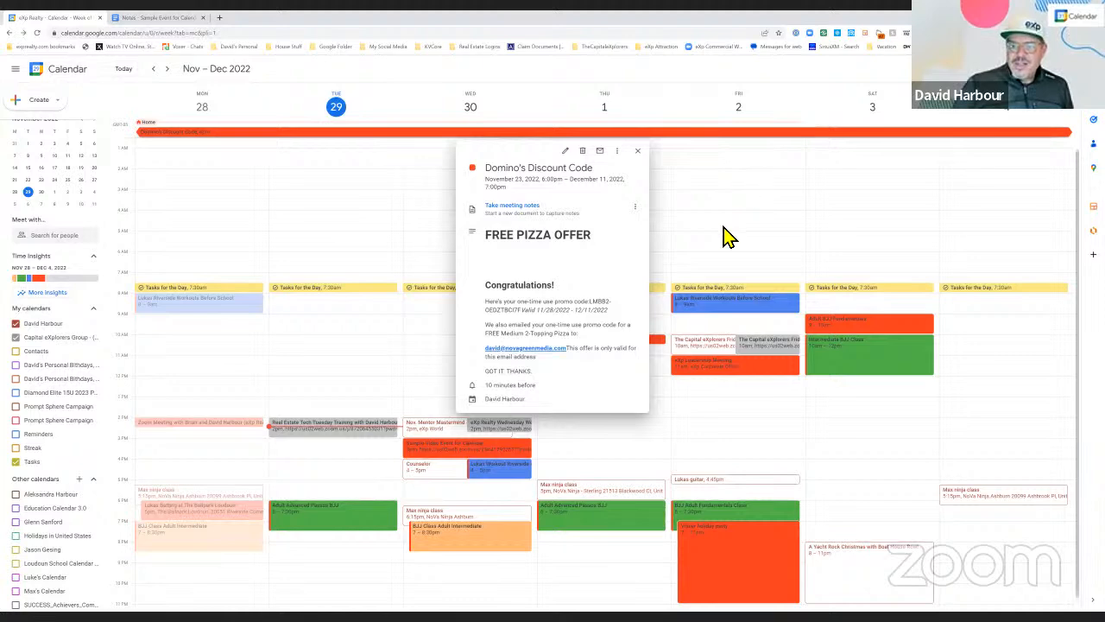
pyautogui.click(686, 222)
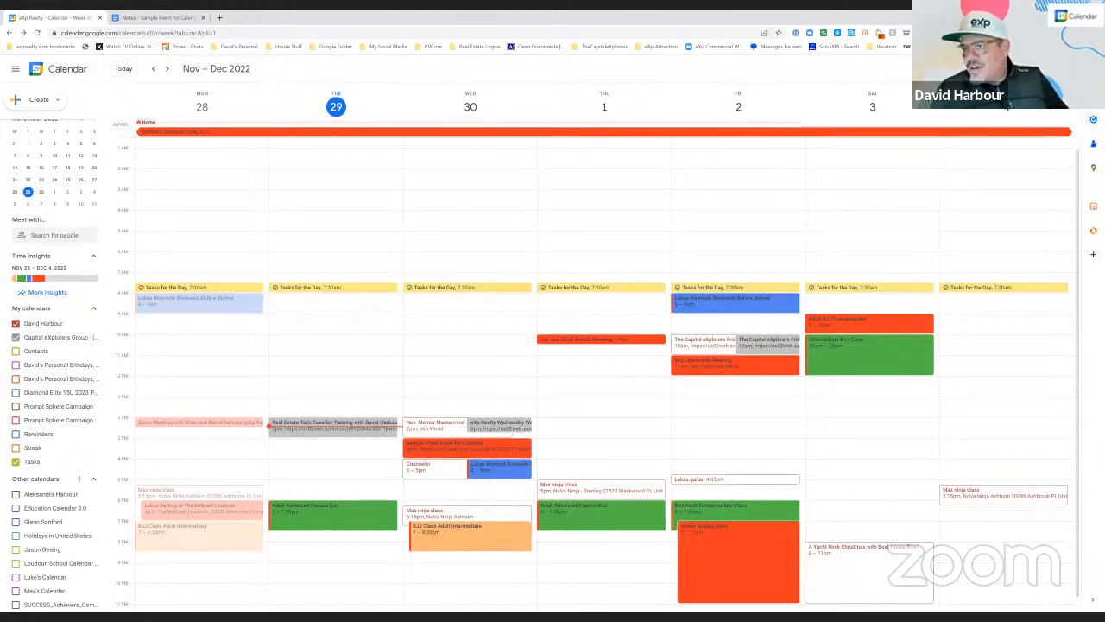
# Step: View the task list beside the calendar, and browse through the saved Keep notes
pyautogui.click(1093, 144)
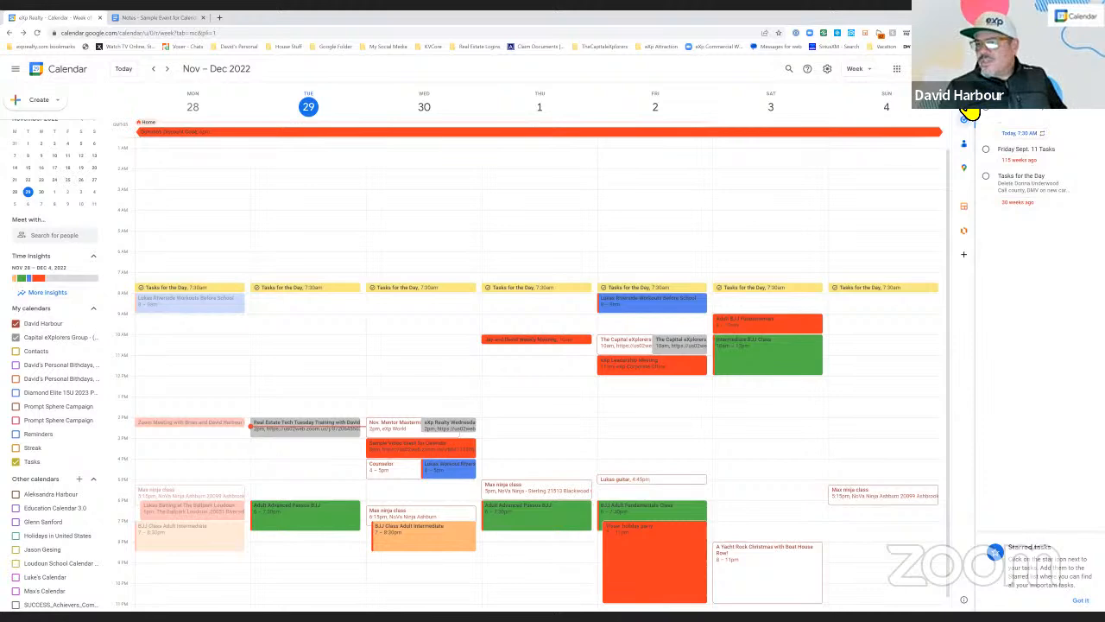
pyautogui.click(968, 109)
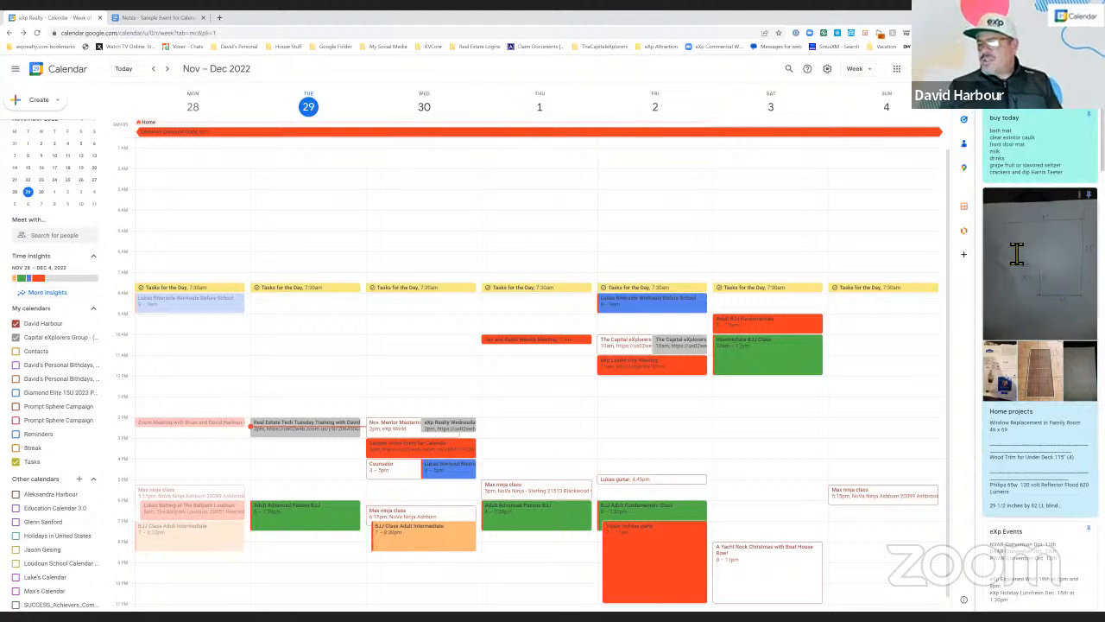
pyautogui.scroll(-4, 1008, 254)
pyautogui.scroll(-10, 1008, 254)
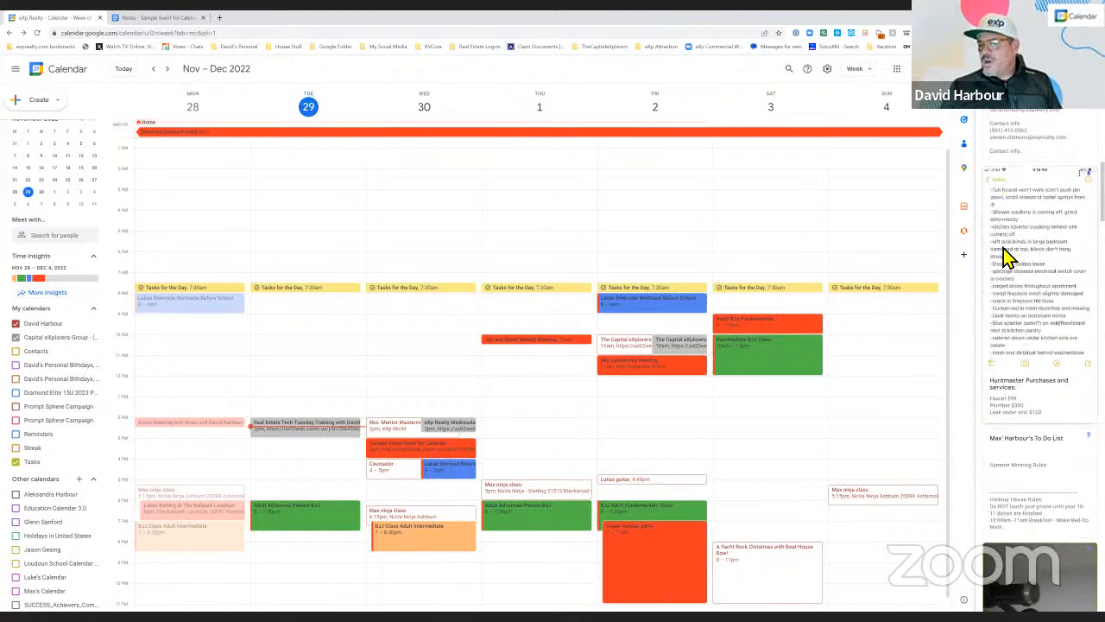
pyautogui.scroll(12, 1004, 255)
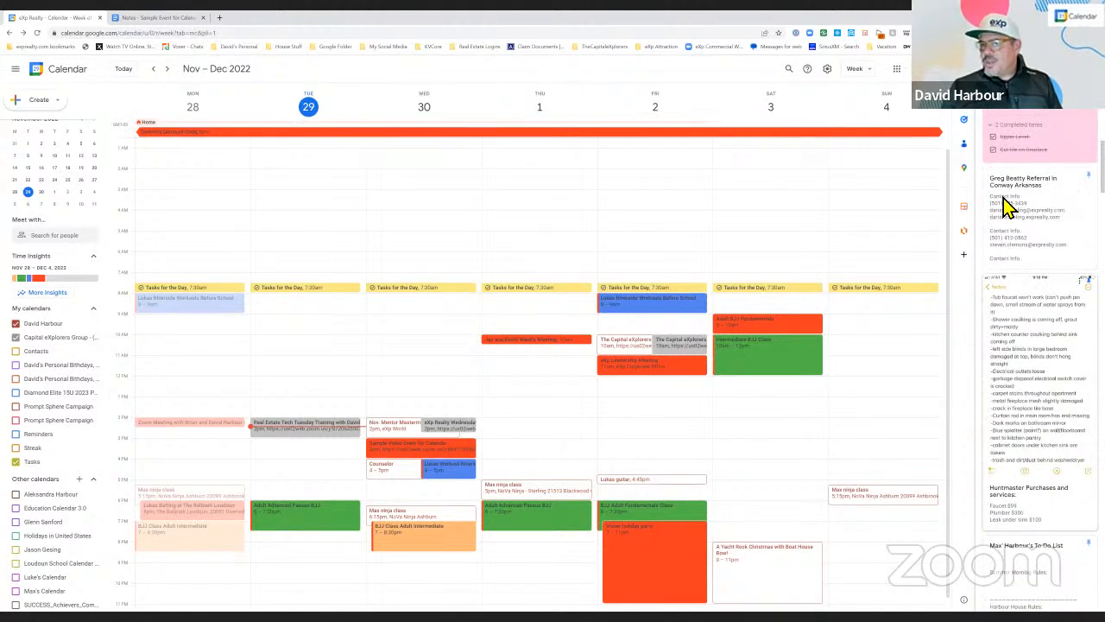
# Step: View the contacts list beside the calendar, and bring up nearby hotels in Maps
pyautogui.click(968, 145)
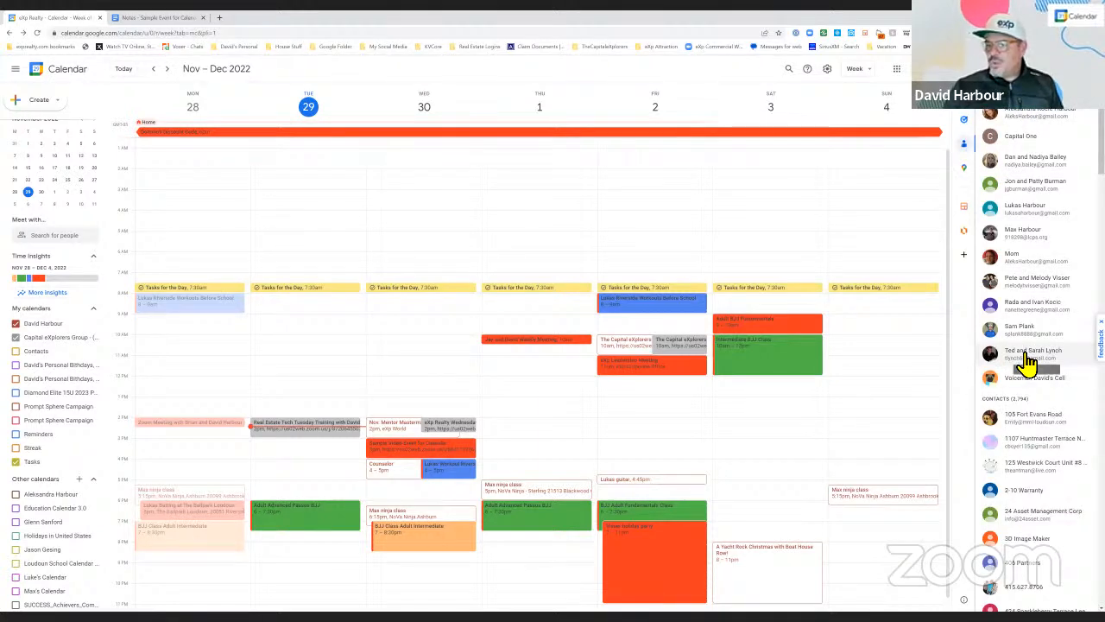
pyautogui.click(968, 170)
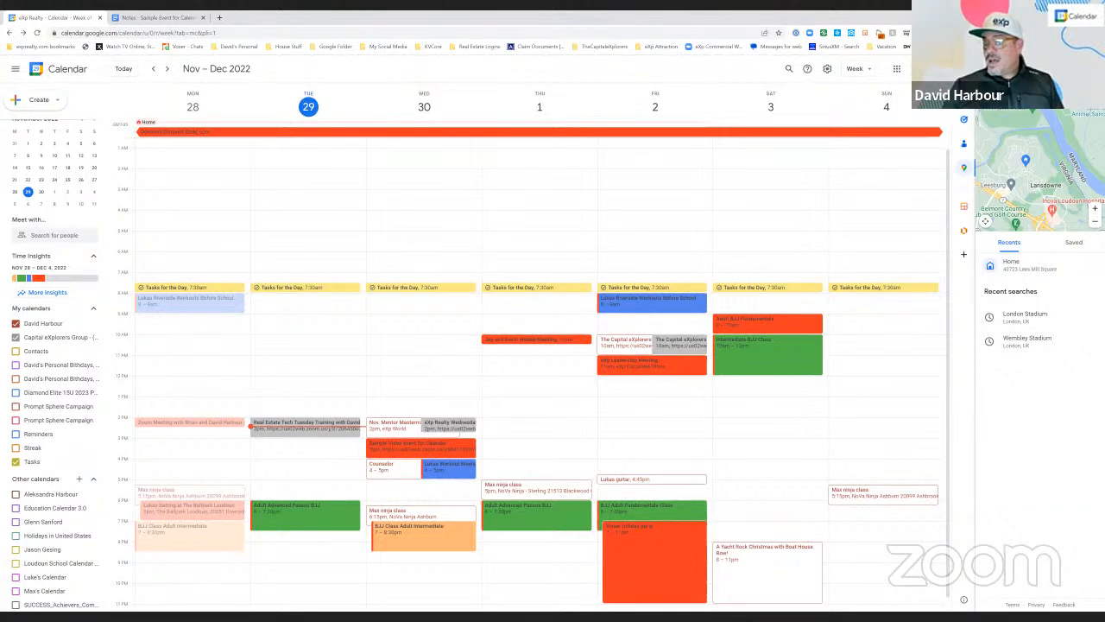
pyautogui.click(1038, 101)
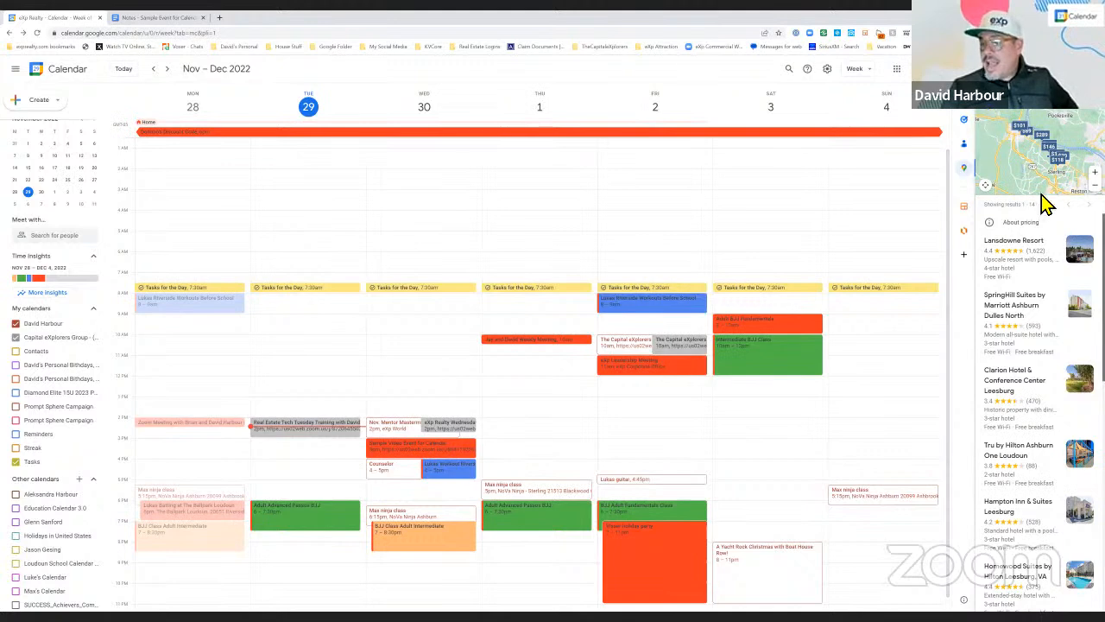
# Step: Browse the Google Workspace Marketplace add-ons that work with Calendar, and close the marketplace
pyautogui.click(966, 256)
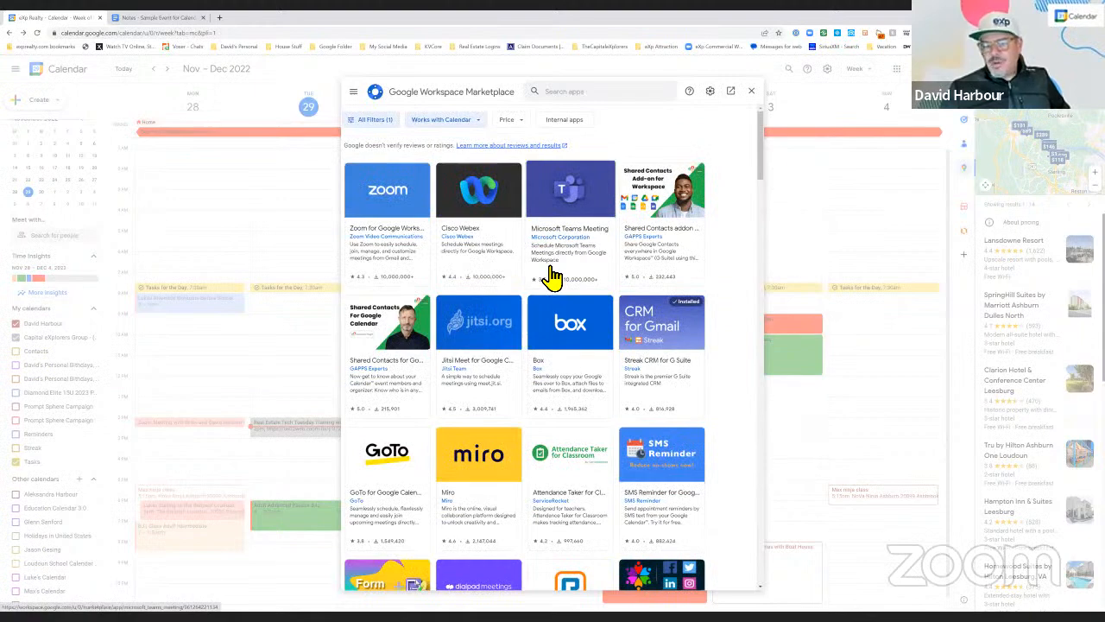
pyautogui.scroll(-4, 549, 279)
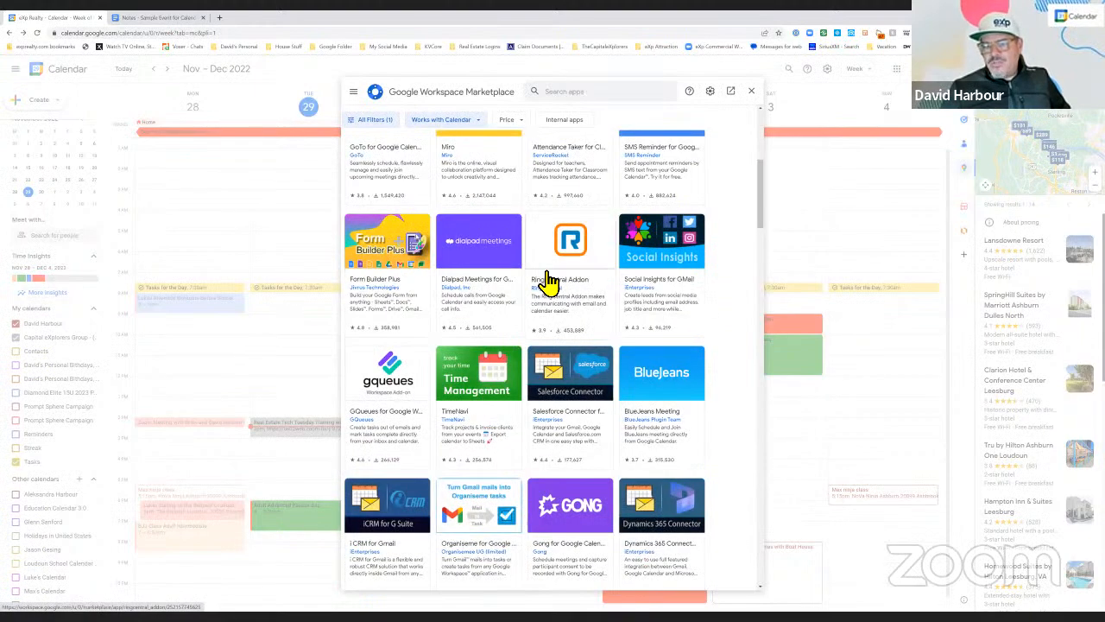
pyautogui.scroll(5, 710, 113)
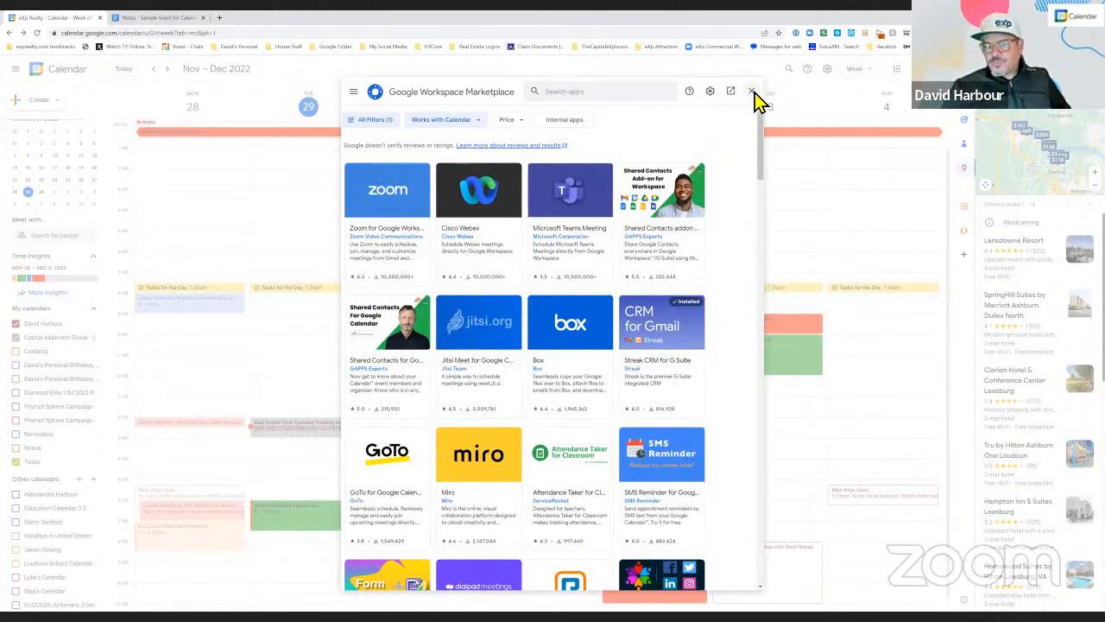
pyautogui.click(751, 90)
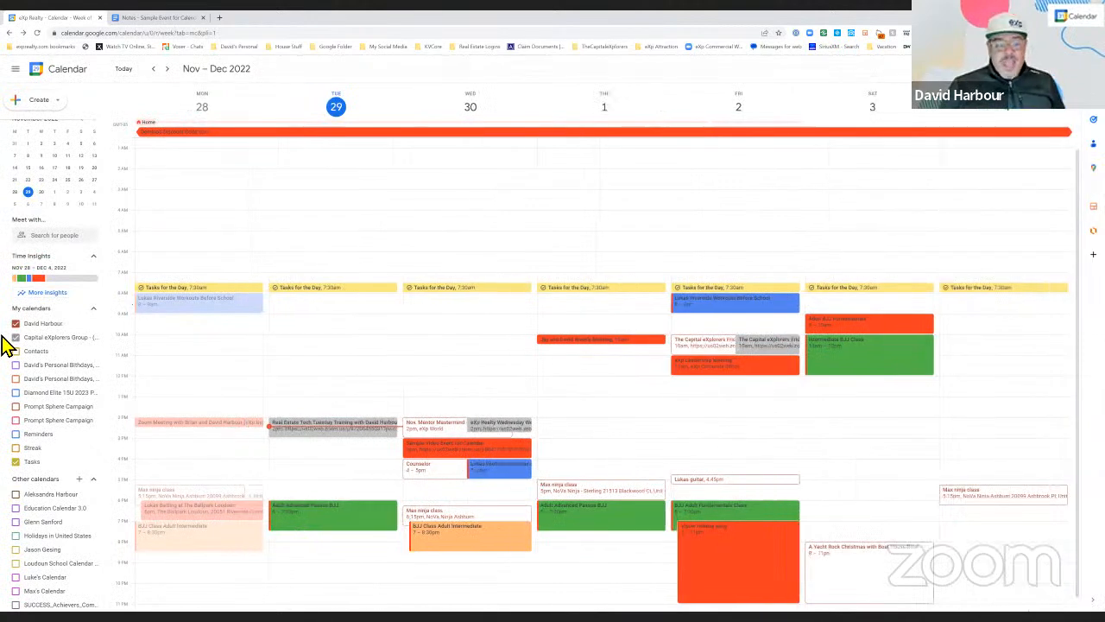
# Step: Open the detailed time insights for the week and review the time breakdown by color, time in meetings and people met with
pyautogui.click(50, 295)
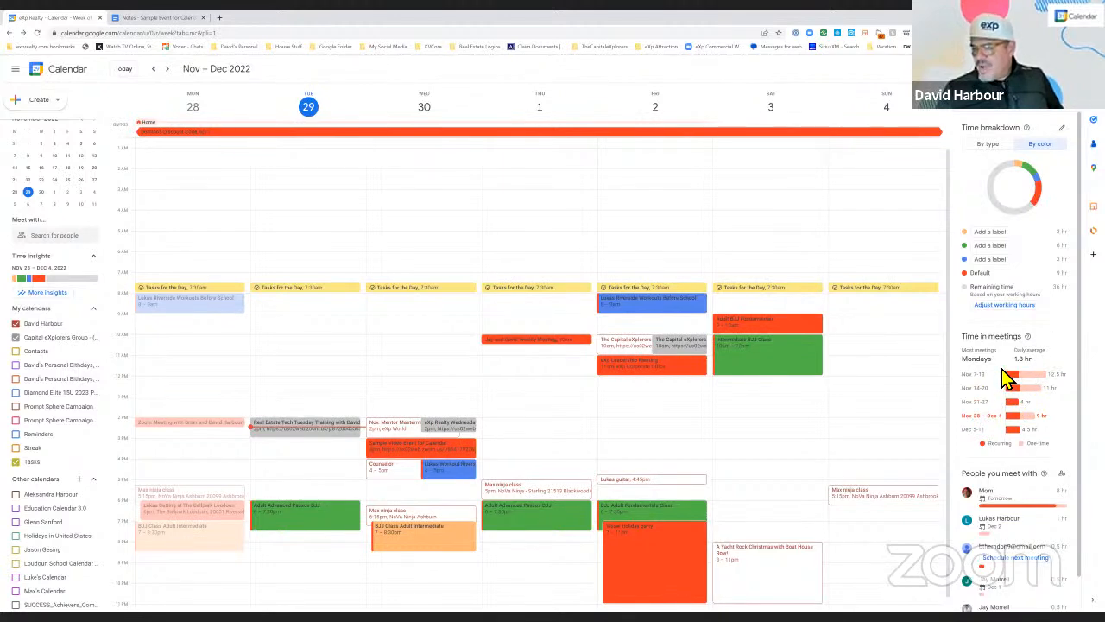
pyautogui.scroll(-1, 1002, 380)
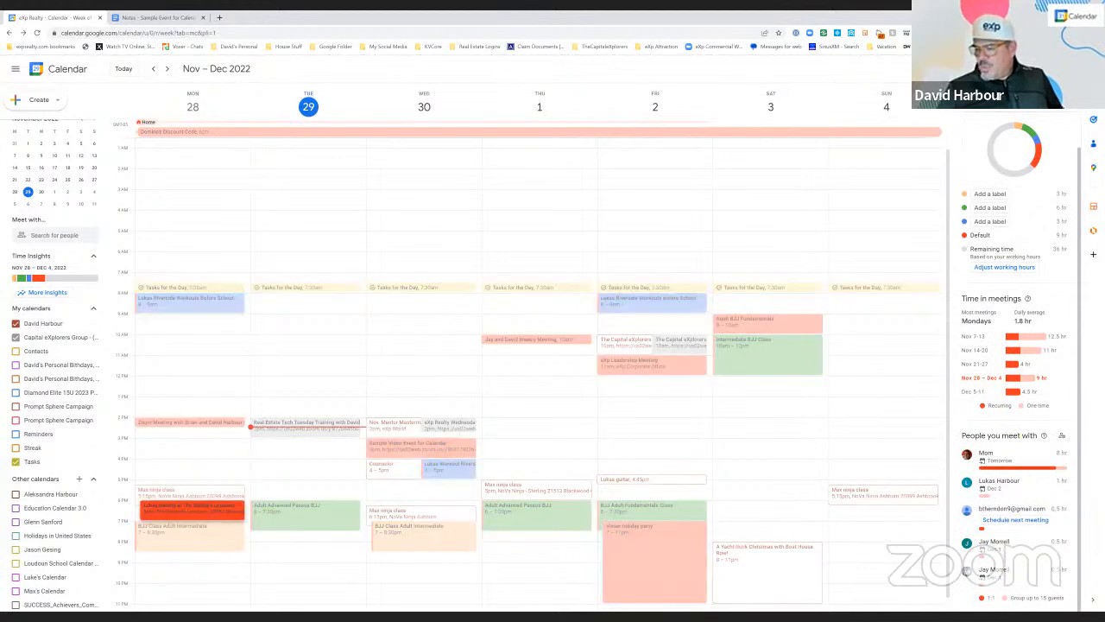
pyautogui.scroll(1, 1005, 389)
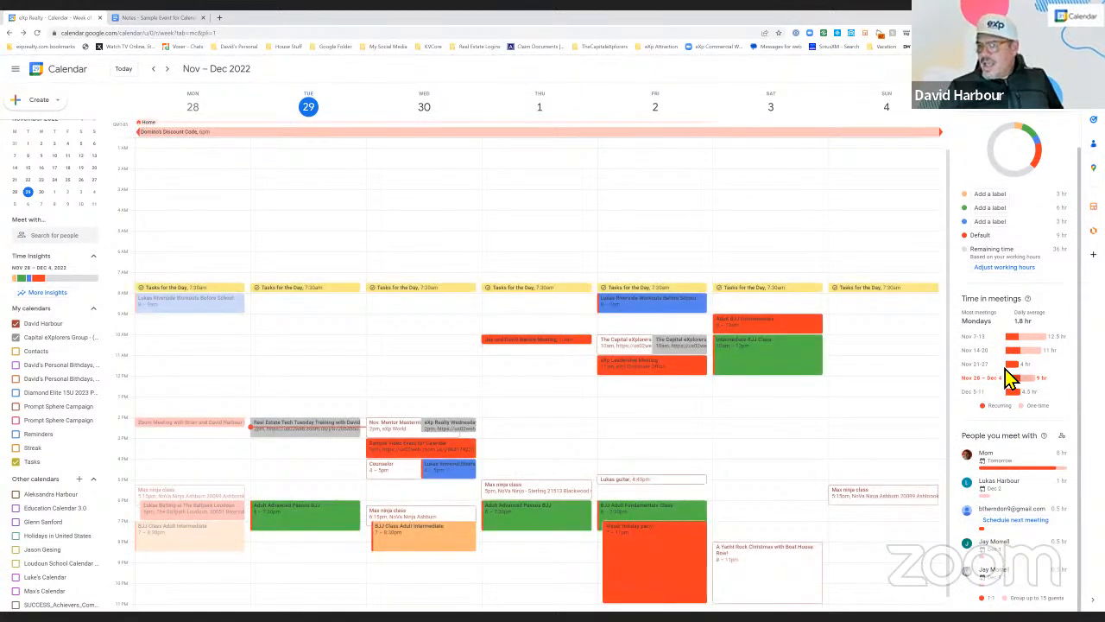
pyautogui.scroll(1, 1014, 362)
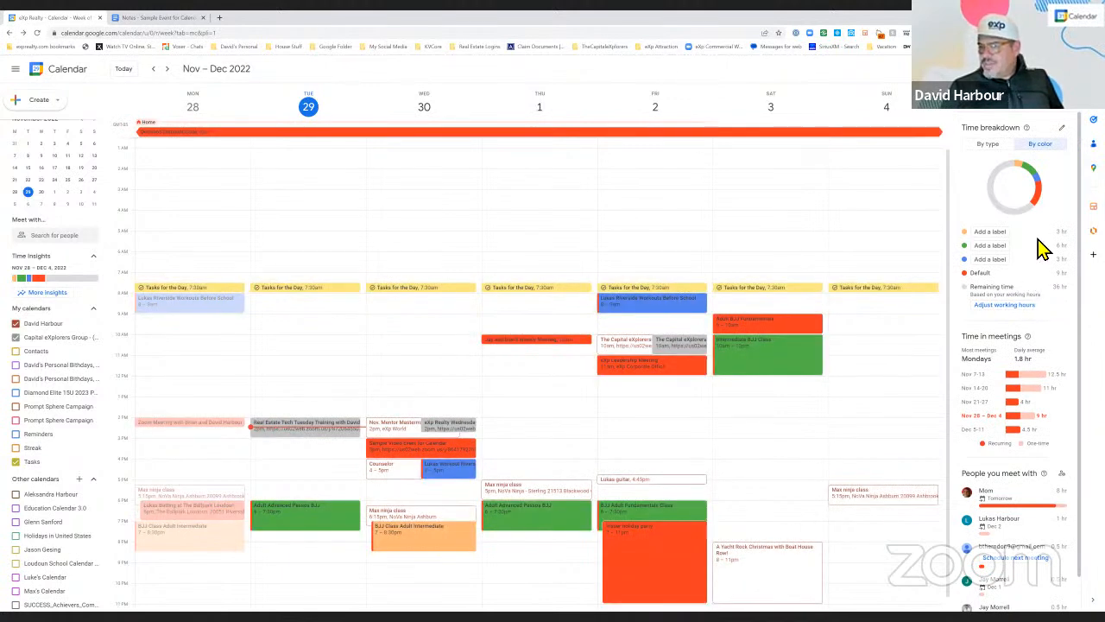
# Step: Switch the time breakdown to view by type, review its categories, and close the insights
pyautogui.click(990, 144)
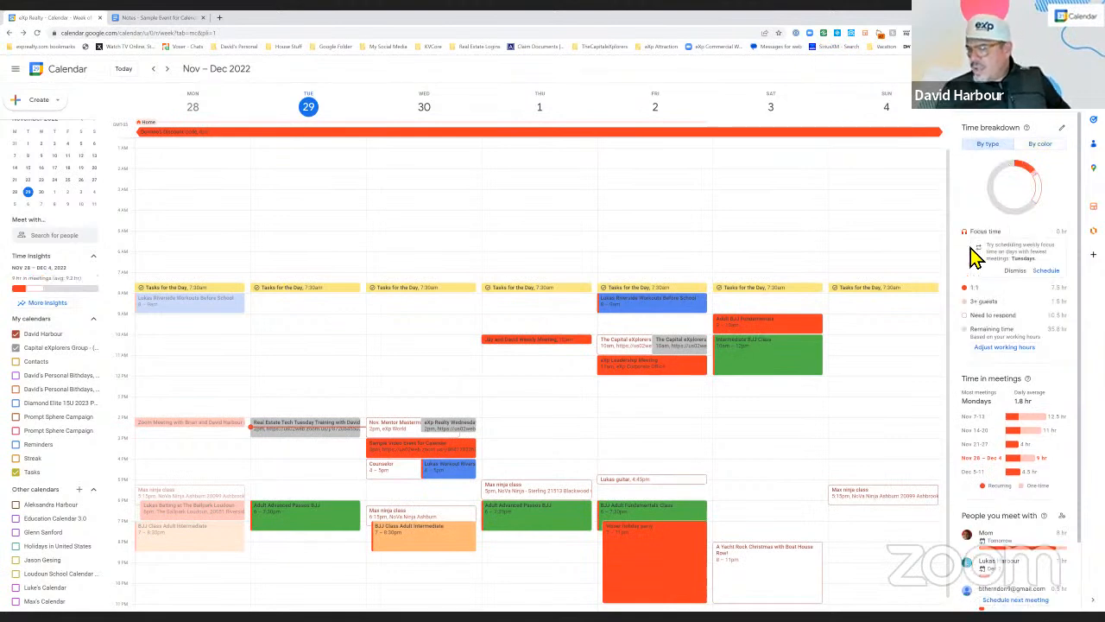
pyautogui.scroll(-1, 987, 385)
pyautogui.scroll(-1, 993, 399)
pyautogui.scroll(2, 996, 402)
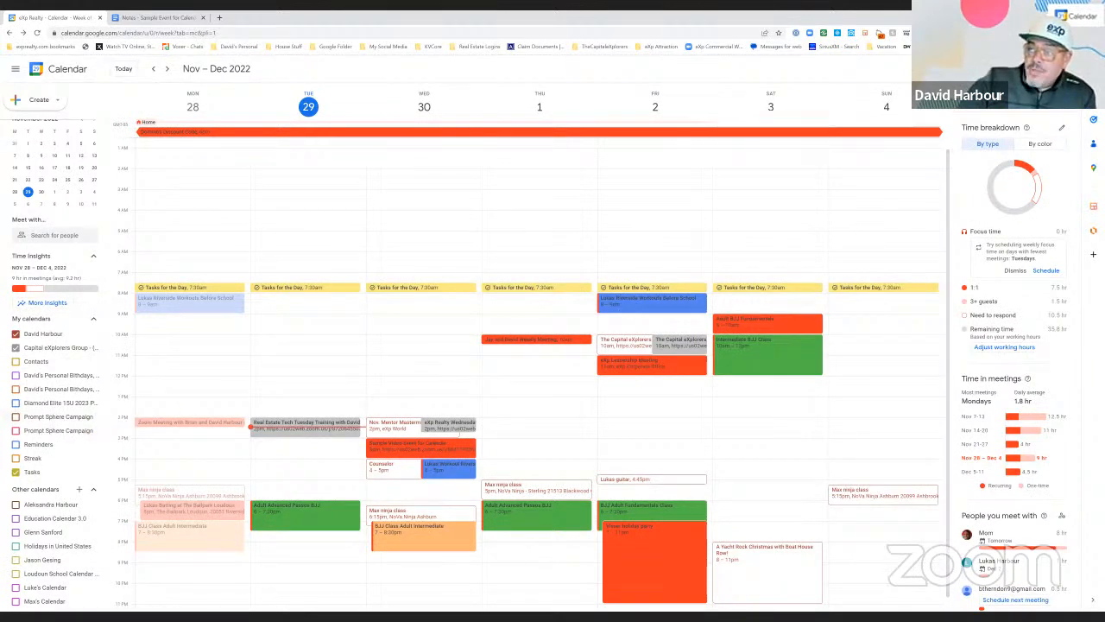
pyautogui.scroll(-1, 95, 388)
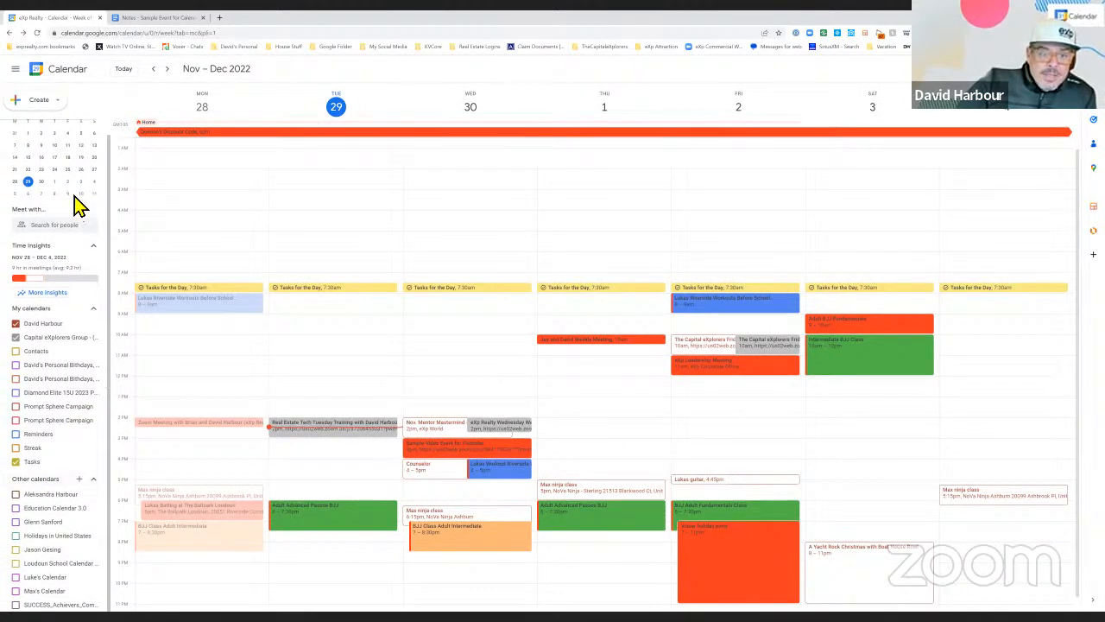
# Step: Advance the mini calendar to January 2023, and overlay the first suggested contact's schedule on the week by choosing them to meet with
pyautogui.scroll(1, 91, 291)
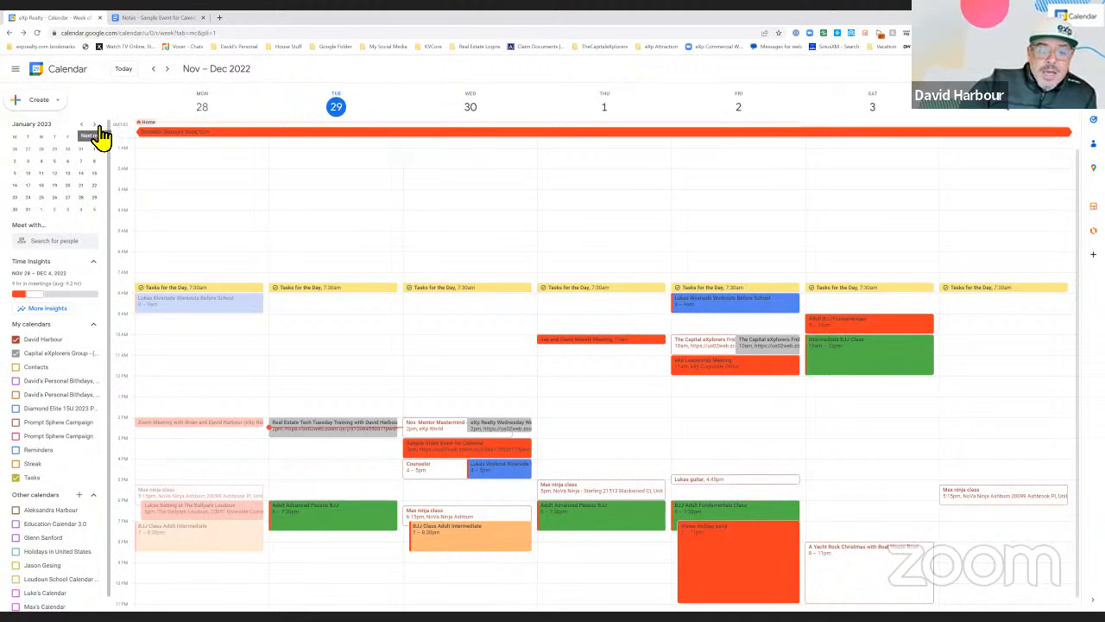
pyautogui.click(71, 248)
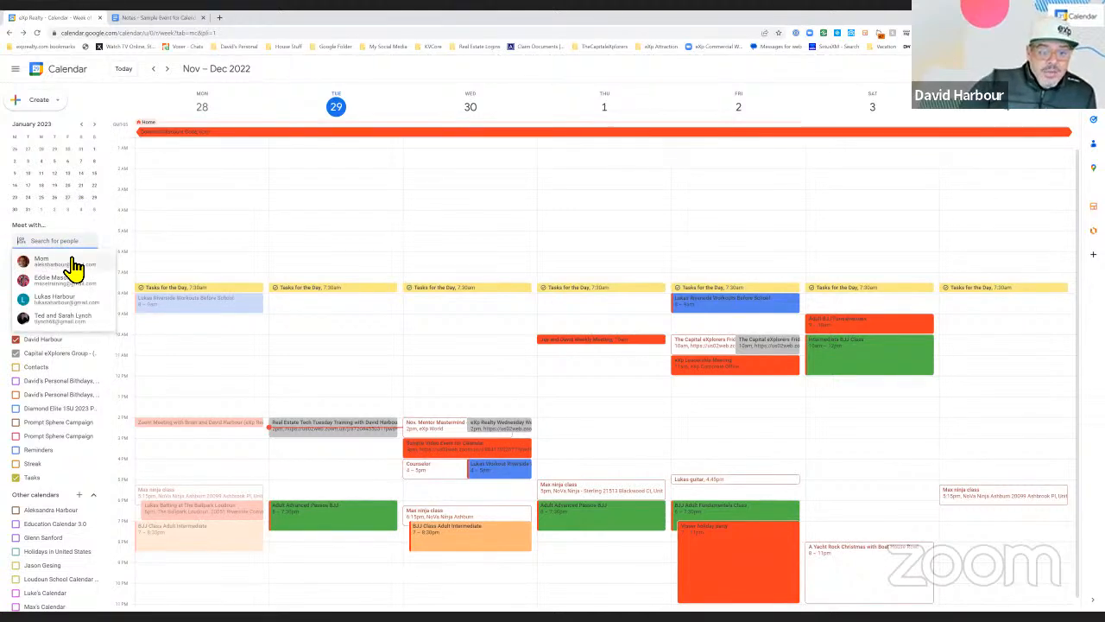
pyautogui.click(79, 267)
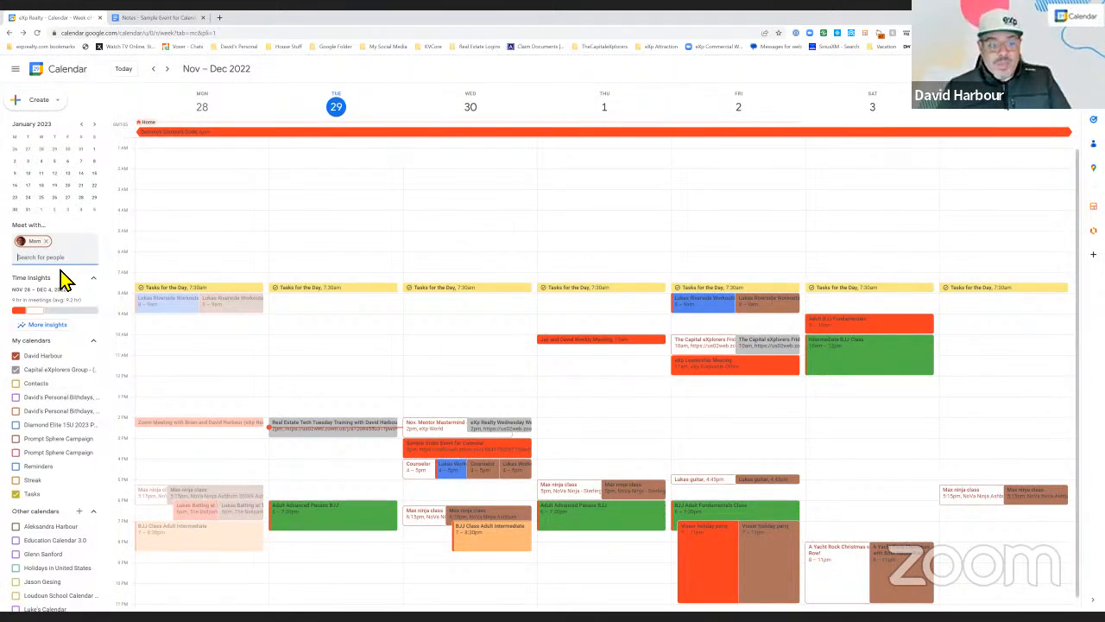
pyautogui.scroll(-1, 55, 390)
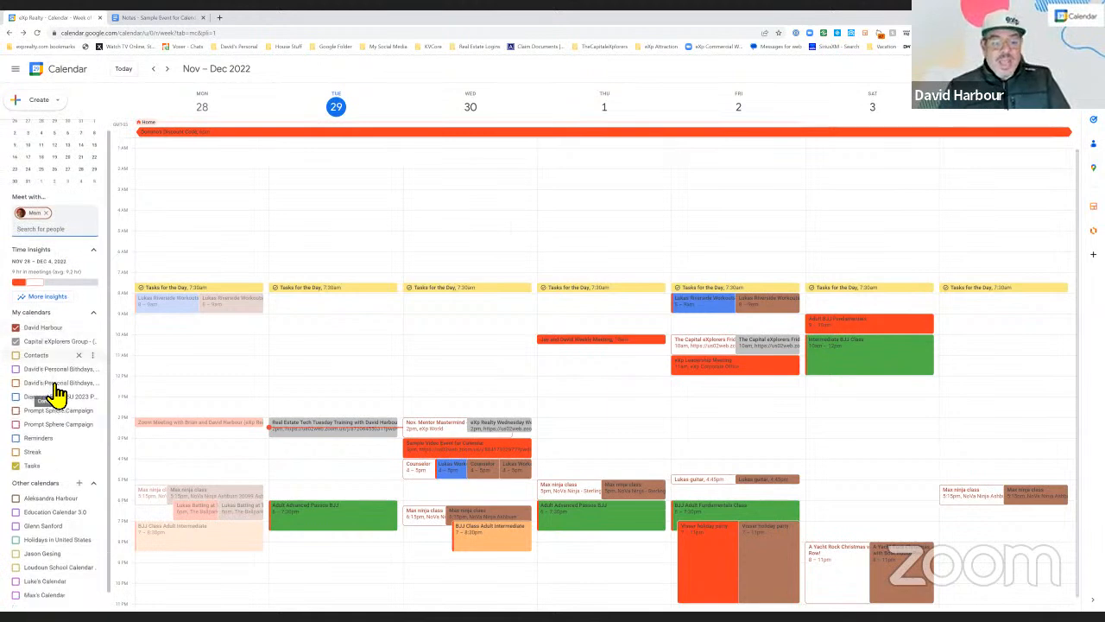
pyautogui.scroll(1, 49, 395)
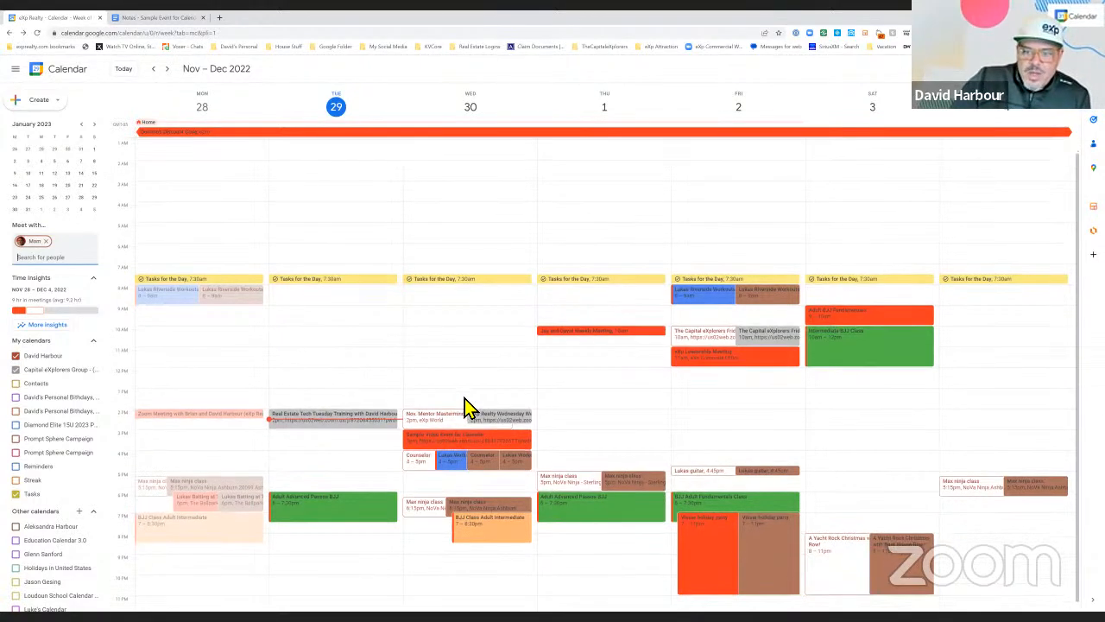
# Step: Dismiss the Google apps list and show the first Prompt Sphere Campaign calendar in the week view
pyautogui.scroll(1, 464, 419)
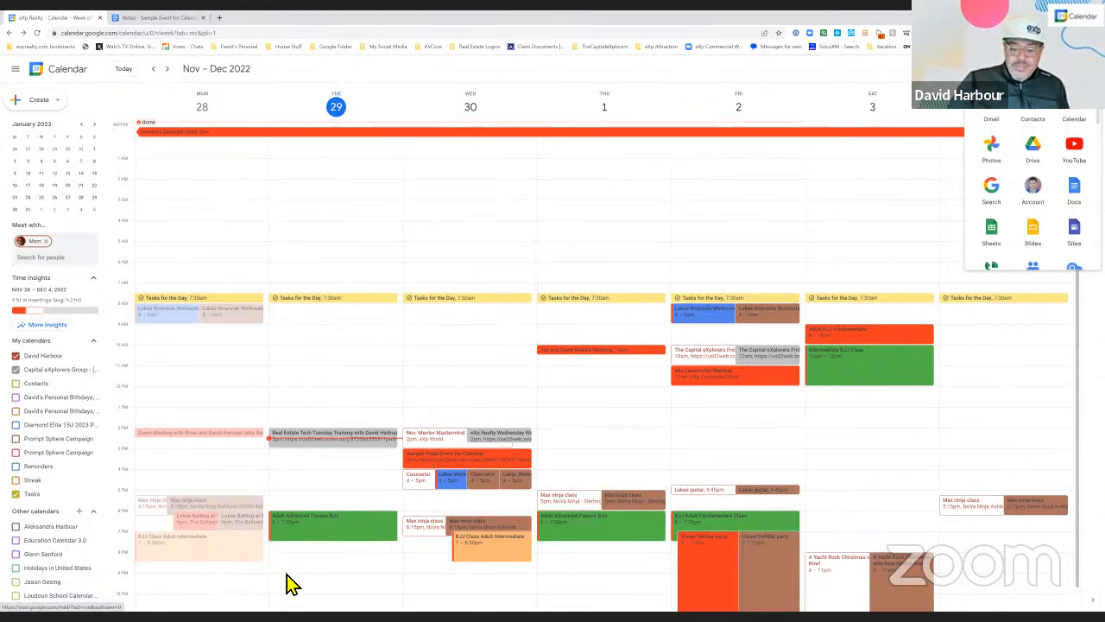
pyautogui.scroll(-1, 289, 584)
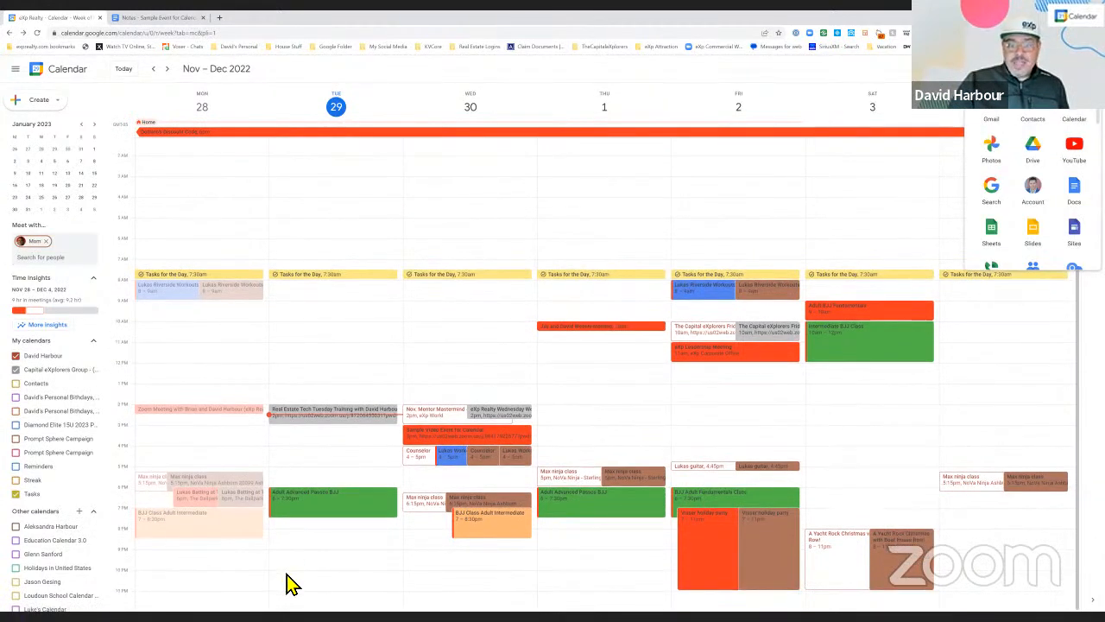
pyautogui.scroll(1, 290, 584)
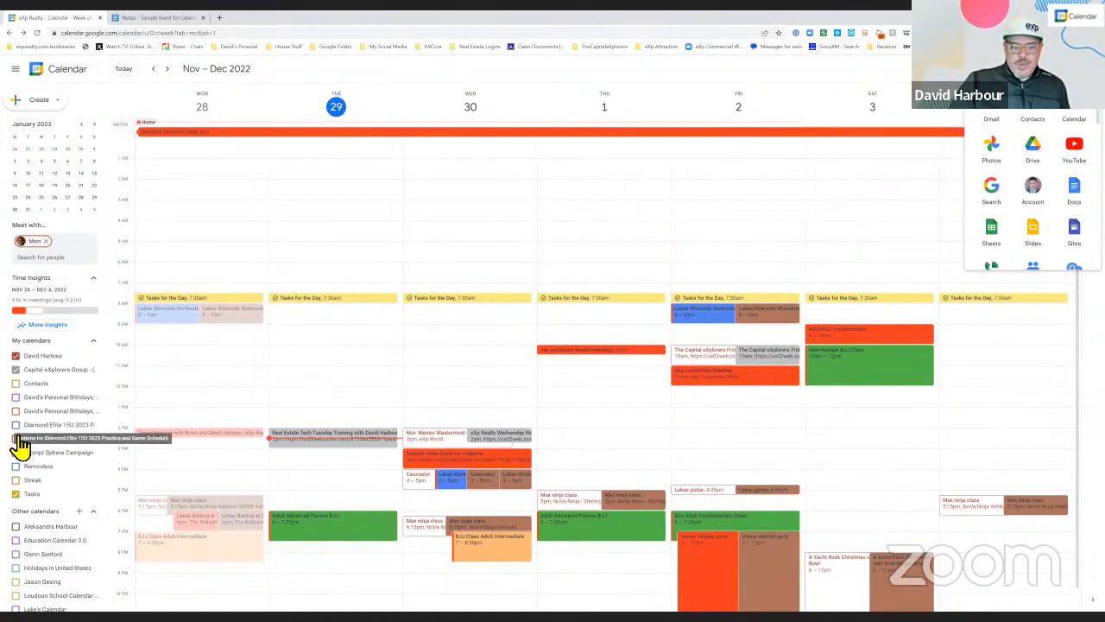
pyautogui.click(57, 441)
pyautogui.click(55, 442)
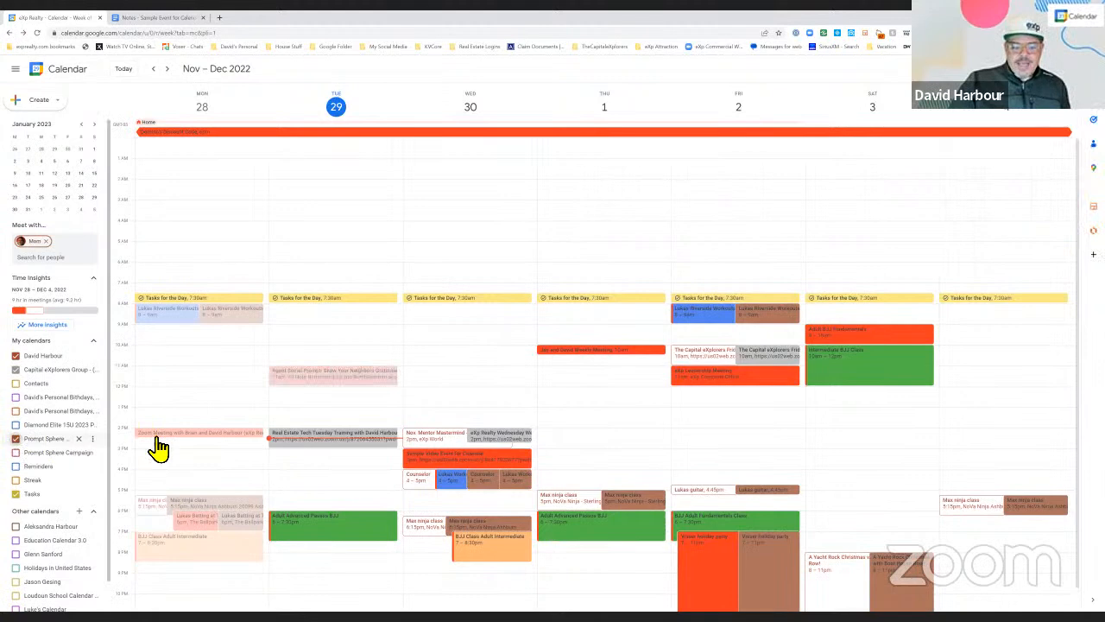